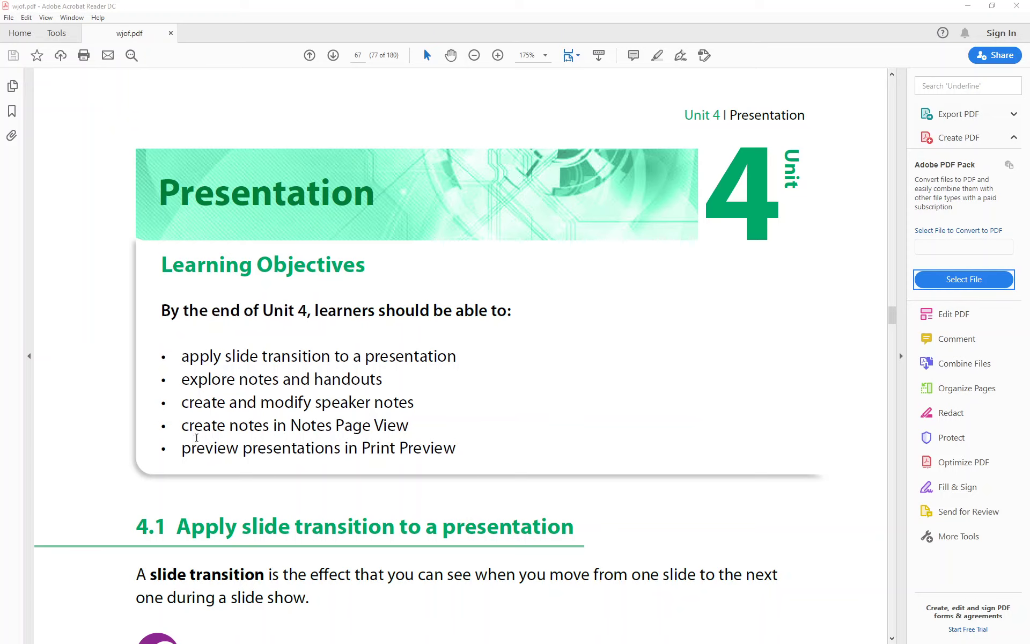
# Scroll wjof.pdf down to Unit 4 section 4.1 and the Activity 1 instructions
pyautogui.scroll(-3, 277, 501)
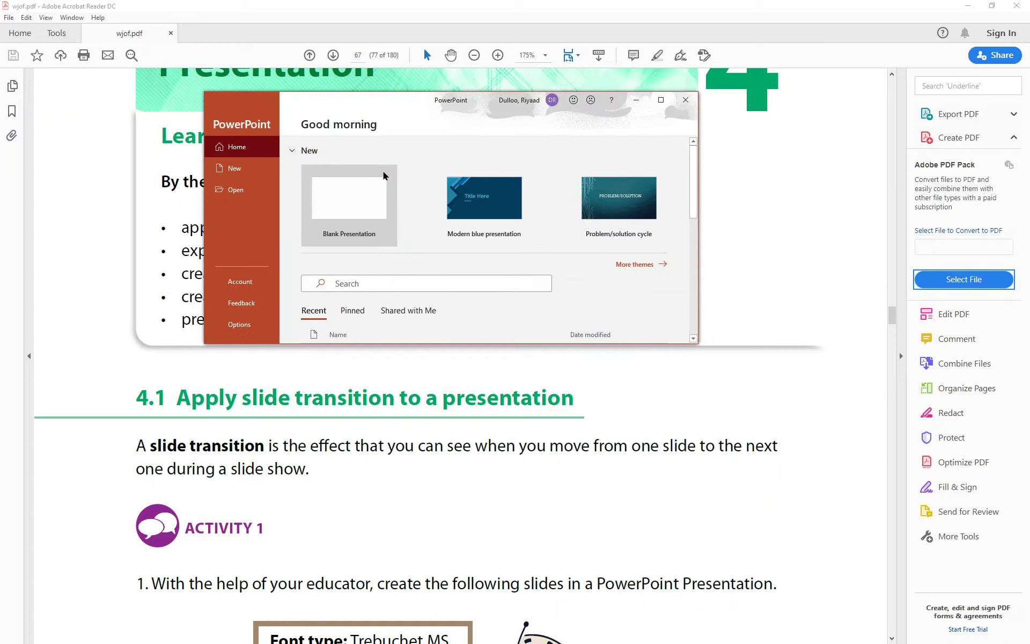
# Start a new presentation from the Modern blue presentation template and close the help pane
pyautogui.click(662, 101)
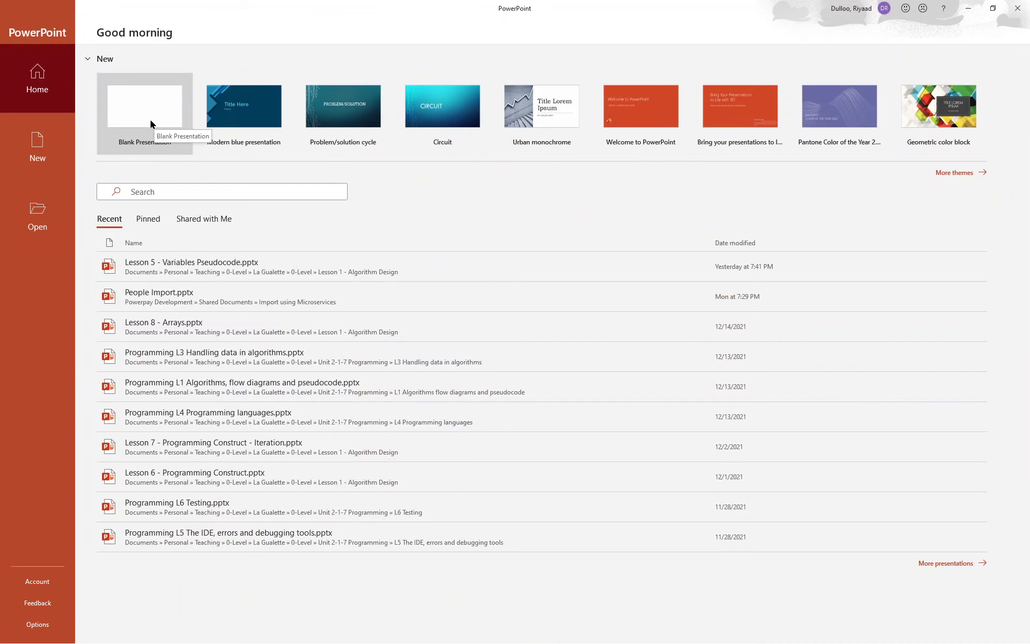
pyautogui.click(272, 116)
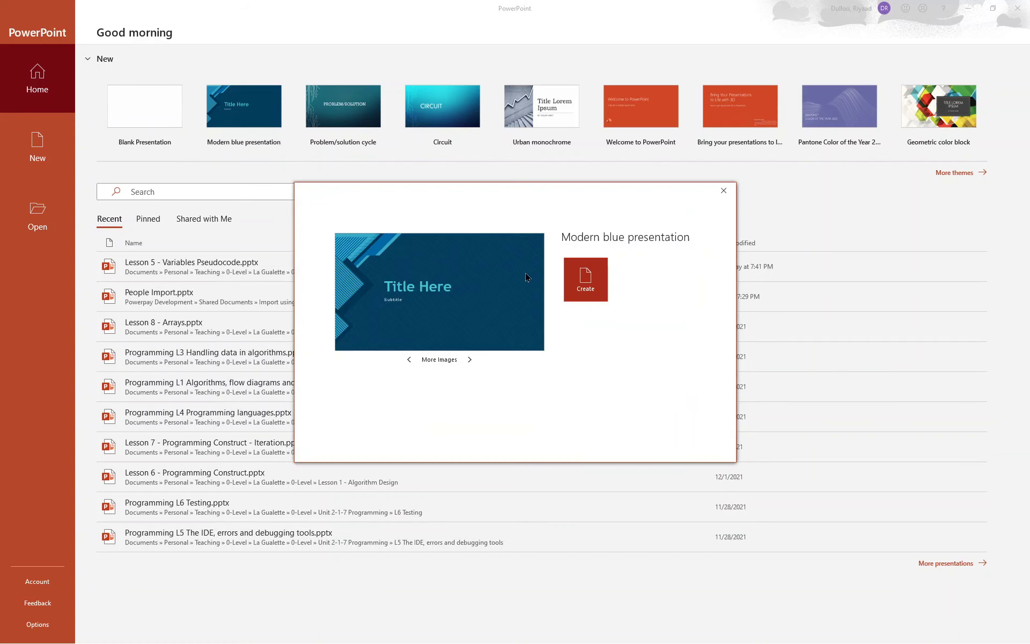
pyautogui.click(585, 279)
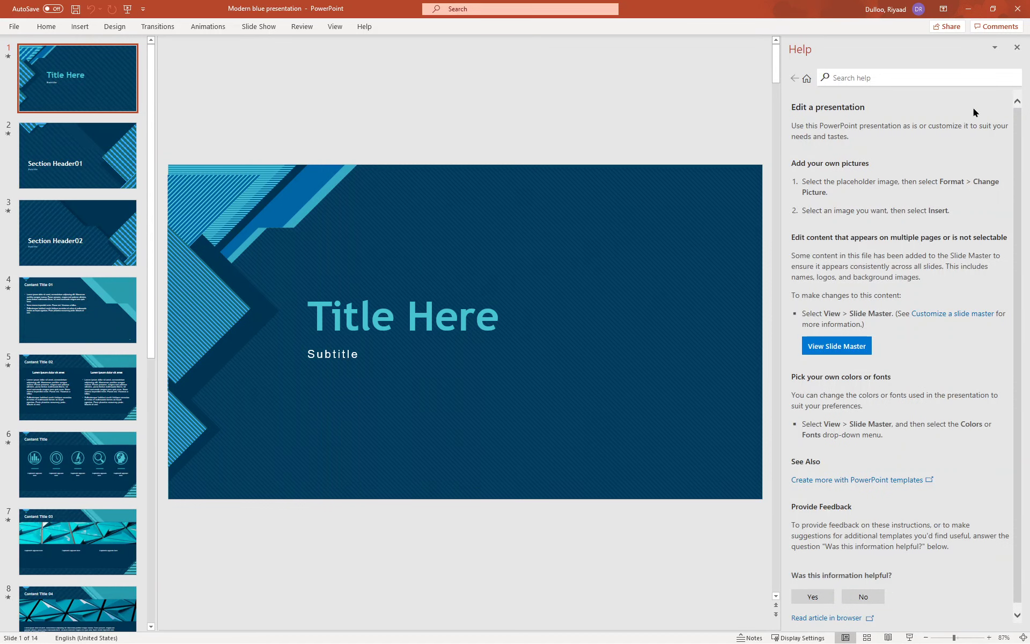
pyautogui.click(1017, 48)
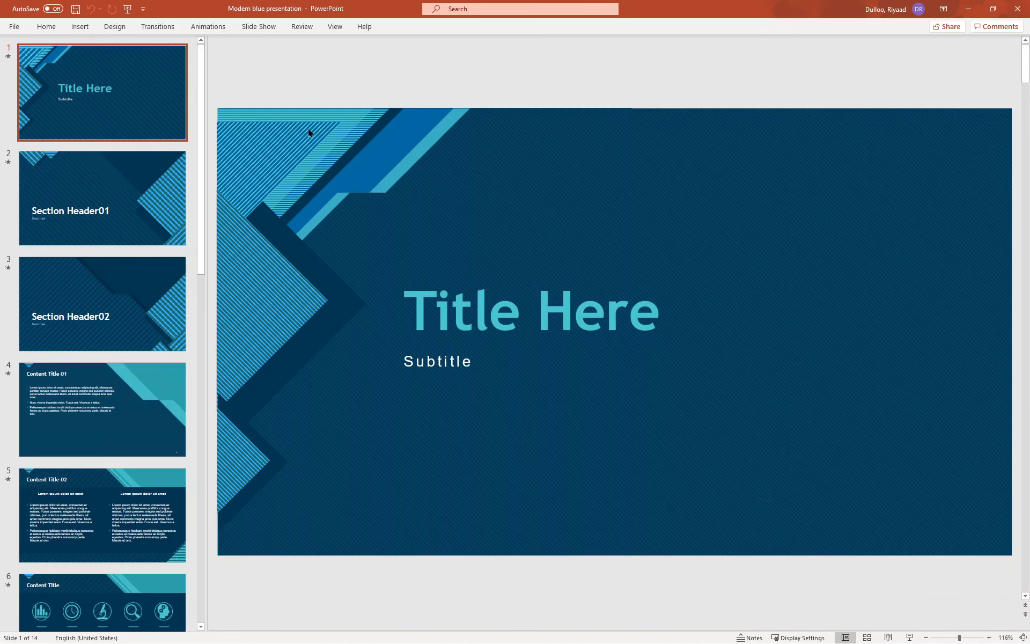
# Browse slides 2, 3, 4 and 1, ending on slide 2, Section Header01
pyautogui.click(115, 209)
pyautogui.click(113, 275)
pyautogui.click(92, 388)
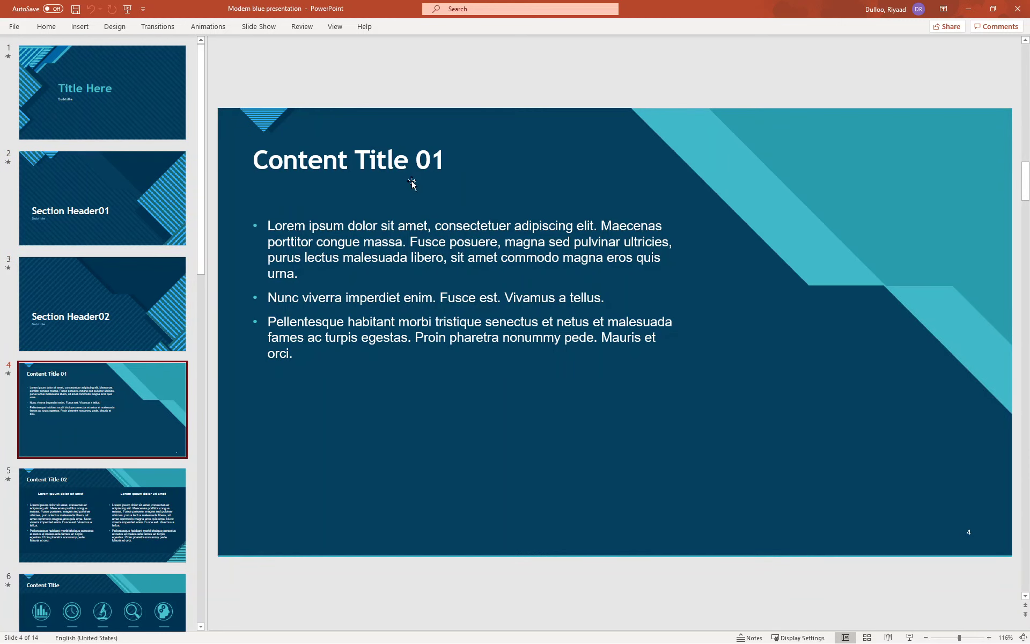
pyautogui.click(98, 109)
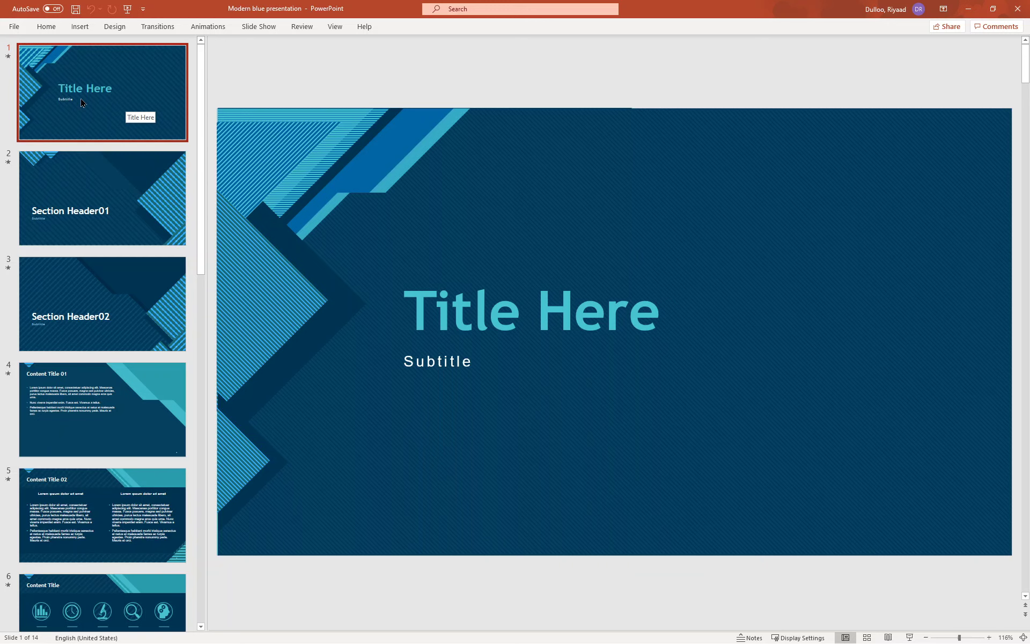
pyautogui.click(89, 197)
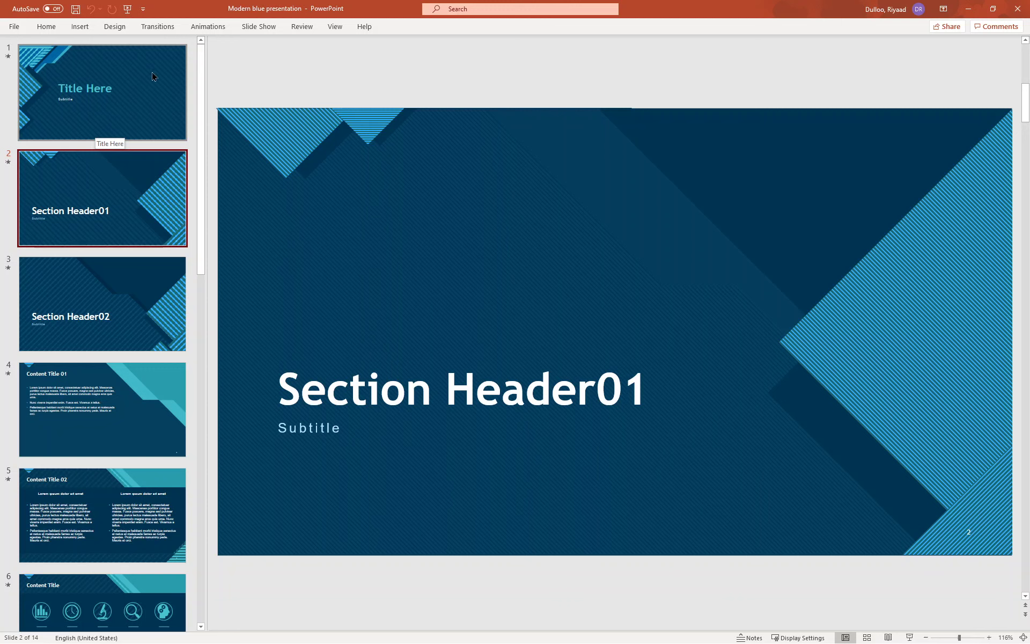
# Compare the Push, Wipe, Reveal and Shape transitions, then apply Push to all slides
pyautogui.click(161, 28)
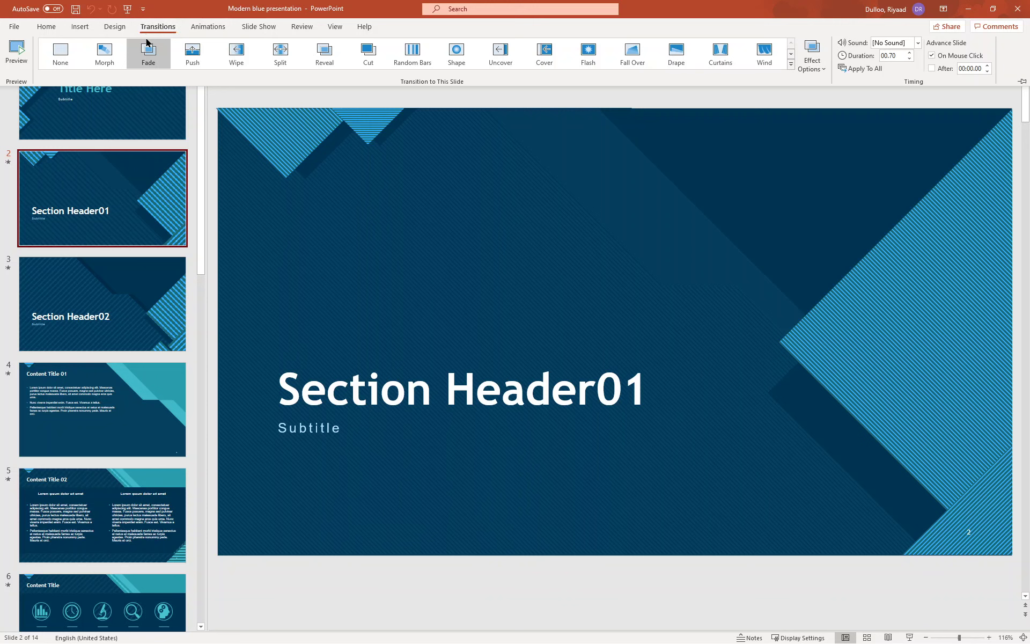
pyautogui.click(193, 54)
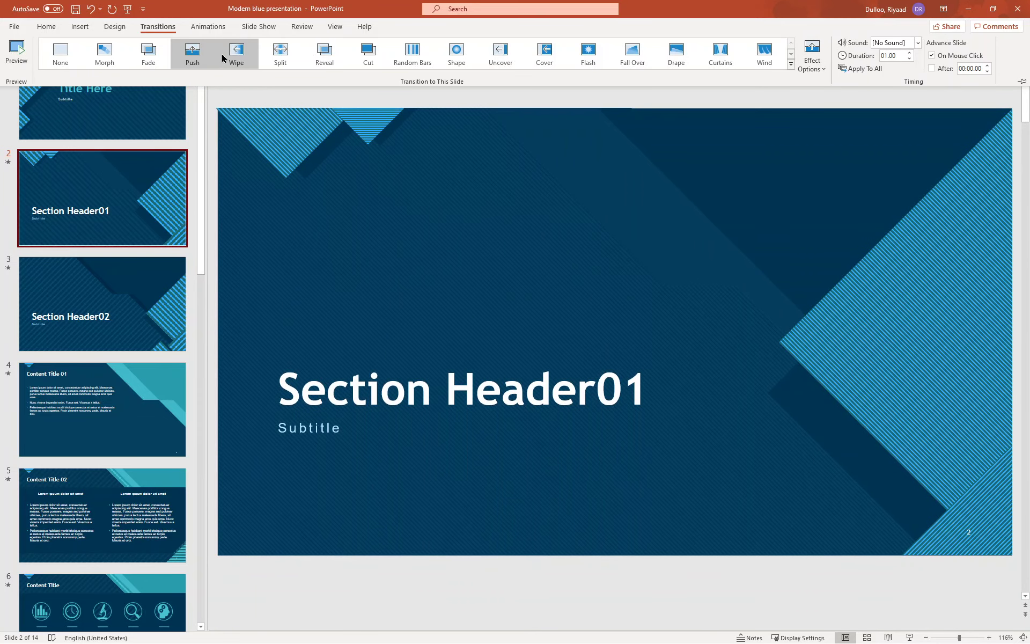
pyautogui.click(245, 55)
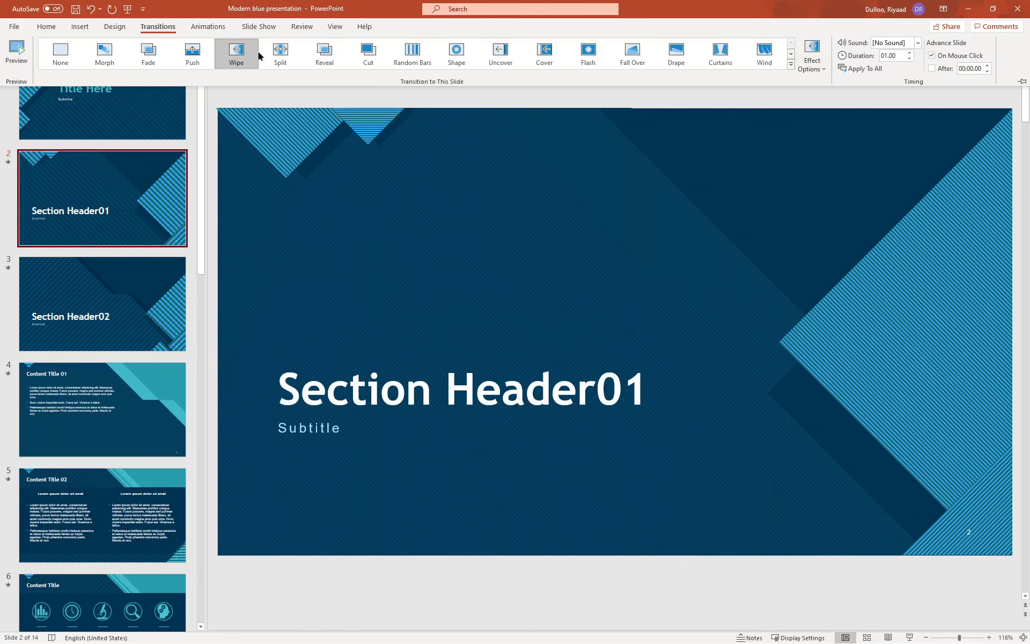
pyautogui.click(320, 55)
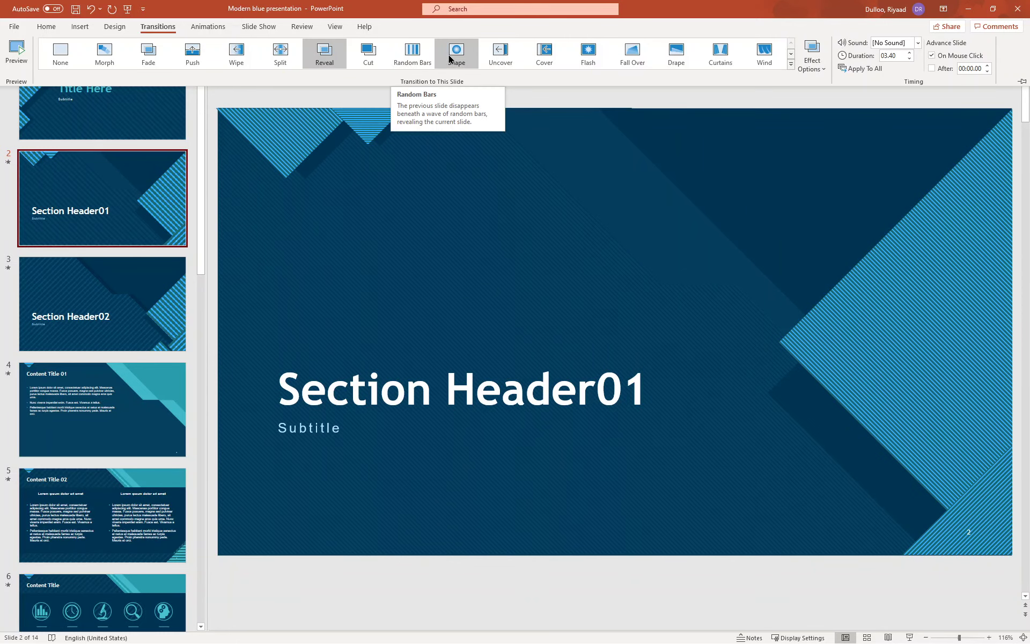
pyautogui.click(450, 59)
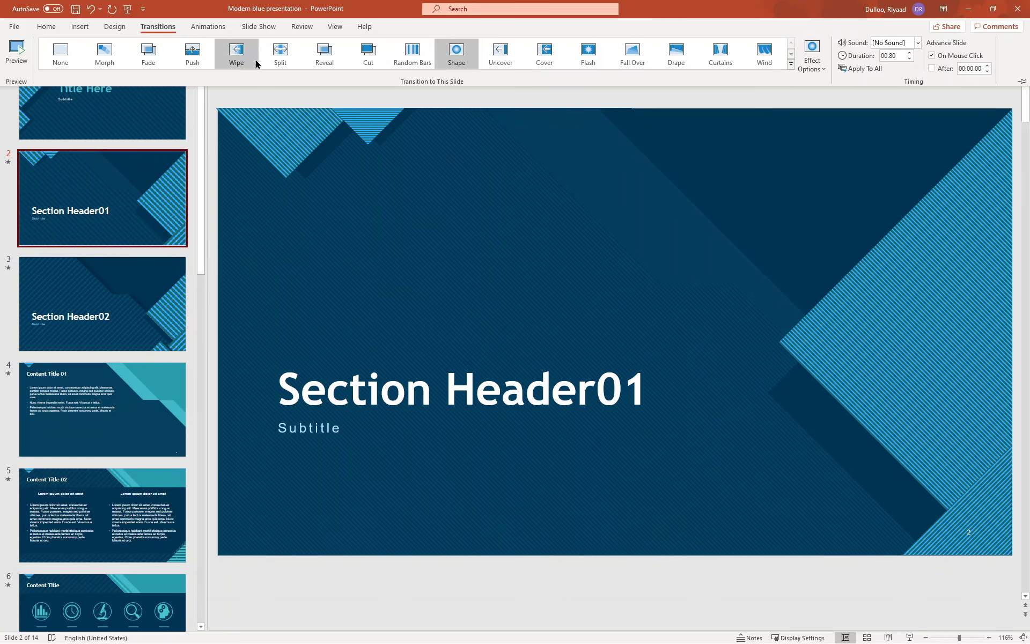
pyautogui.click(249, 56)
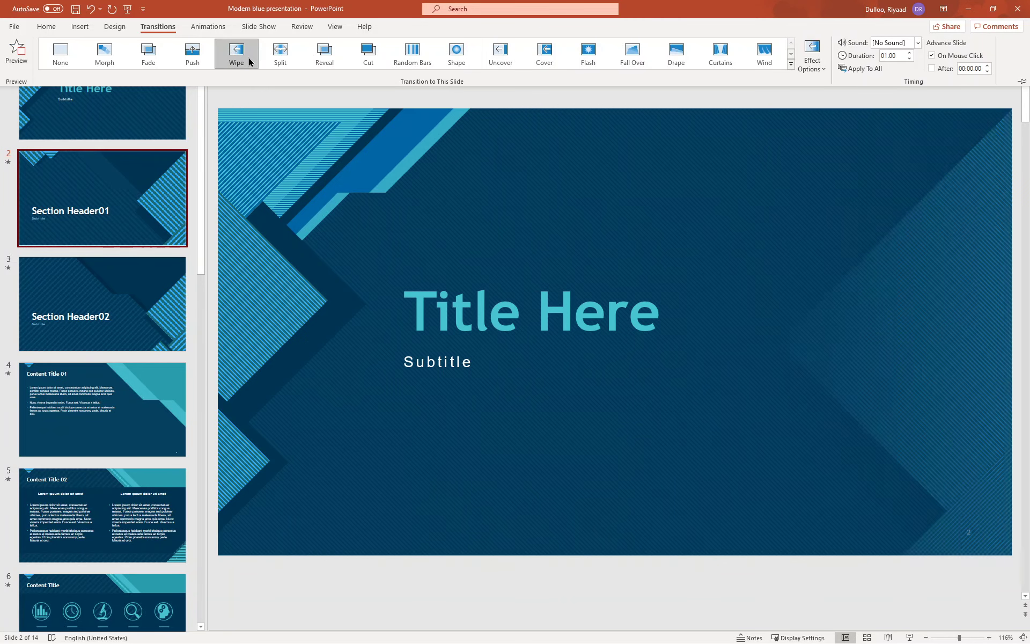
pyautogui.click(202, 60)
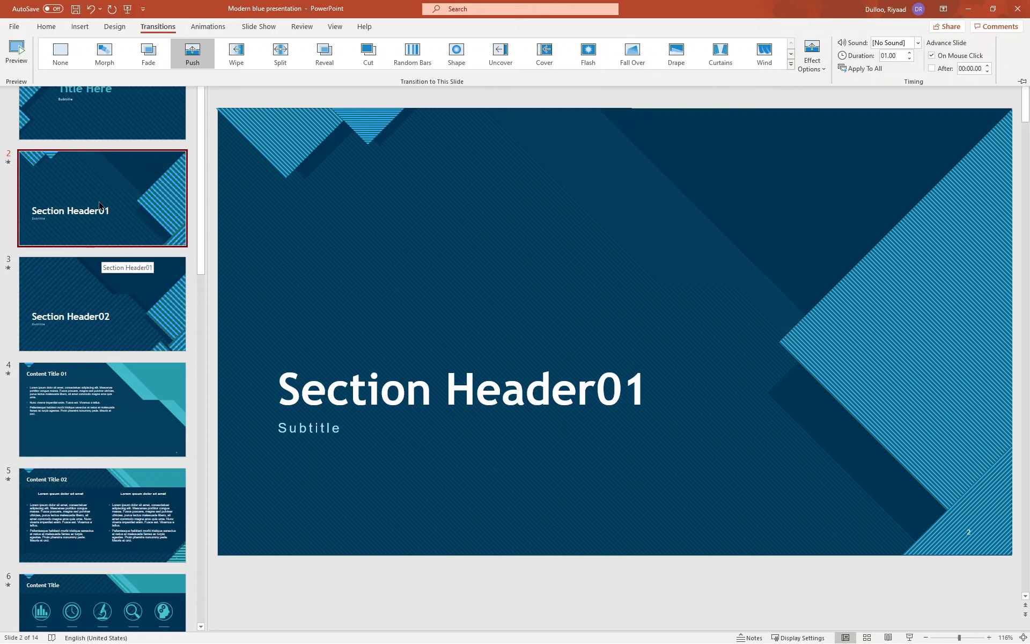
pyautogui.click(862, 70)
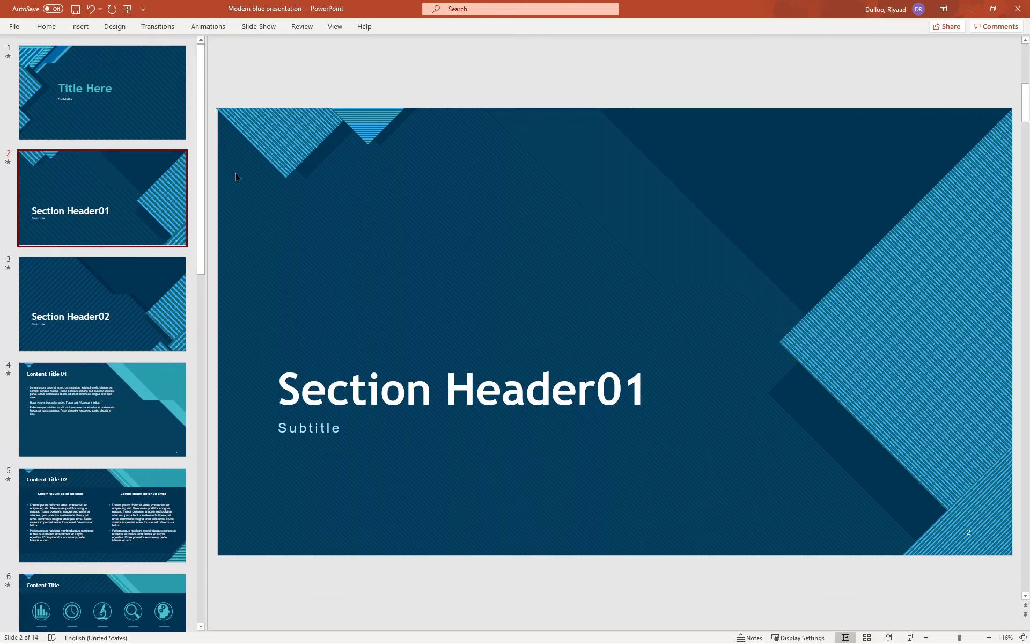
# Run the slide show from slide 1 through slide 7, Content Title 03, then end it
pyautogui.click(120, 60)
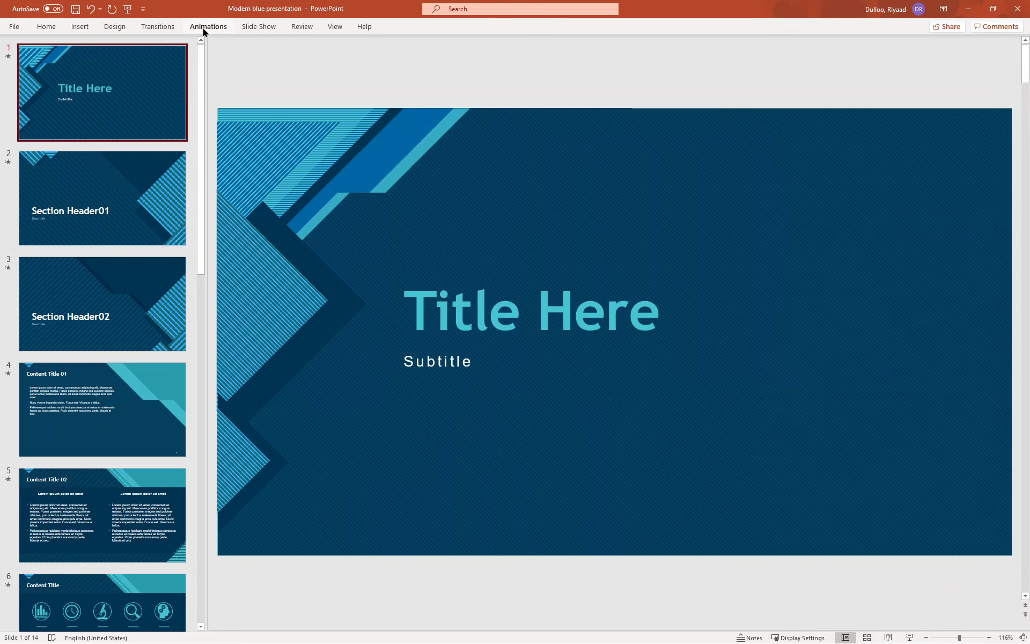
pyautogui.click(249, 28)
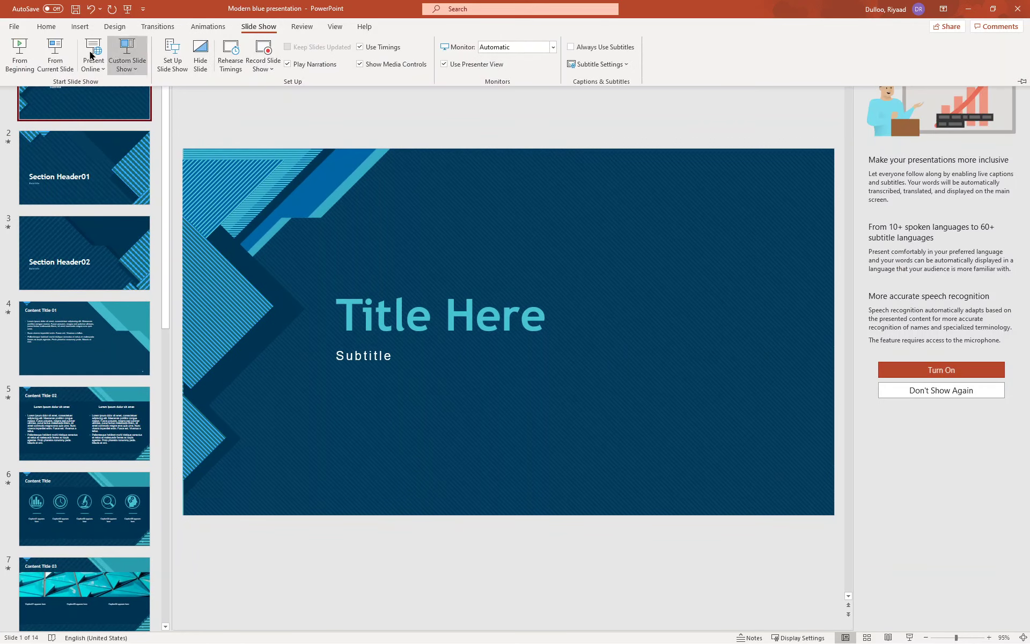
pyautogui.click(23, 65)
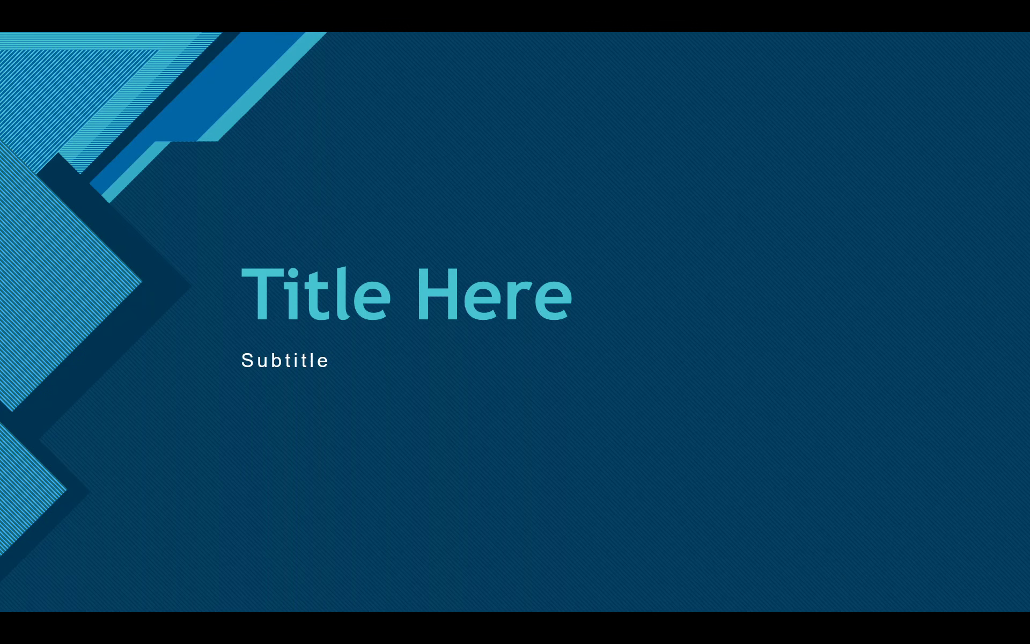
pyautogui.press('Right')
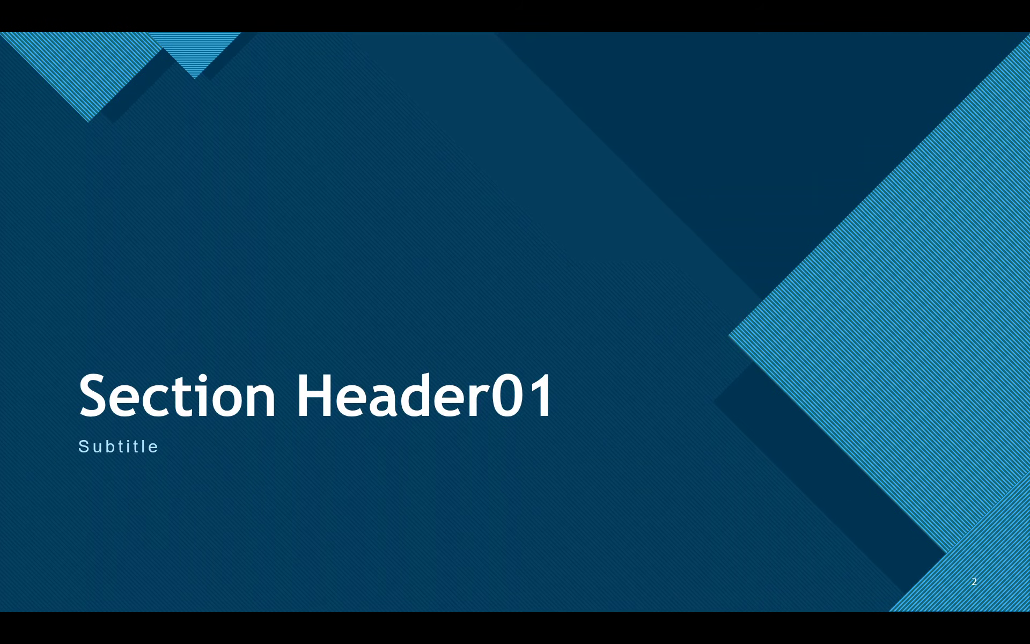
pyautogui.press('Right')
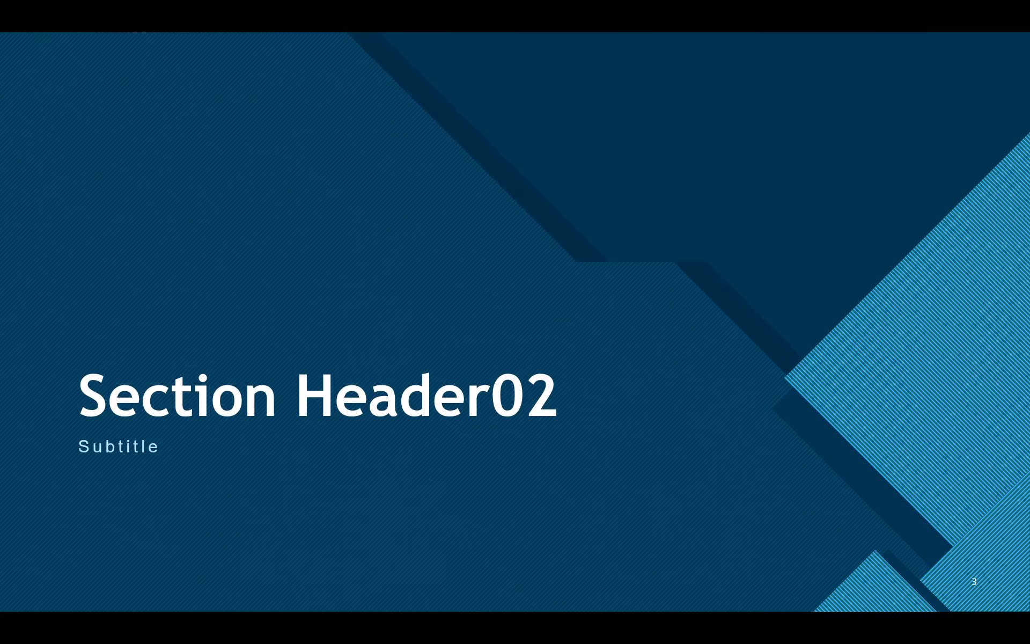
pyautogui.press('Right')
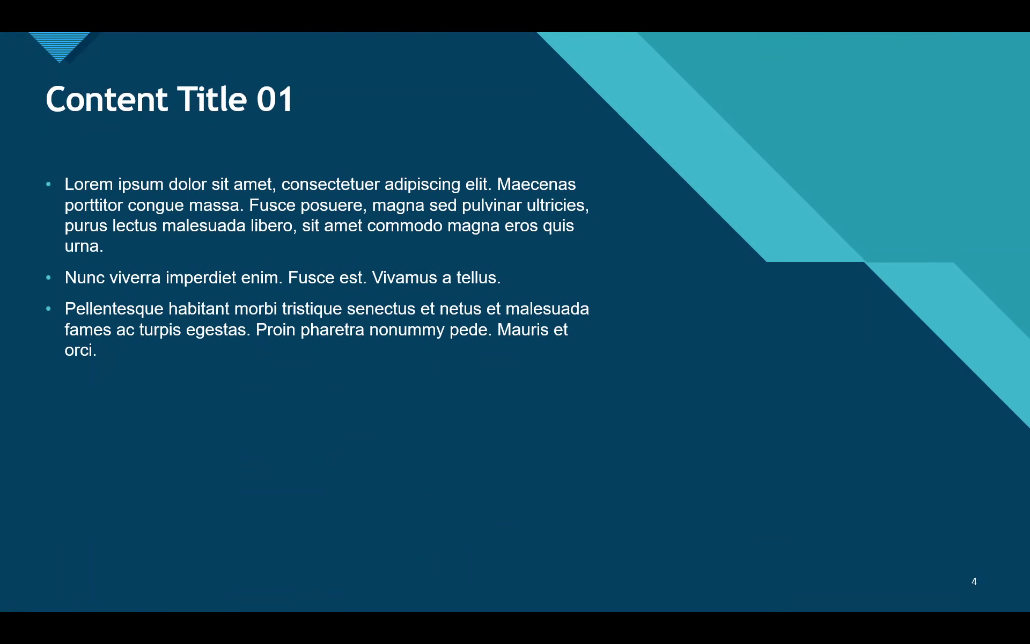
pyautogui.press('Right')
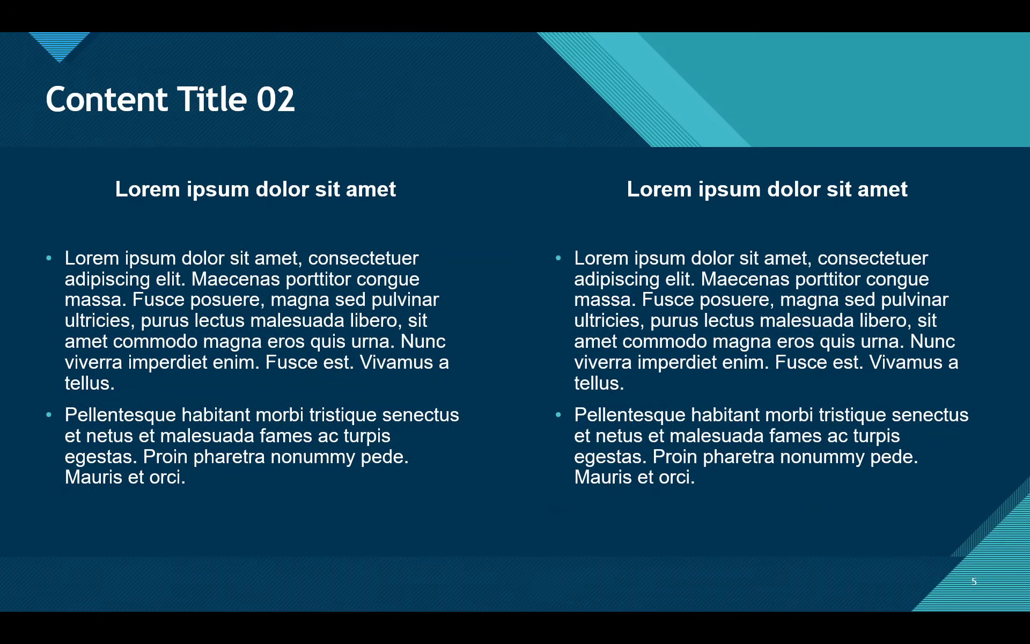
pyautogui.press('Right')
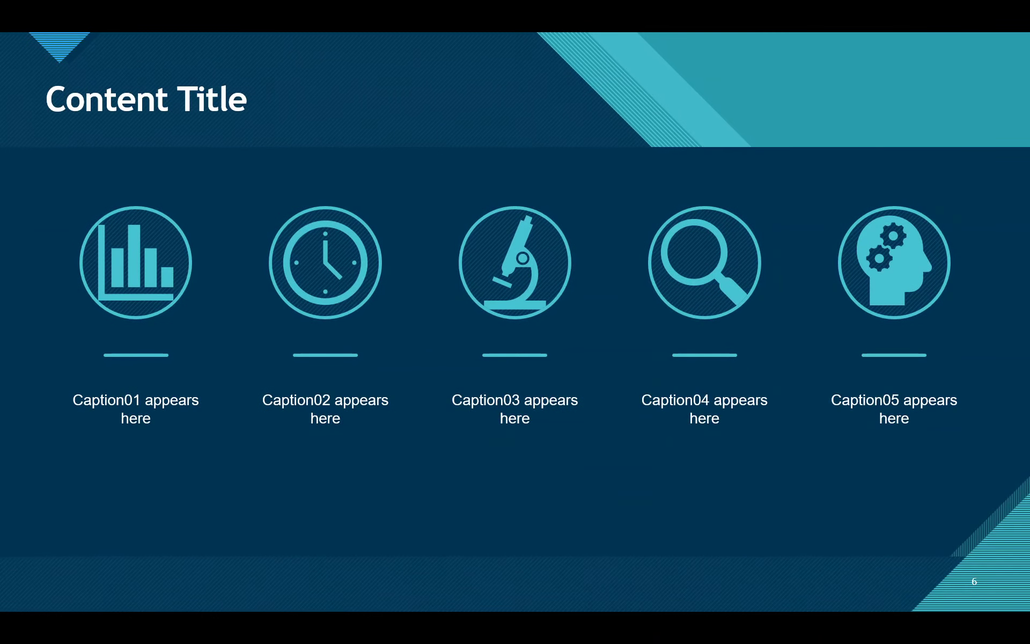
pyautogui.click(690, 103)
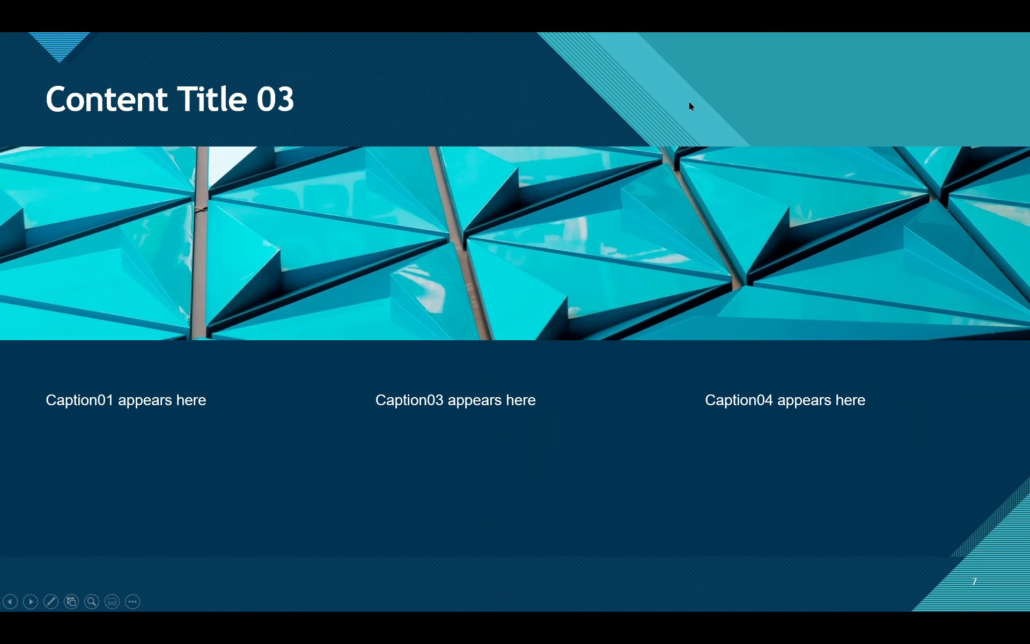
pyautogui.press('Escape')
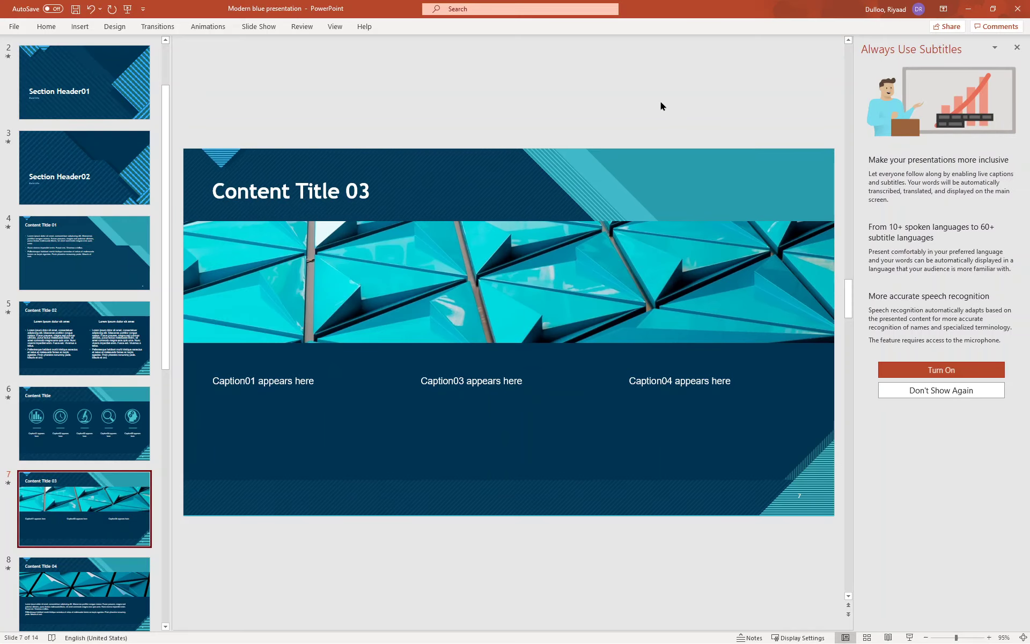
# Give slide 7 the Random Bars transition after trying Reveal, and apply it to all slides
pyautogui.click(156, 28)
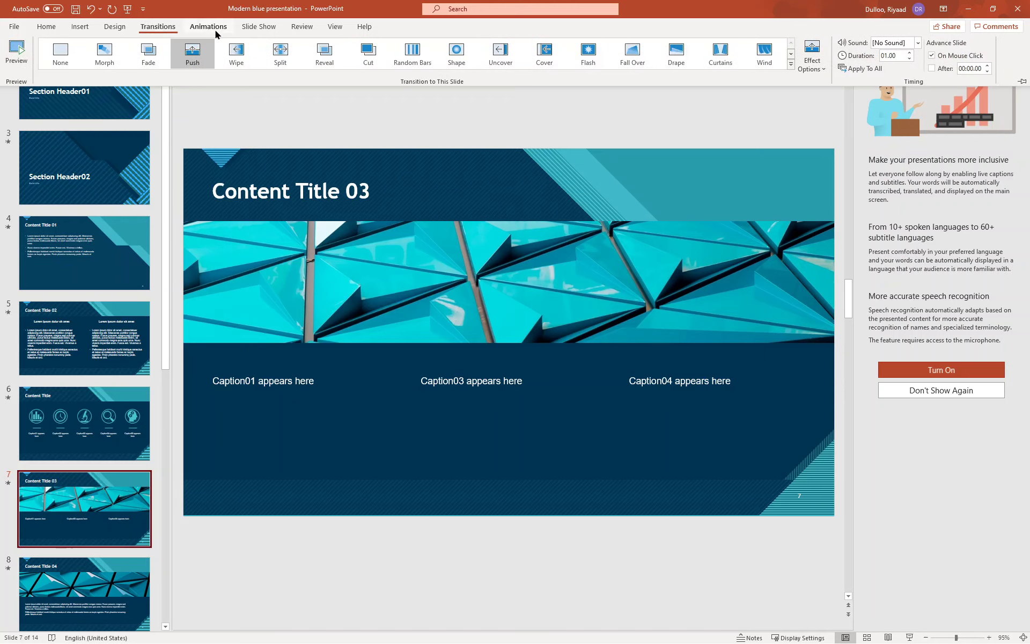
pyautogui.click(427, 59)
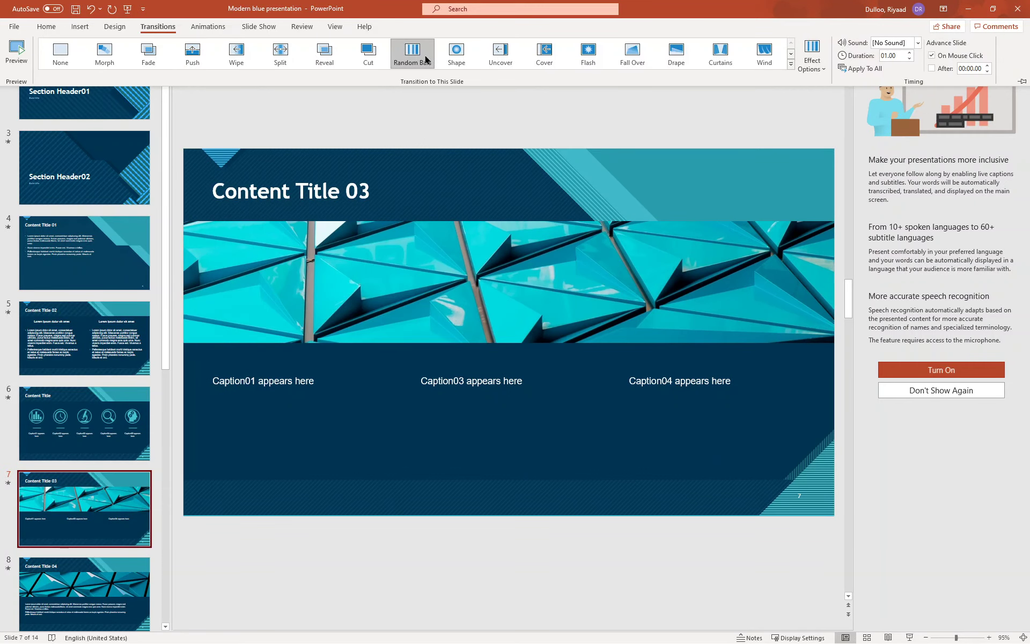
pyautogui.click(336, 55)
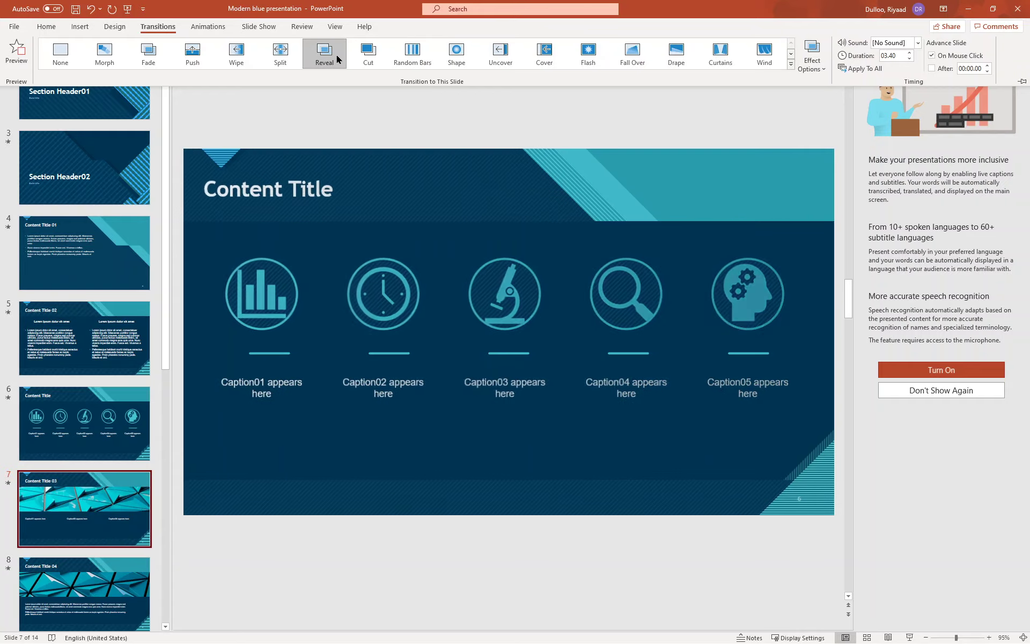
pyautogui.click(403, 57)
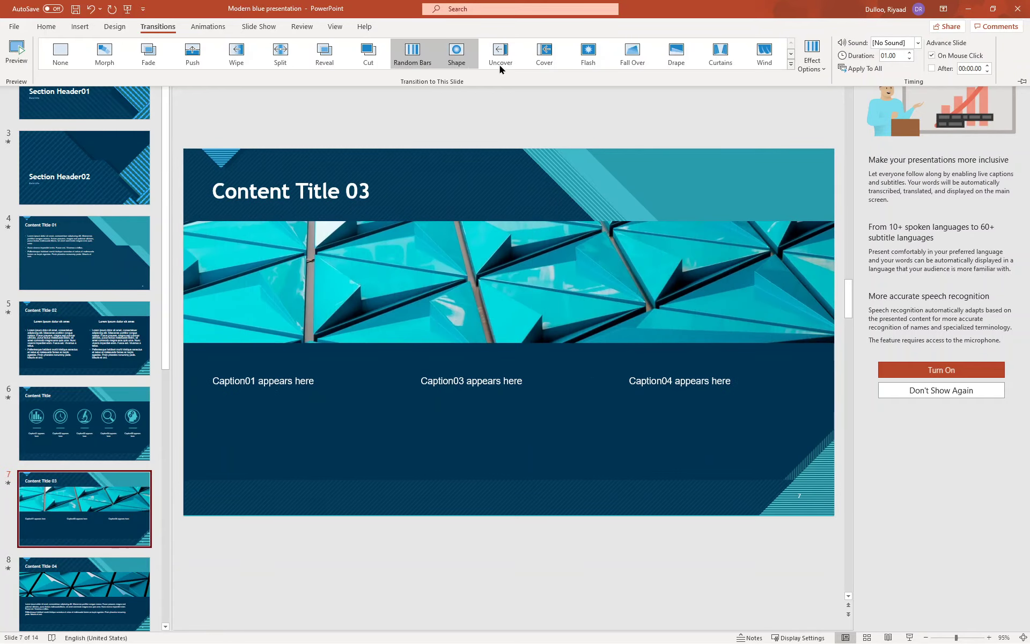
pyautogui.click(853, 69)
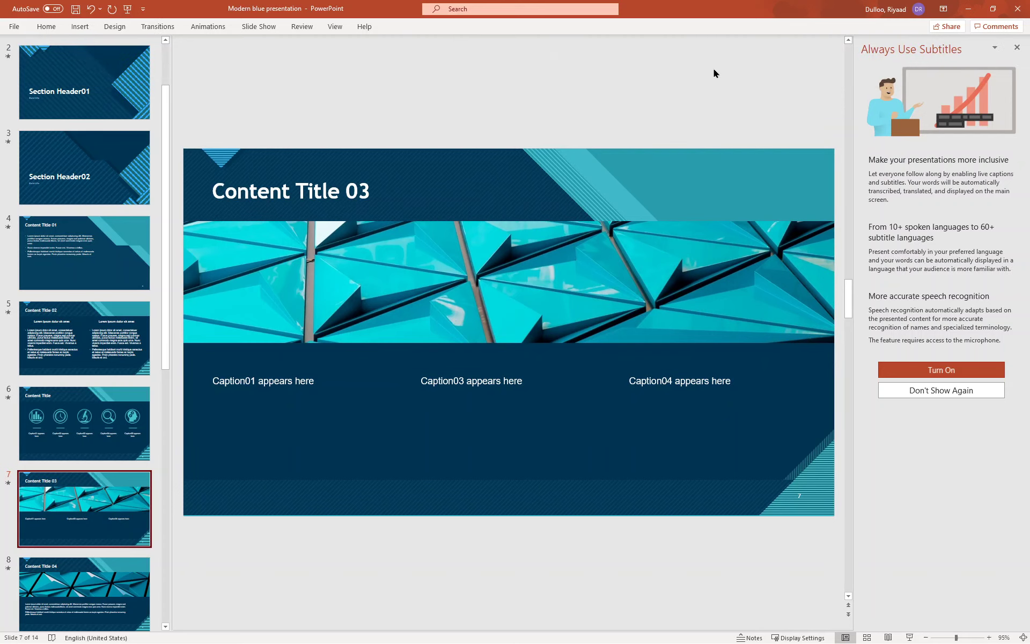
pyautogui.click(253, 28)
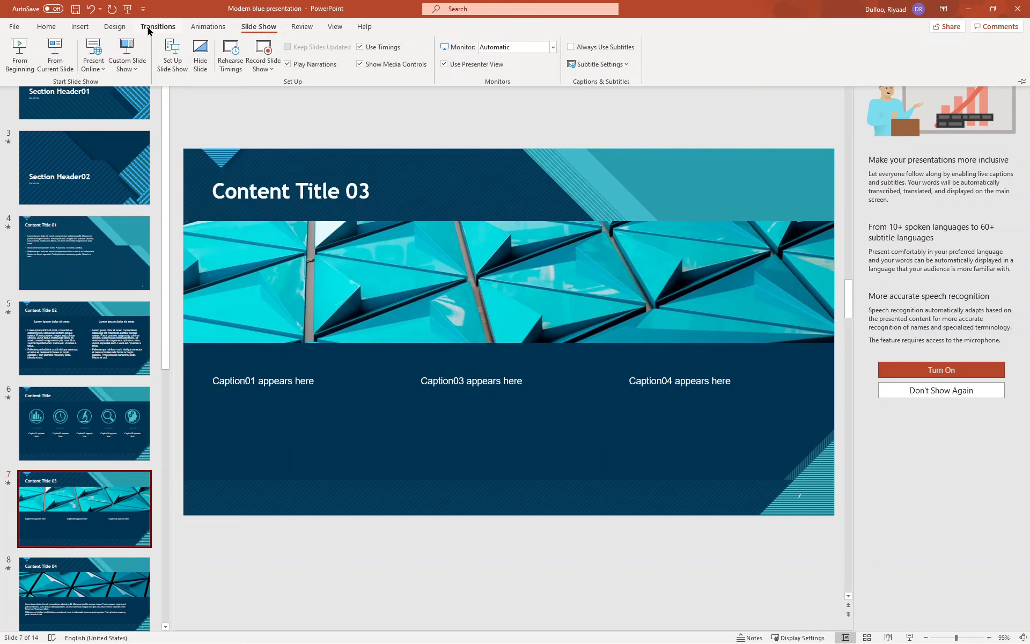
# Play the show from slide 1 through slide 8, Content Title 04, then end it
pyautogui.click(15, 53)
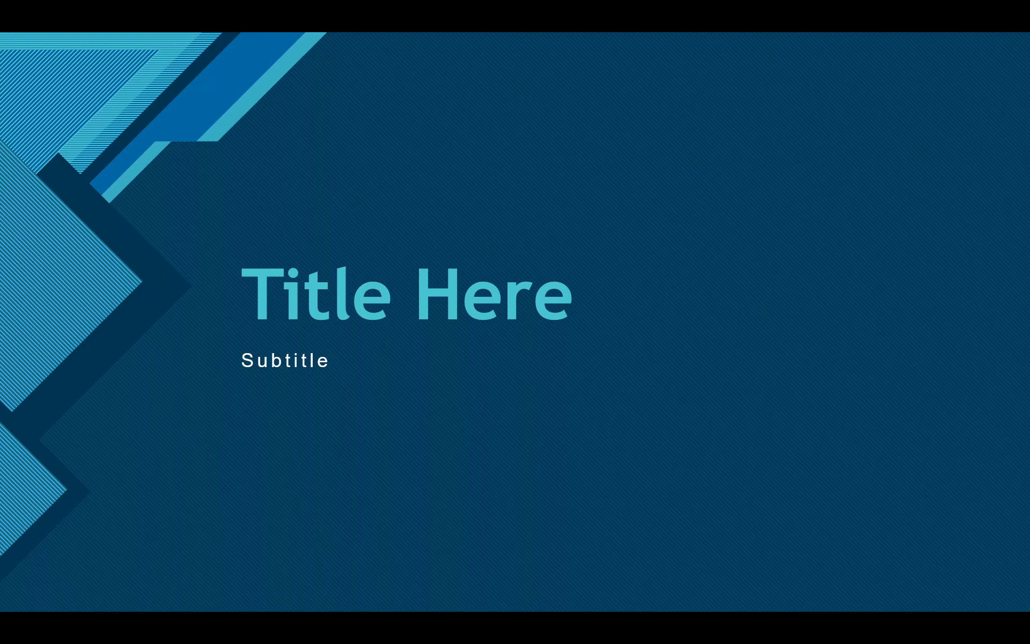
pyautogui.press('Right')
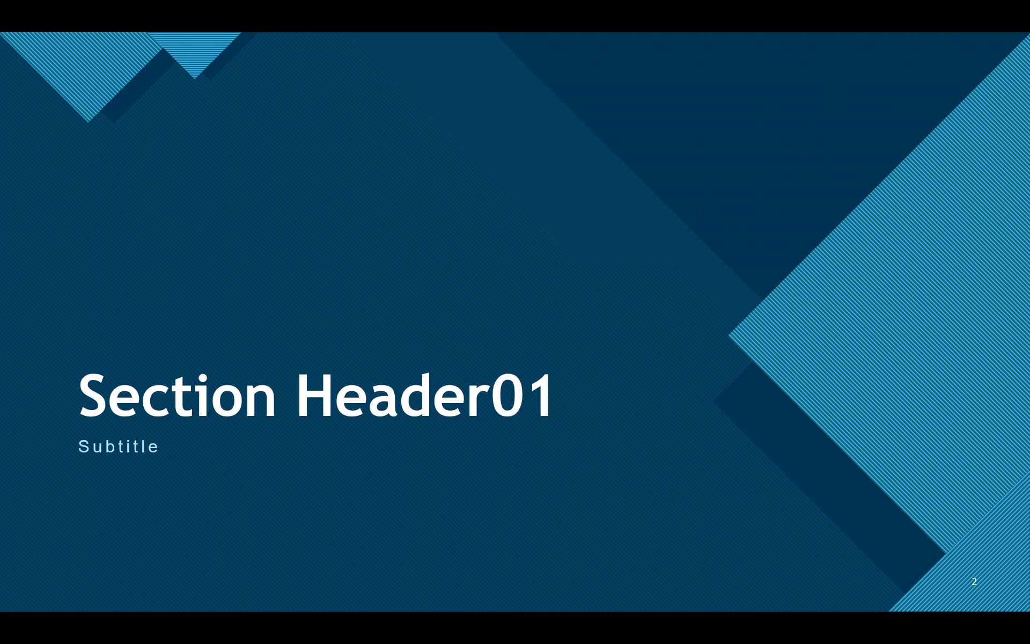
pyautogui.press('Right')
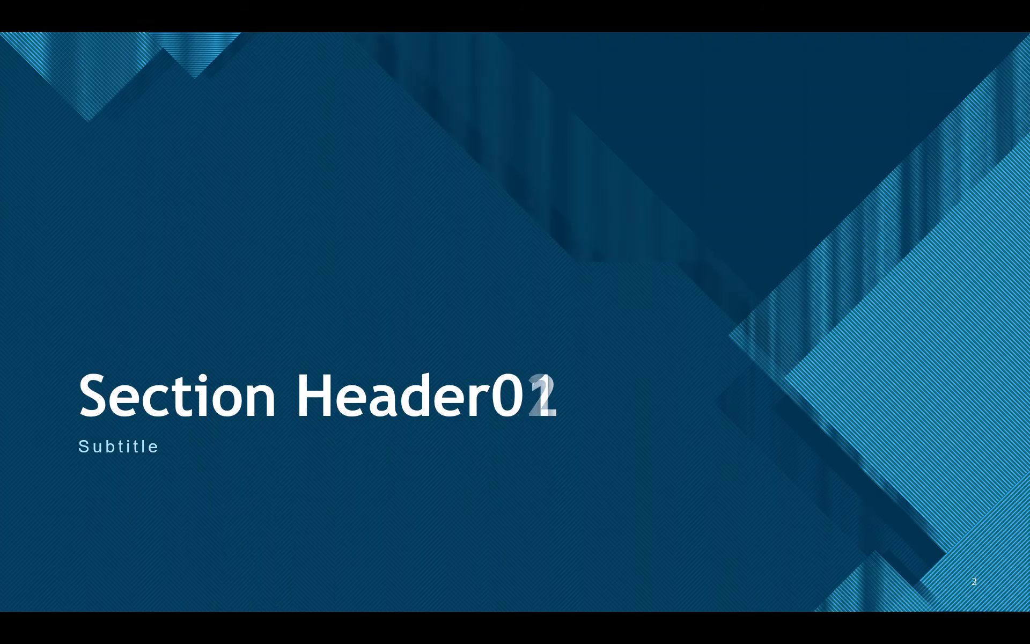
pyautogui.press('Right')
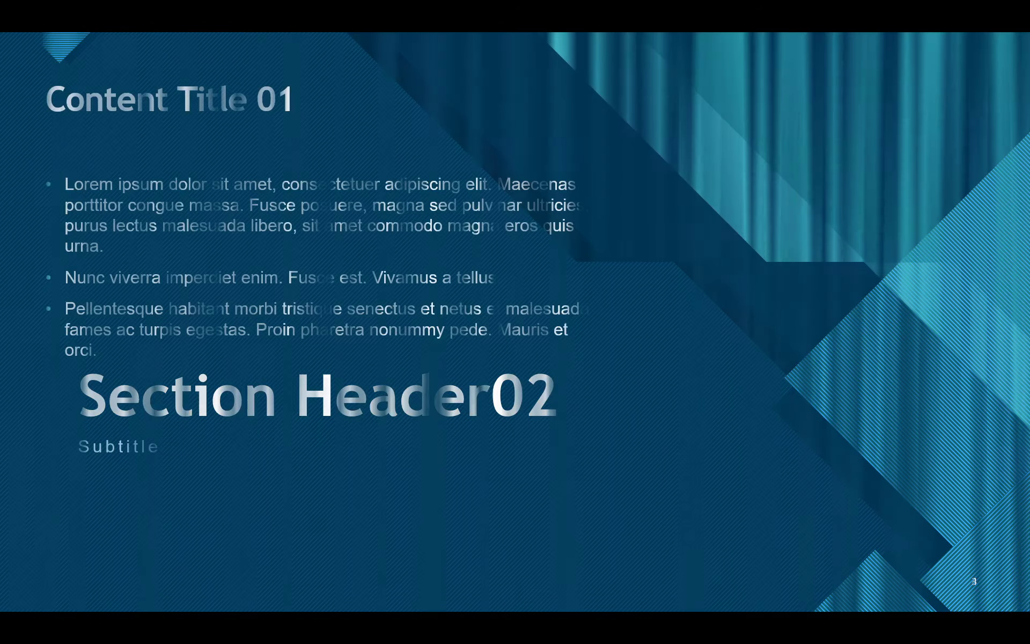
pyautogui.press('Right')
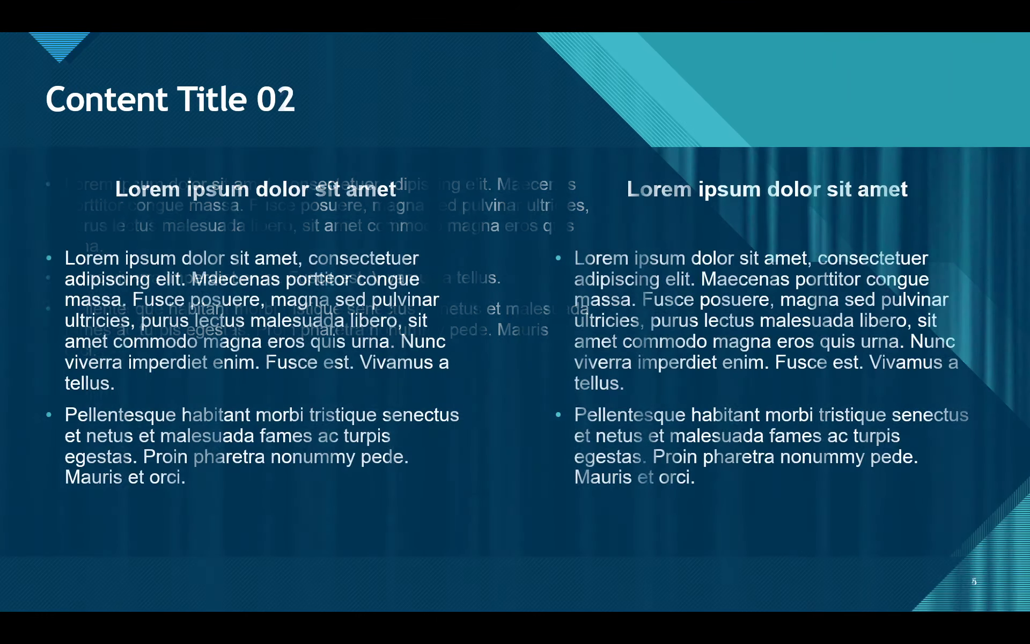
pyautogui.press('Right')
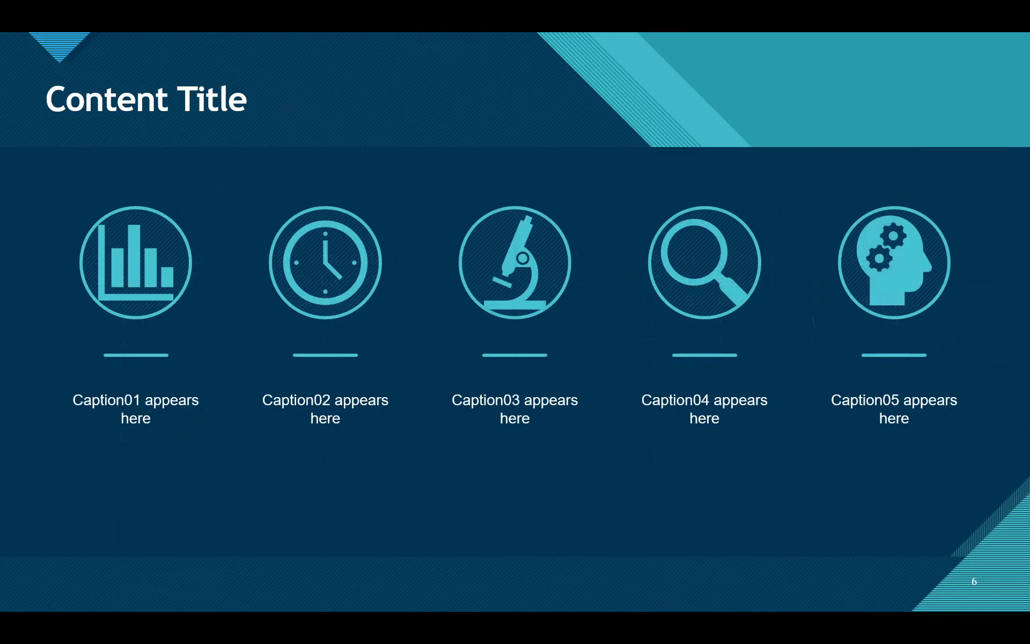
pyautogui.press('Right')
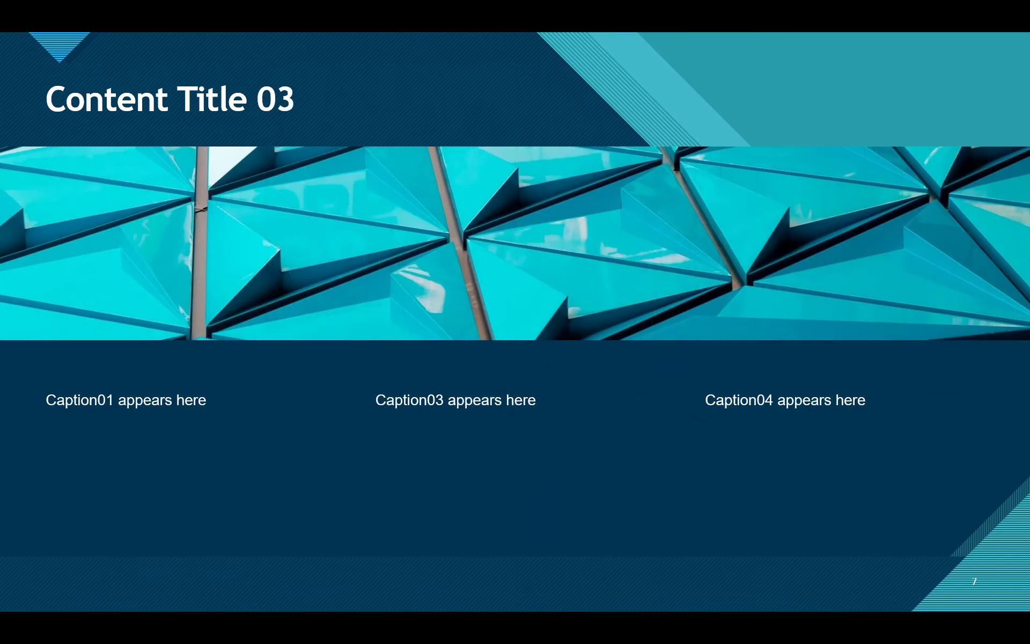
pyautogui.press('Right')
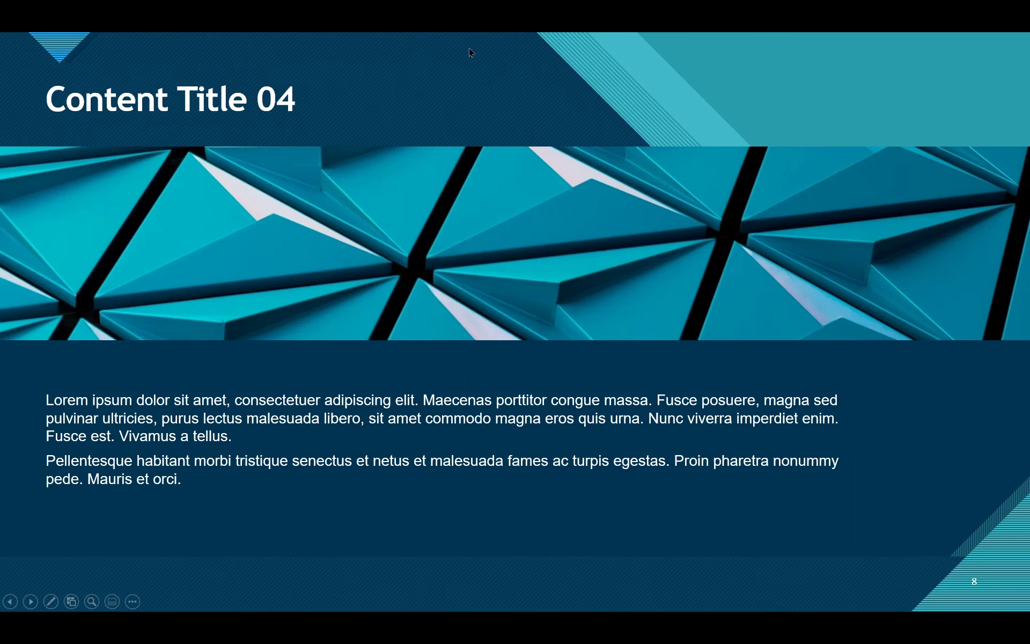
pyautogui.press('Escape')
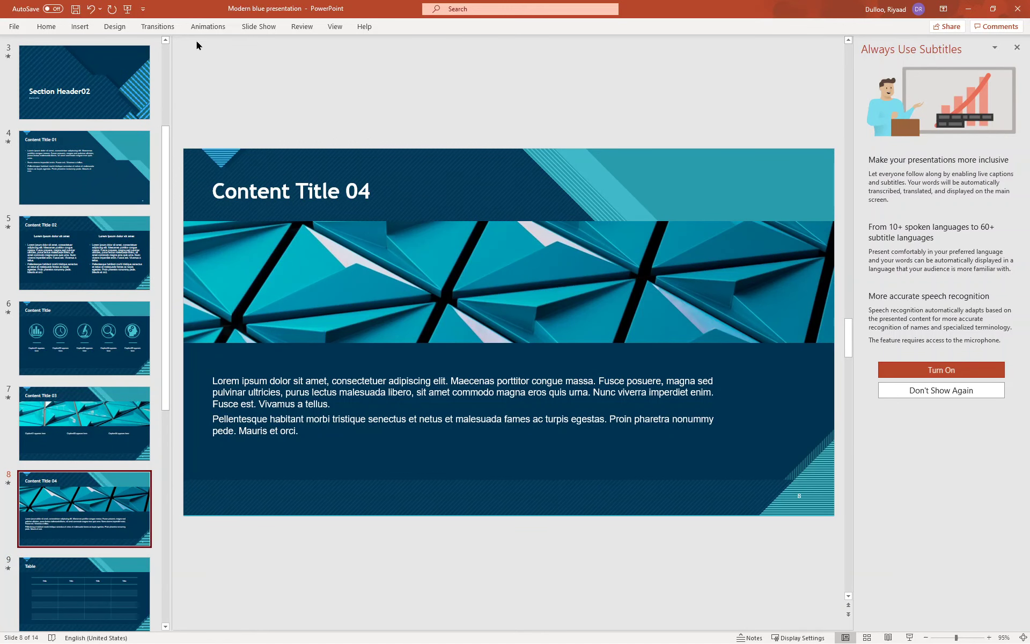
# Minimize PowerPoint and scroll wjof.pdf down to steps 6 and 7, saving as Activity1
pyautogui.click(969, 10)
pyautogui.scroll(-4, 469, 274)
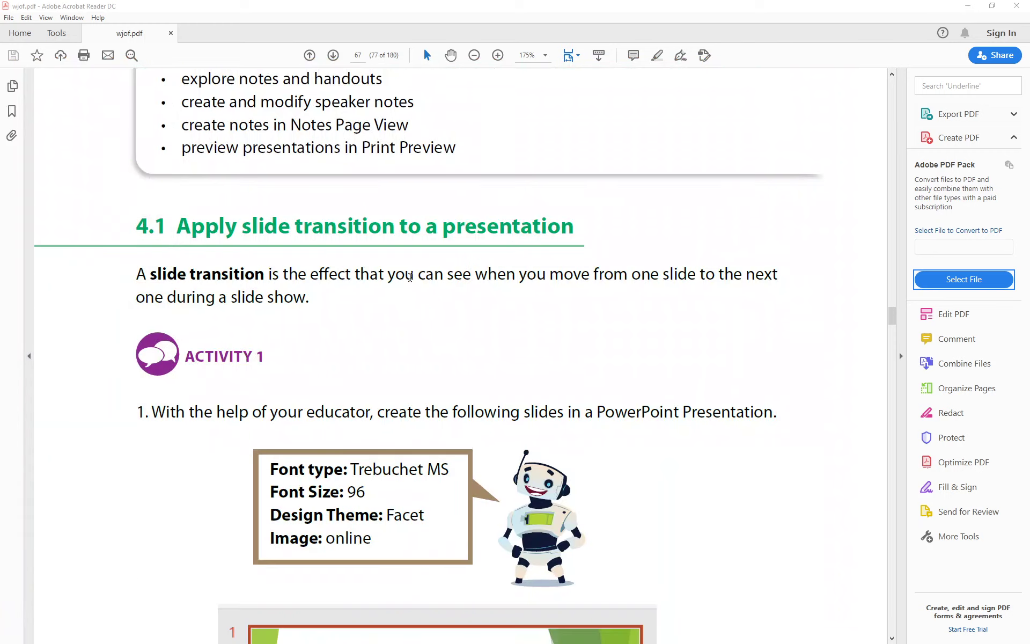
pyautogui.scroll(-5, 411, 277)
pyautogui.scroll(-15, 385, 278)
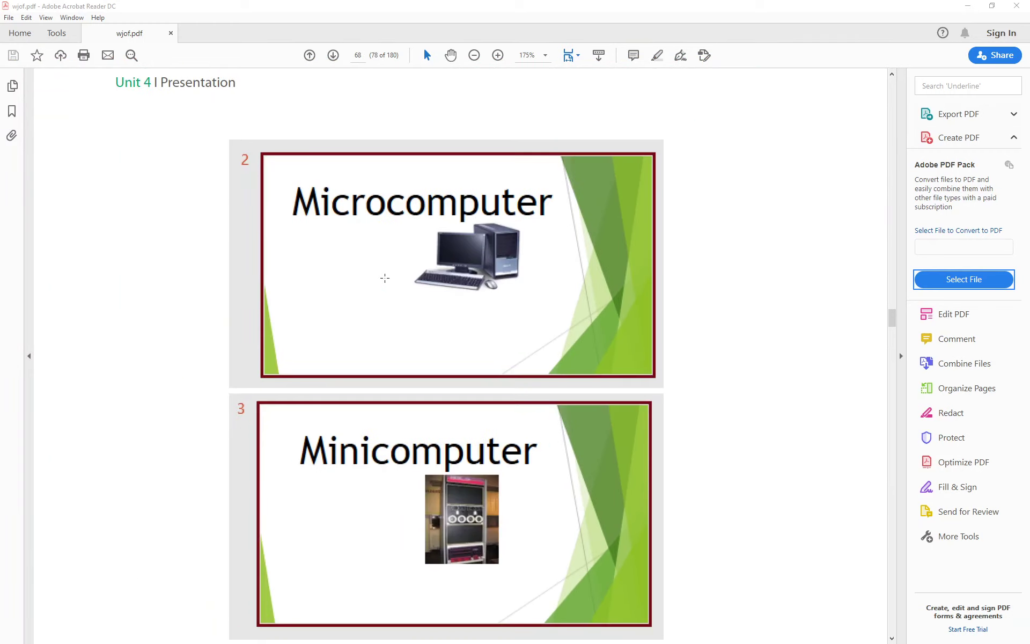
pyautogui.scroll(-12, 385, 278)
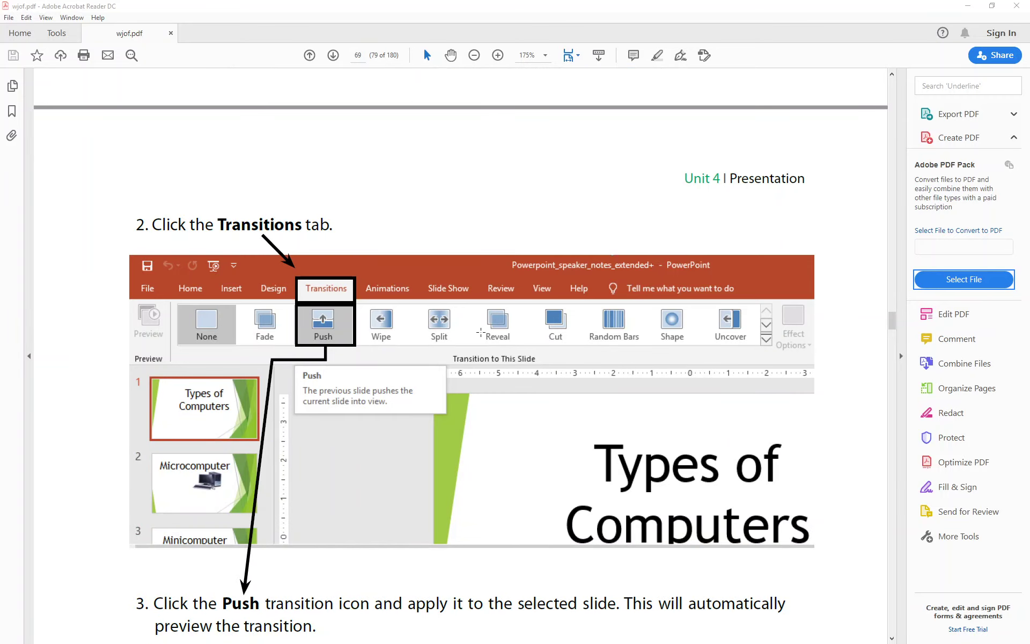
pyautogui.scroll(-10, 481, 333)
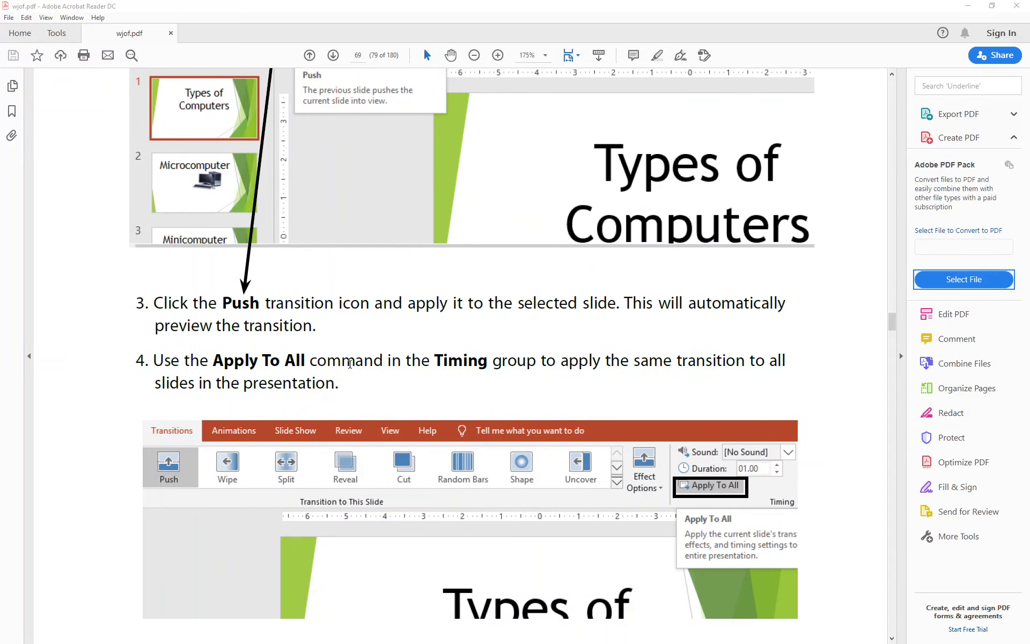
pyautogui.scroll(-3, 735, 471)
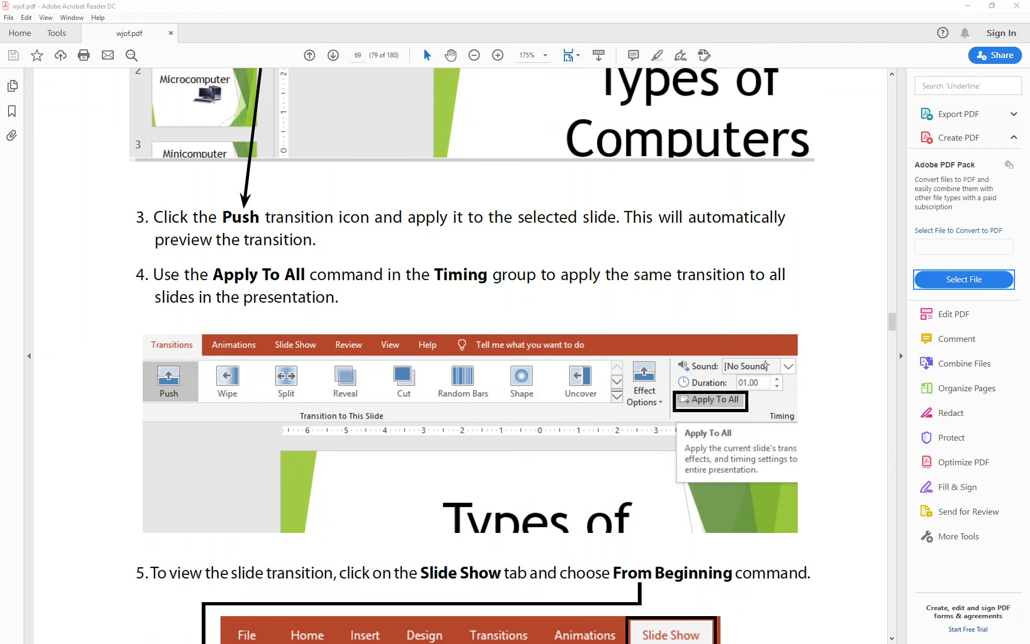
pyautogui.scroll(-5, 537, 305)
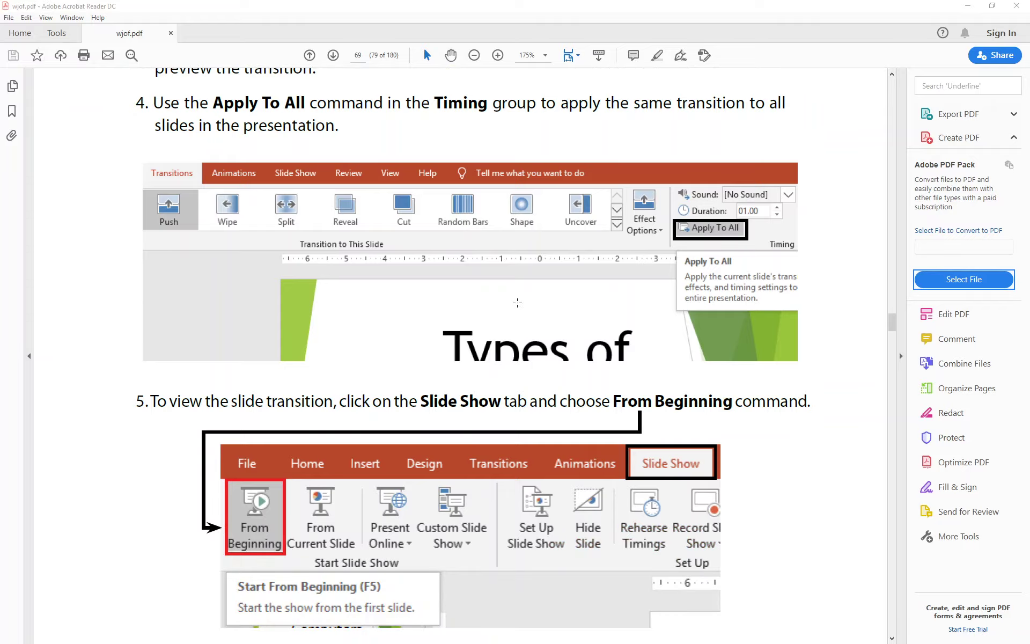
pyautogui.scroll(-5, 518, 303)
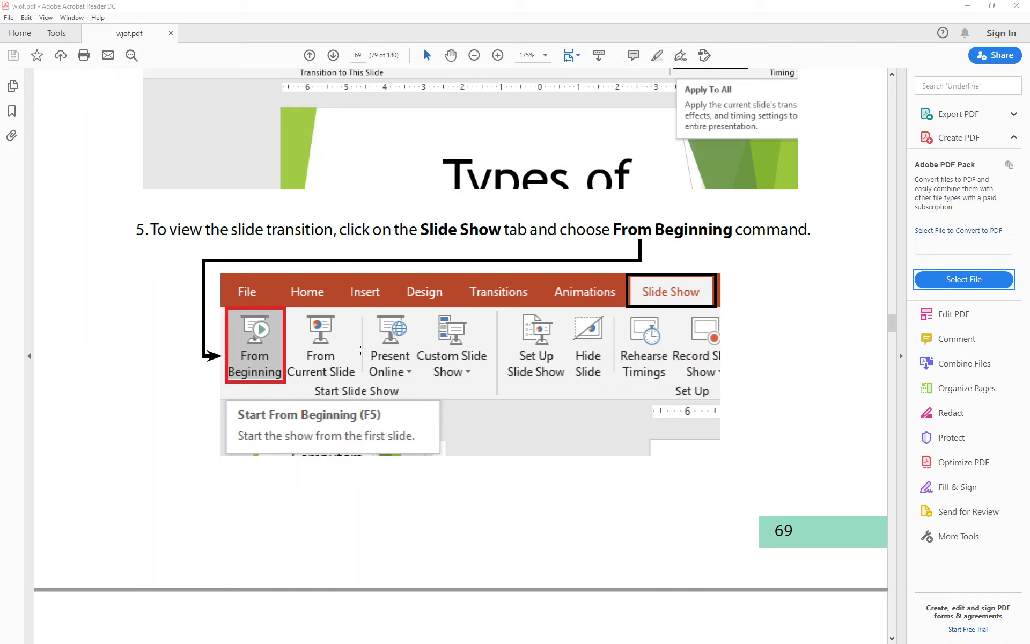
pyautogui.scroll(-5, 535, 422)
pyautogui.scroll(-4, 535, 422)
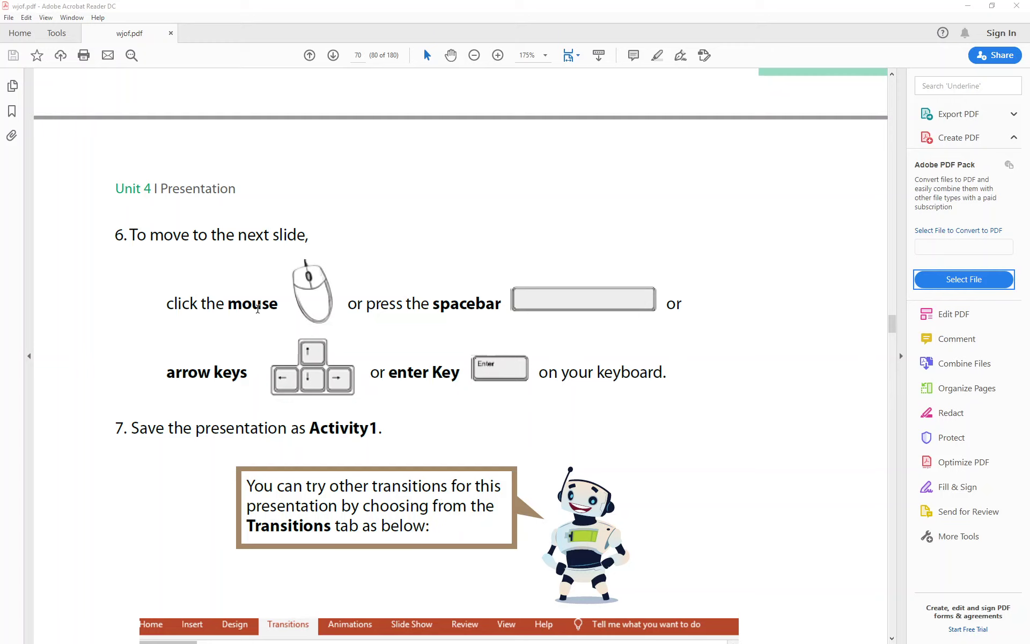
# Scroll page 70 down to Quick Test 4.1 and its icon-matching question
pyautogui.scroll(-7, 257, 308)
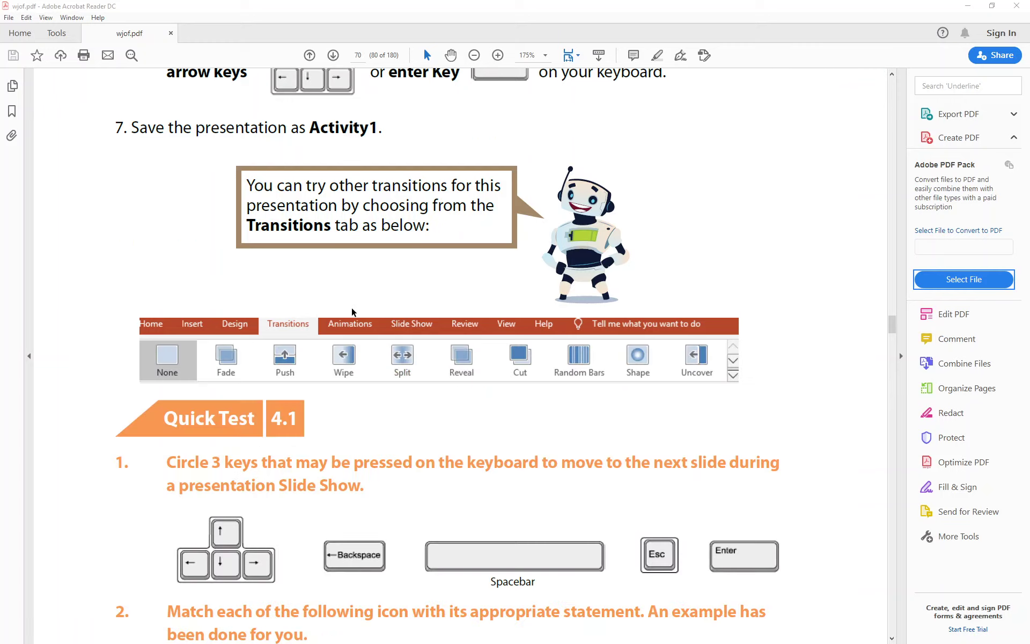
pyautogui.scroll(-2, 352, 312)
pyautogui.scroll(-3, 352, 308)
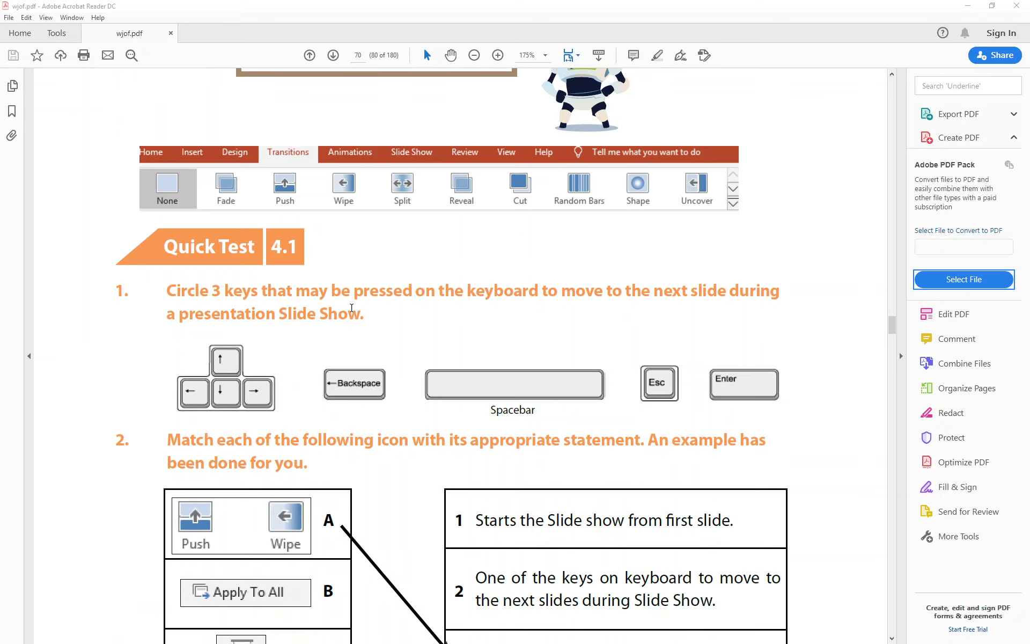
pyautogui.scroll(-2, 352, 311)
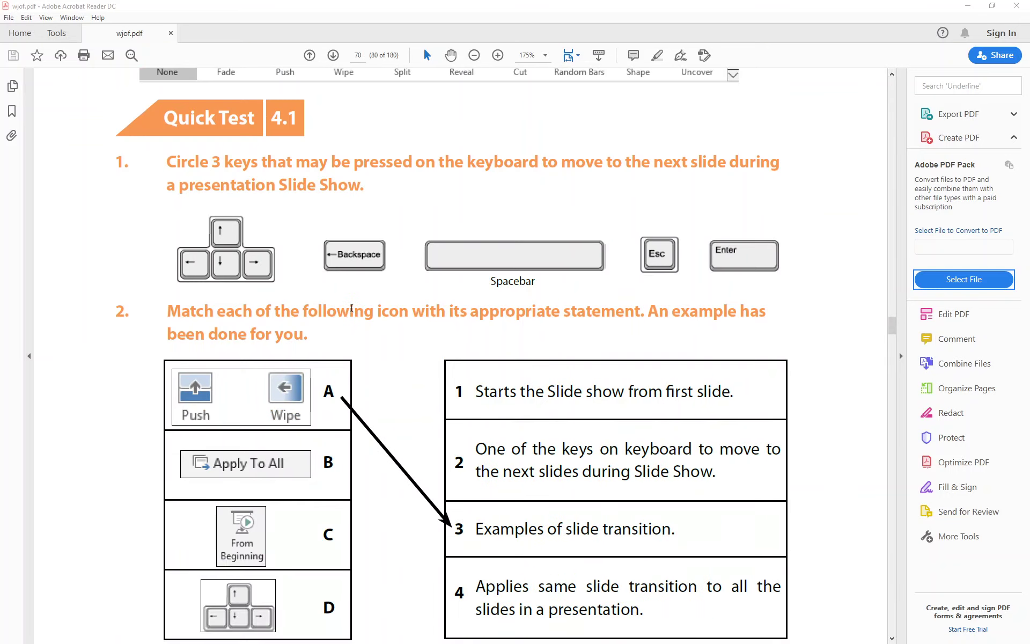
pyautogui.scroll(-1, 352, 308)
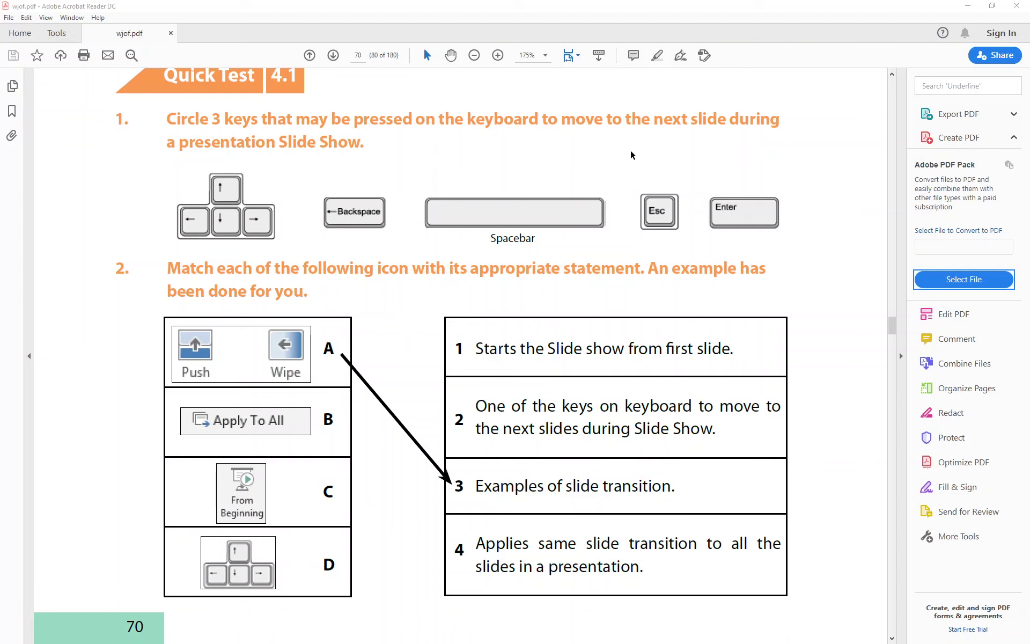
pyautogui.scroll(9, 631, 151)
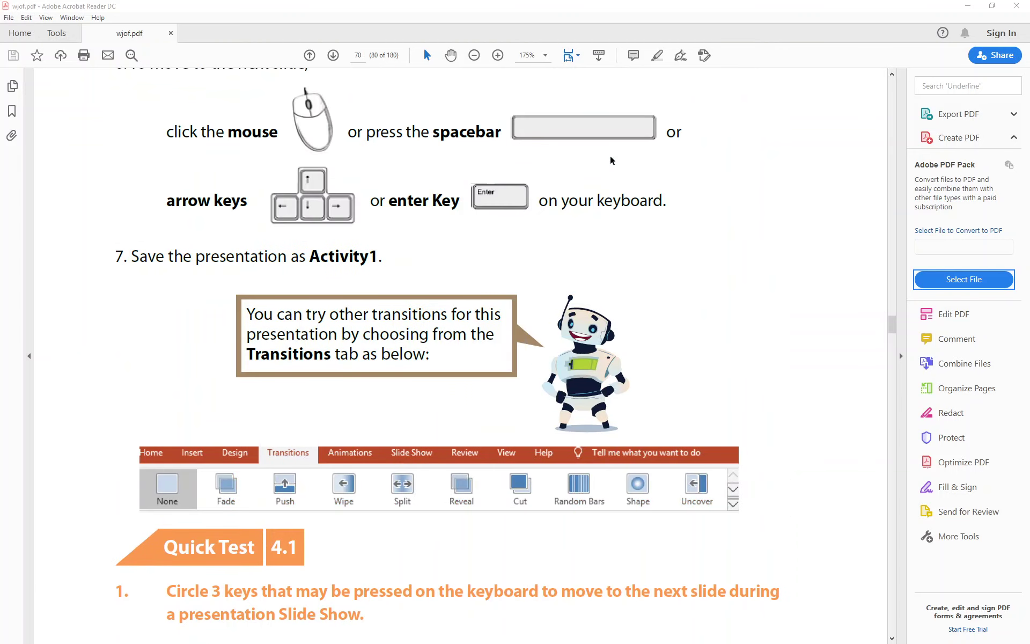
pyautogui.scroll(3, 610, 156)
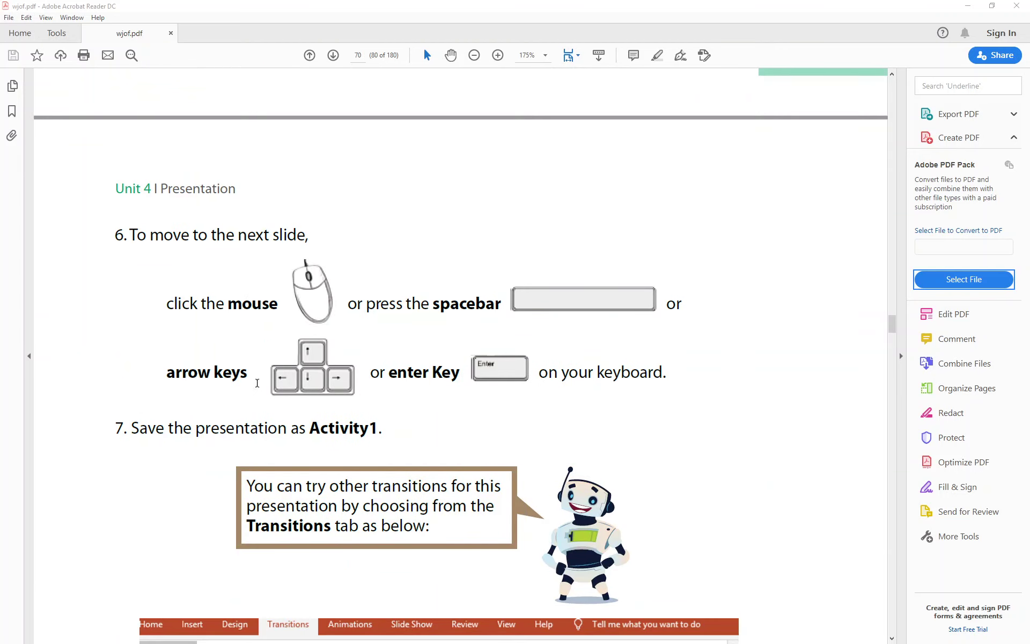
pyautogui.scroll(-10, 257, 383)
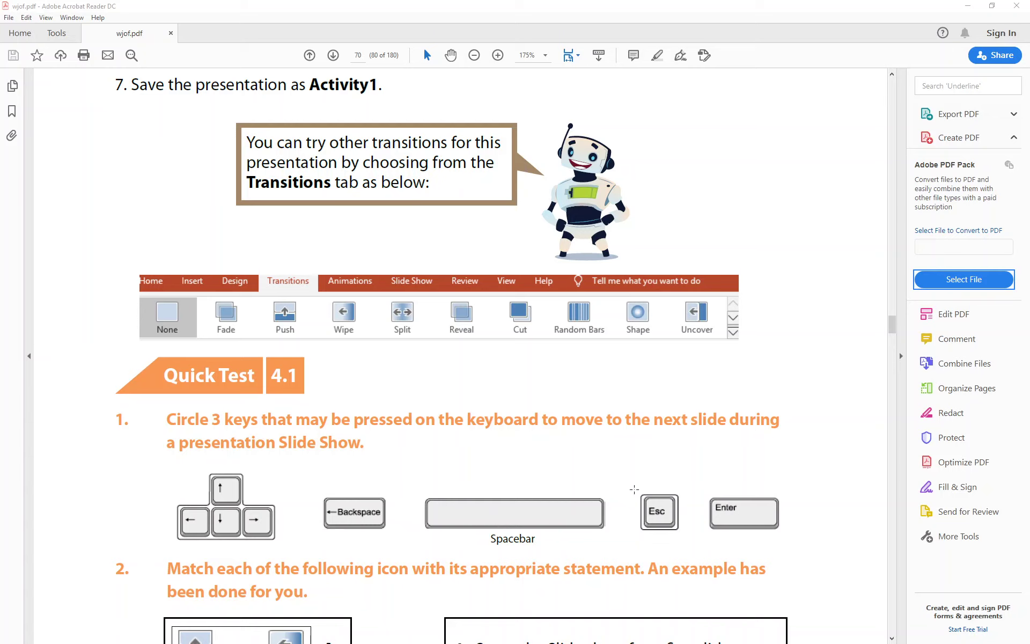
pyautogui.scroll(-7, 491, 460)
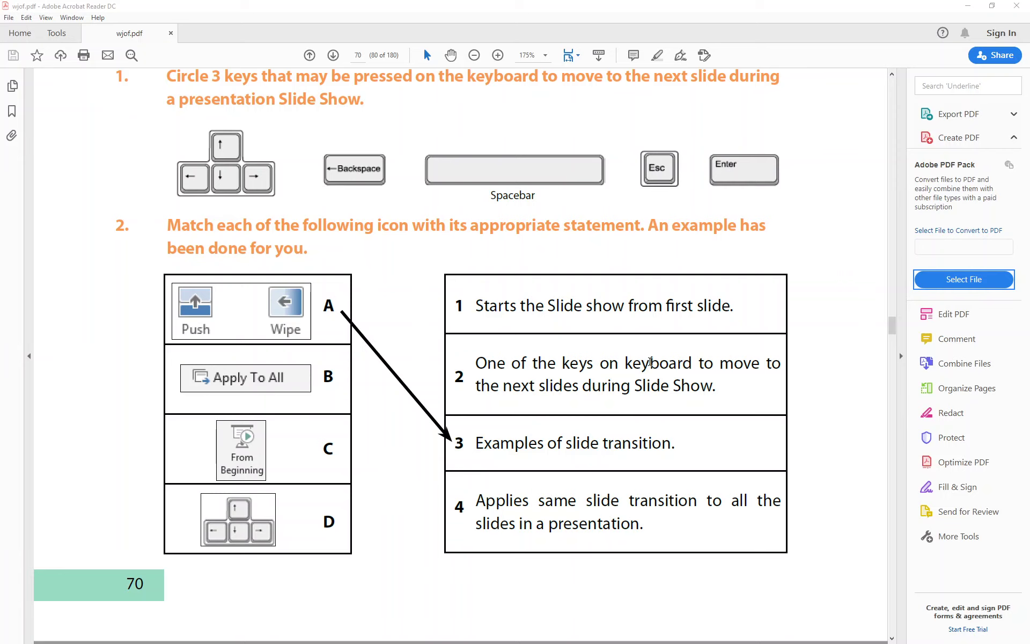
# Scroll to page 71, section 4.2 Create Speaker Notes and the start of Activity 2
pyautogui.scroll(-3, 423, 390)
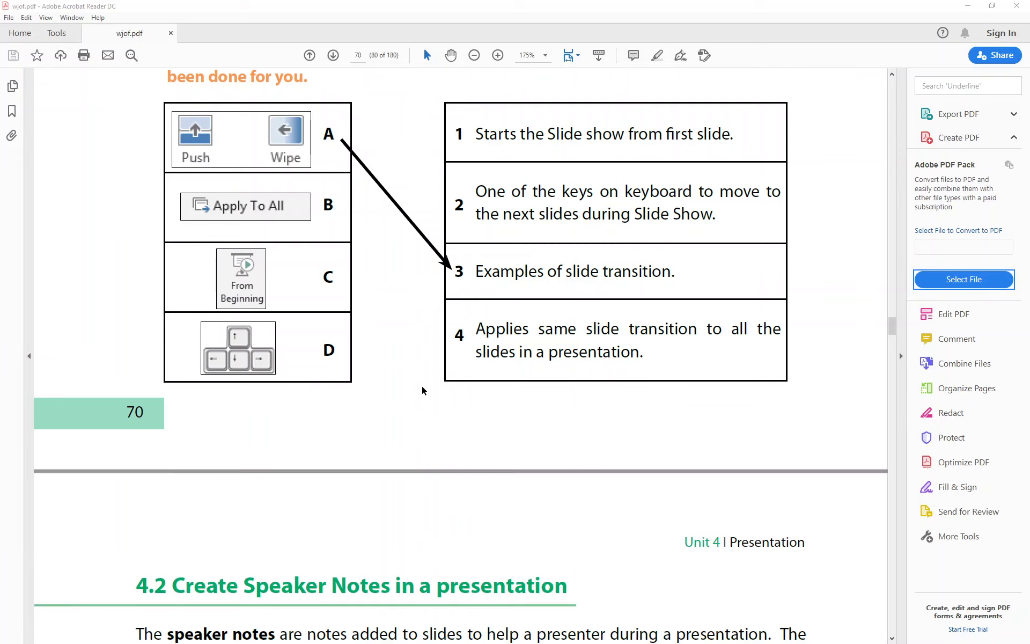
pyautogui.scroll(-6, 421, 385)
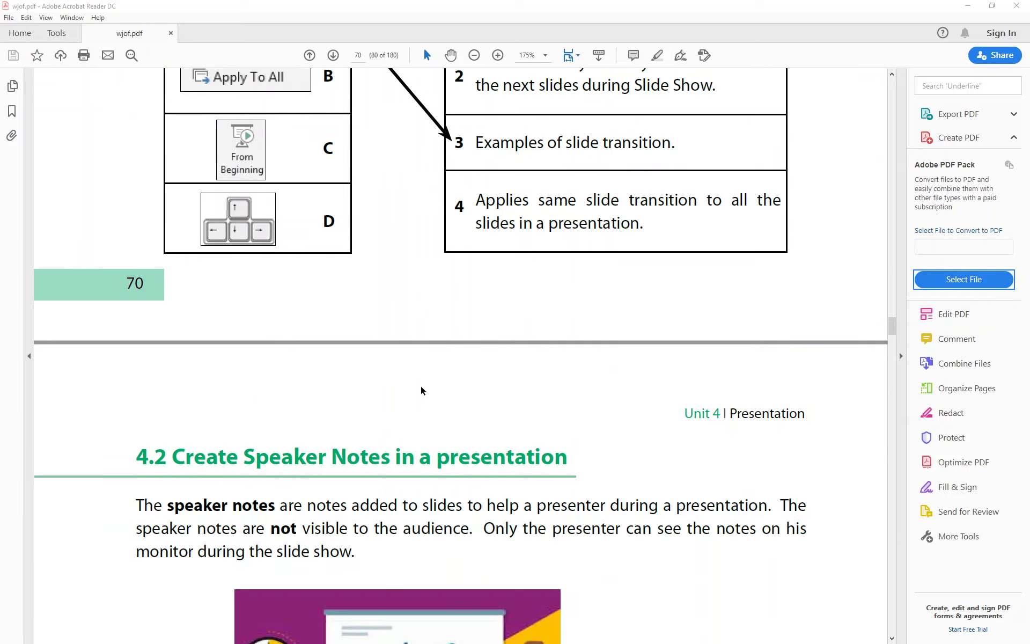
pyautogui.scroll(-2, 421, 386)
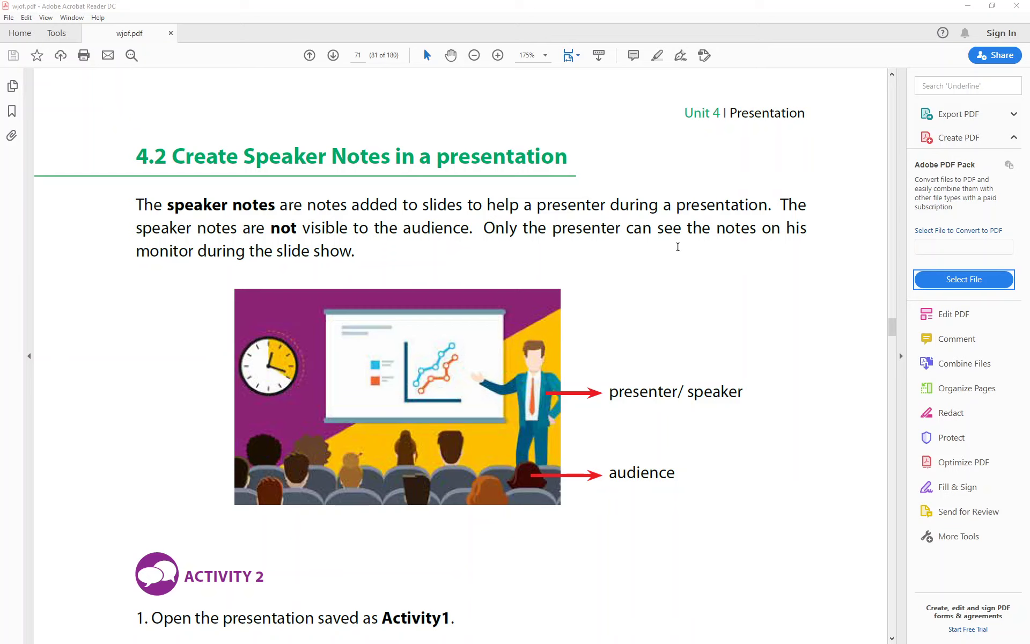
# Read down the workbook to the Notes Page step on page 73, then return to PowerPoint
pyautogui.scroll(-4, 433, 236)
pyautogui.scroll(-2, 433, 236)
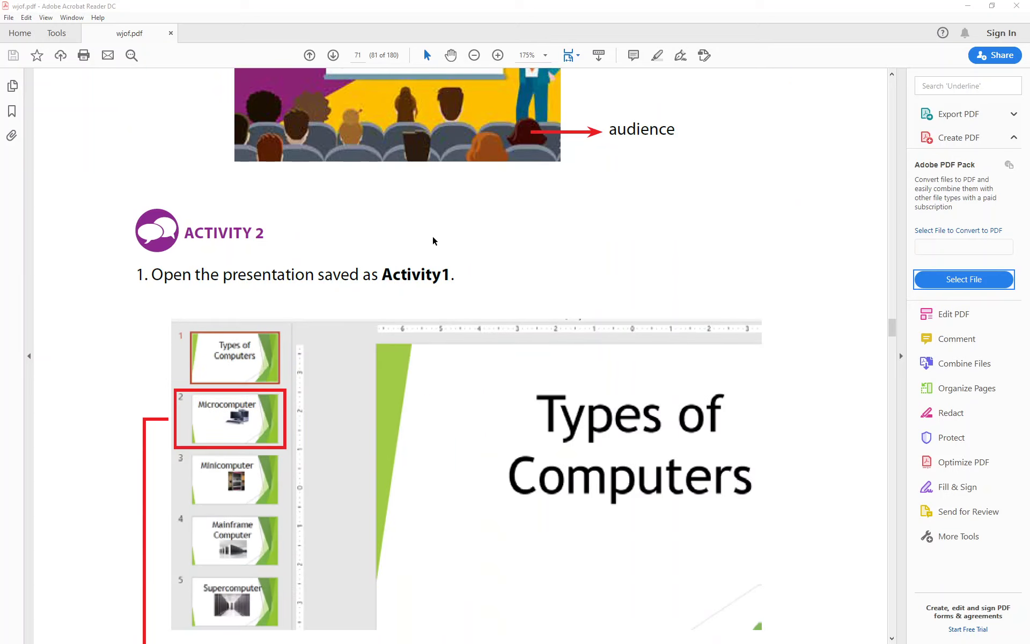
pyautogui.scroll(-3, 433, 236)
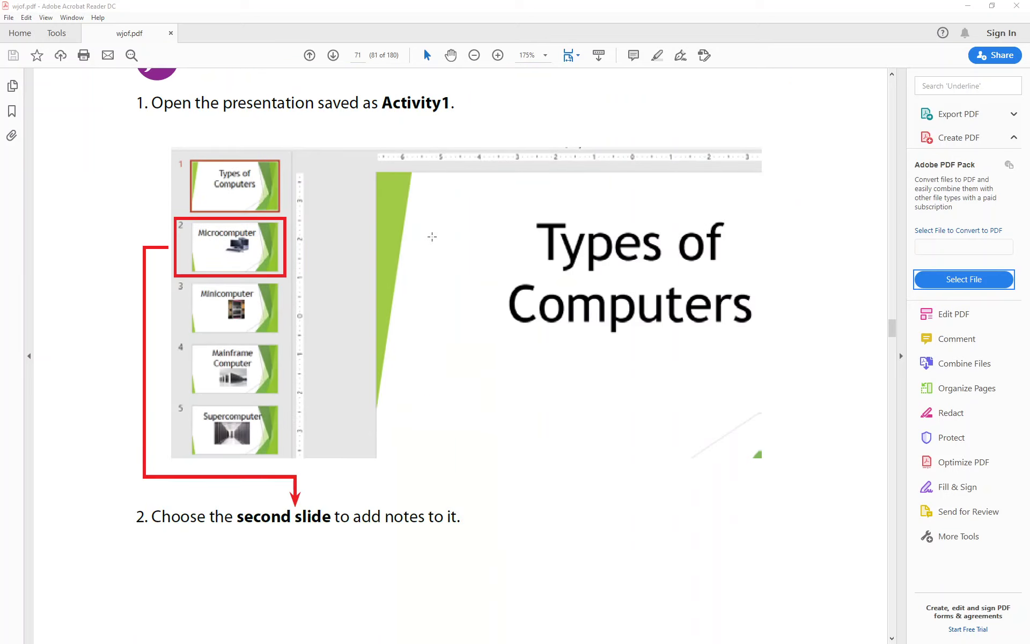
pyautogui.scroll(-12, 432, 236)
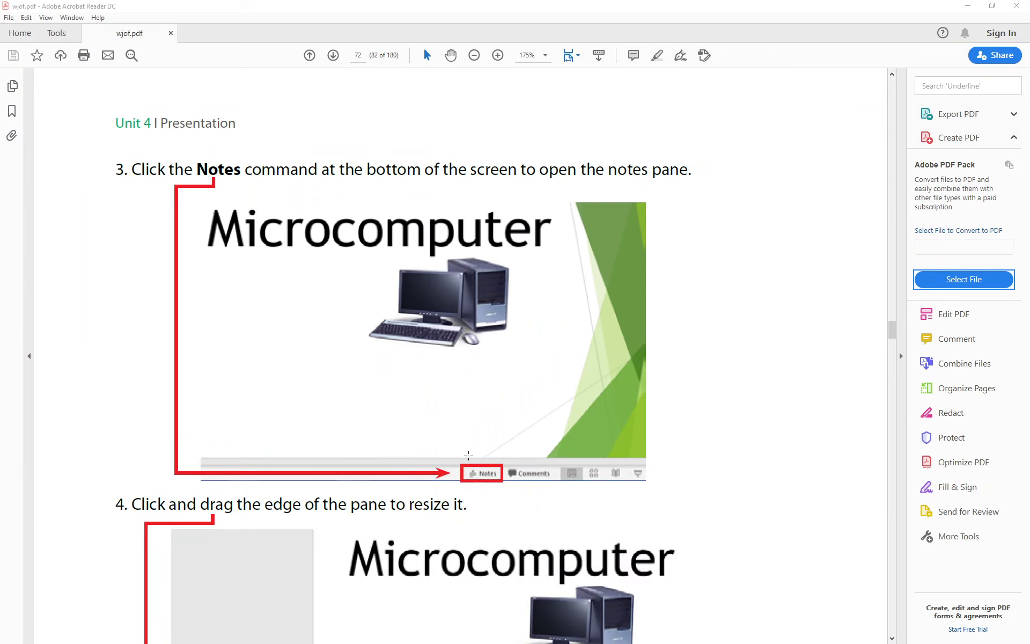
pyautogui.scroll(-8, 503, 474)
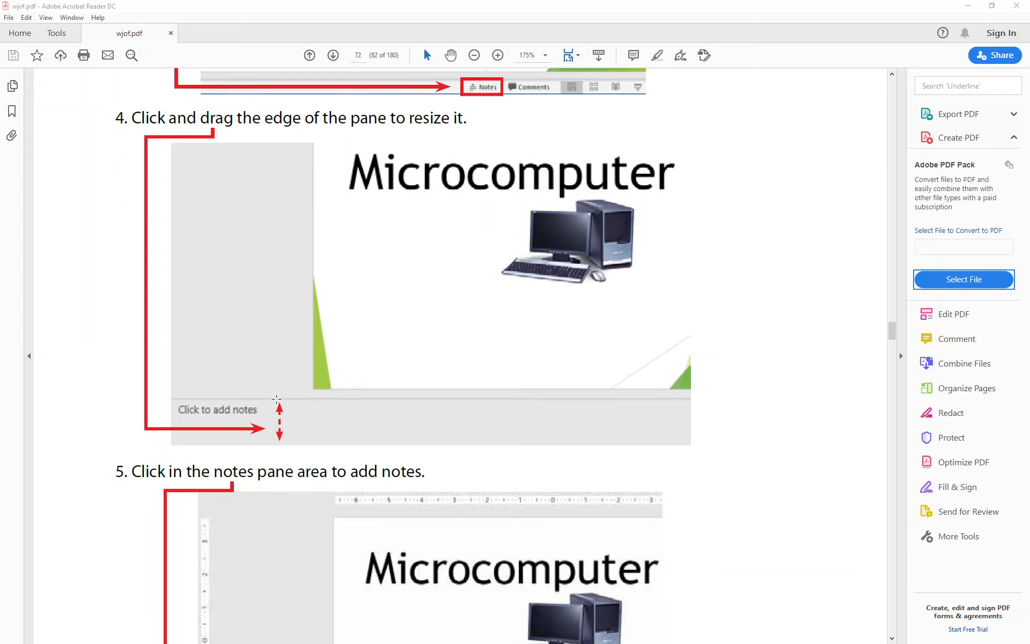
pyautogui.scroll(-9, 277, 397)
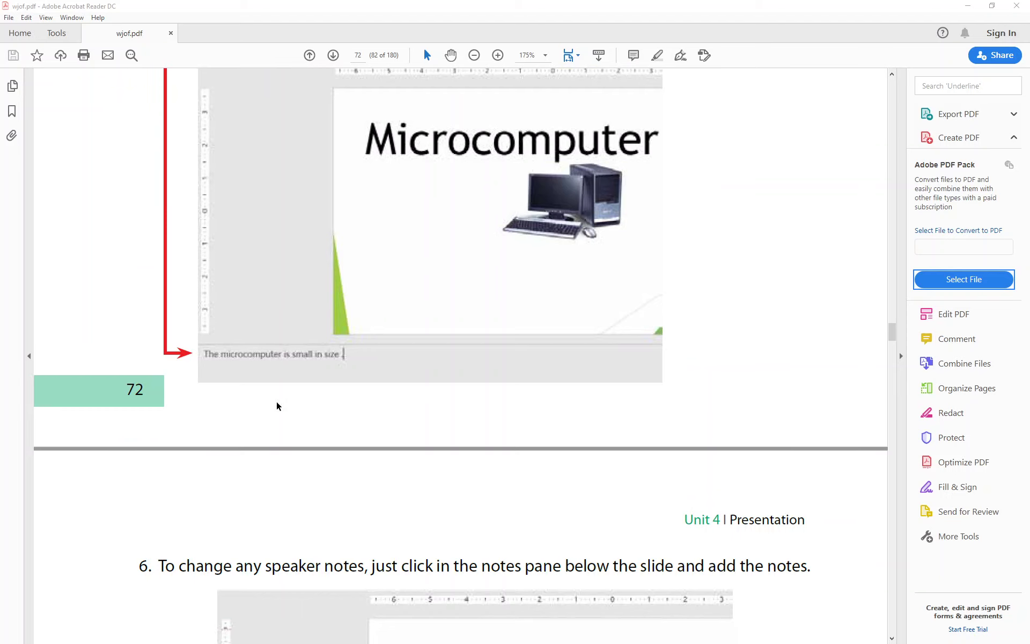
pyautogui.scroll(-14, 277, 403)
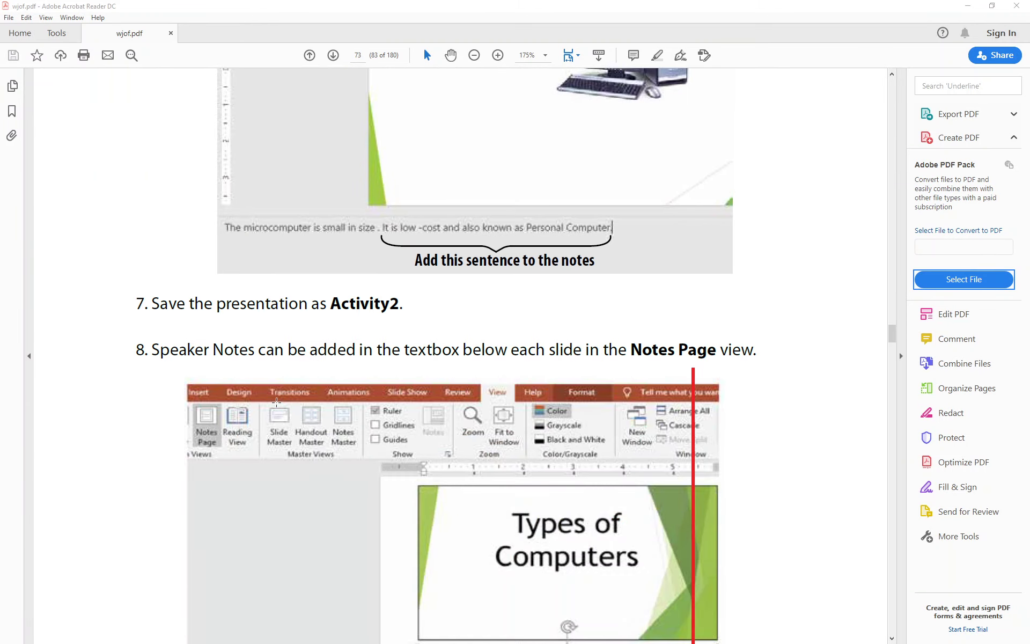
pyautogui.scroll(-4, 277, 401)
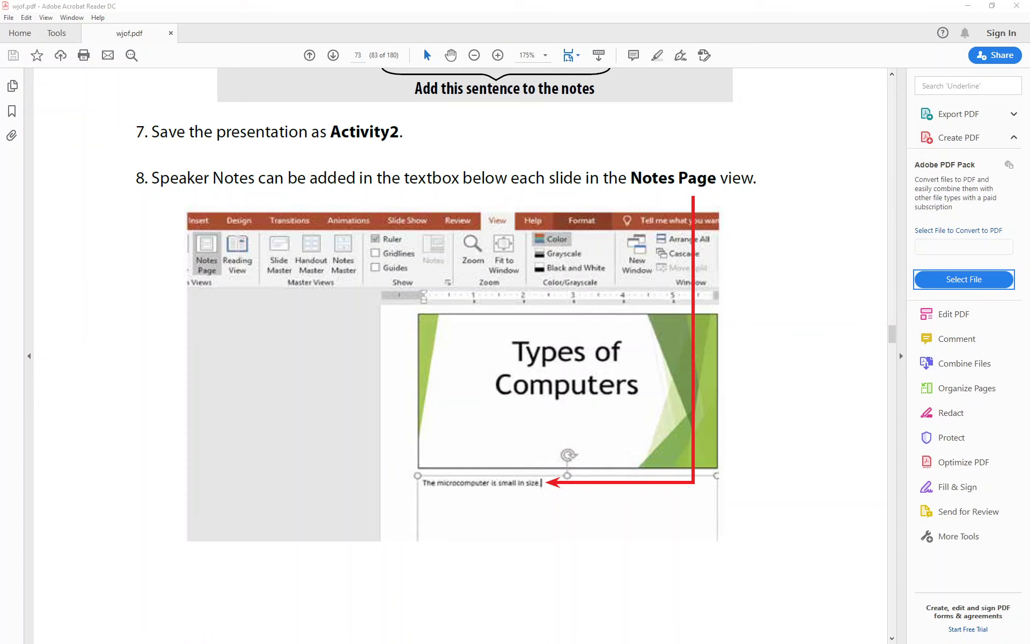
pyautogui.hotkey('alt', 'Tab')
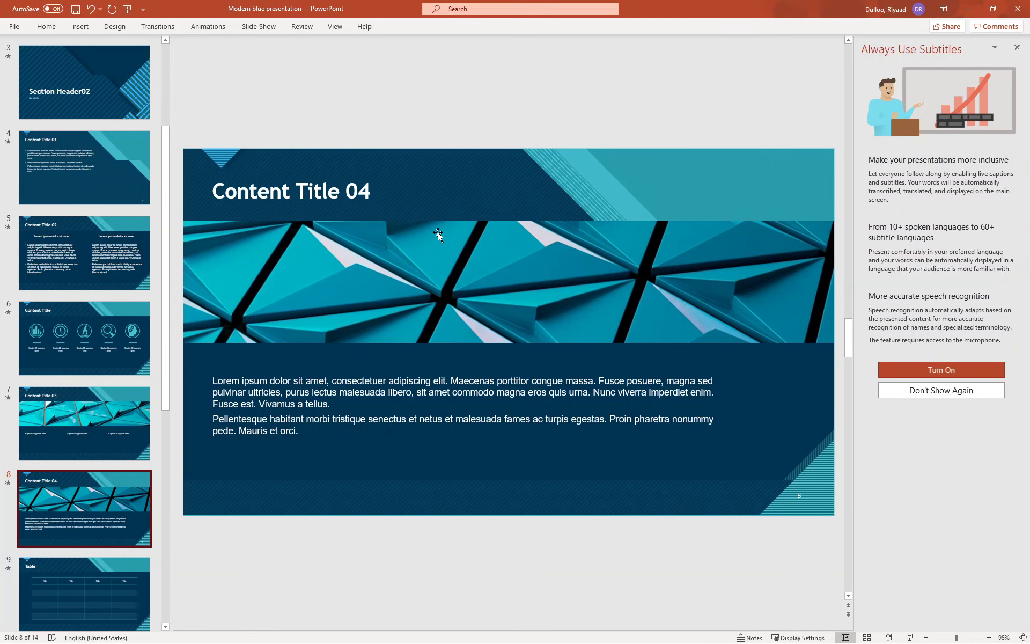
# Show and enlarge the notes pane for slide 8, then type 'This is the place to add notes..'
pyautogui.click(750, 638)
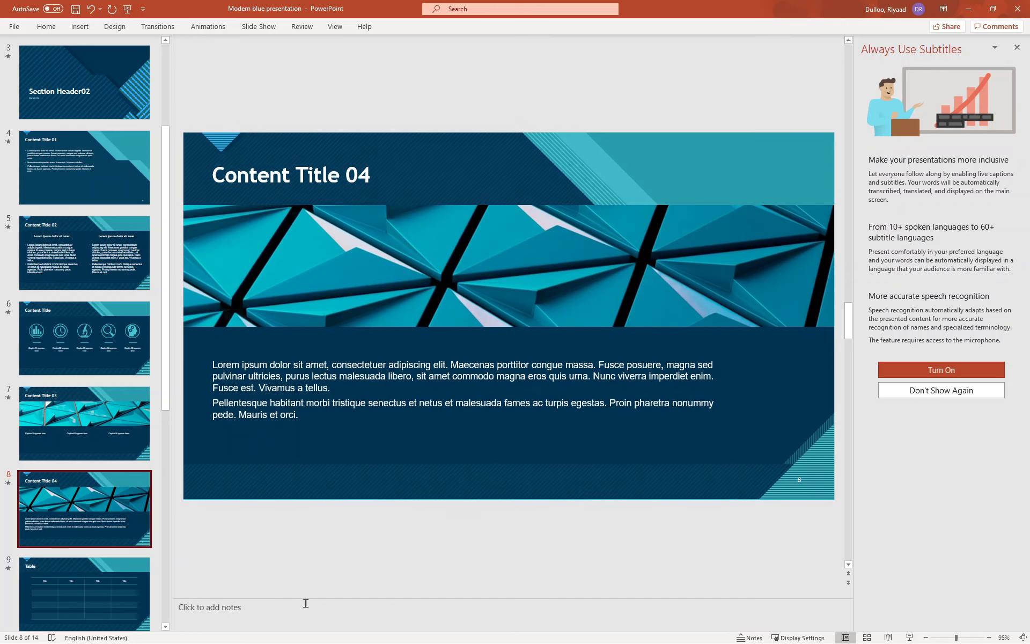
pyautogui.moveTo(303, 598); pyautogui.dragTo(294, 504)
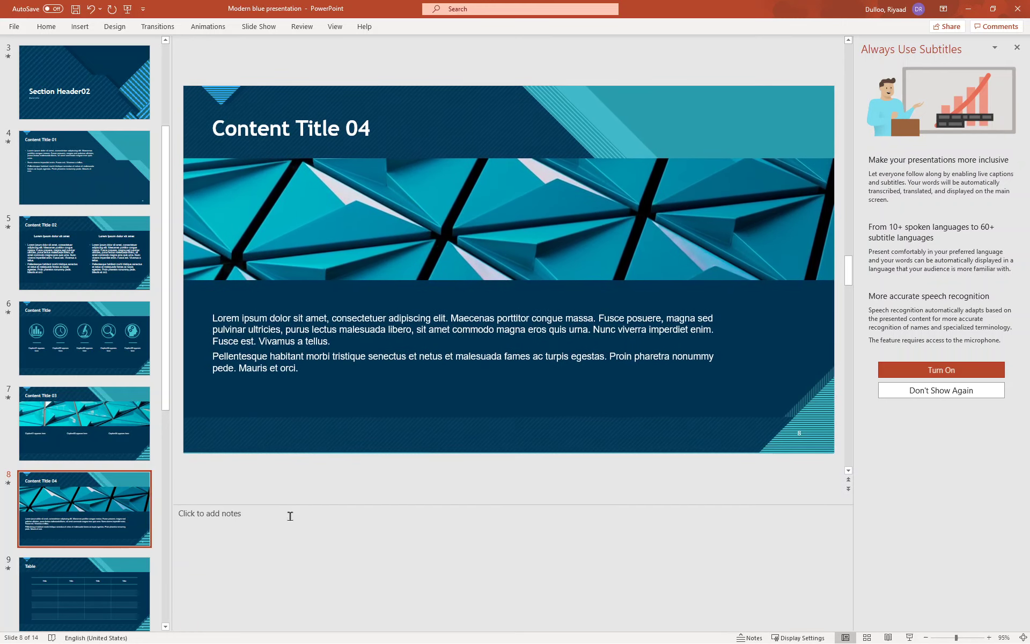
pyautogui.click(290, 517)
pyautogui.write('This is the place to add no')
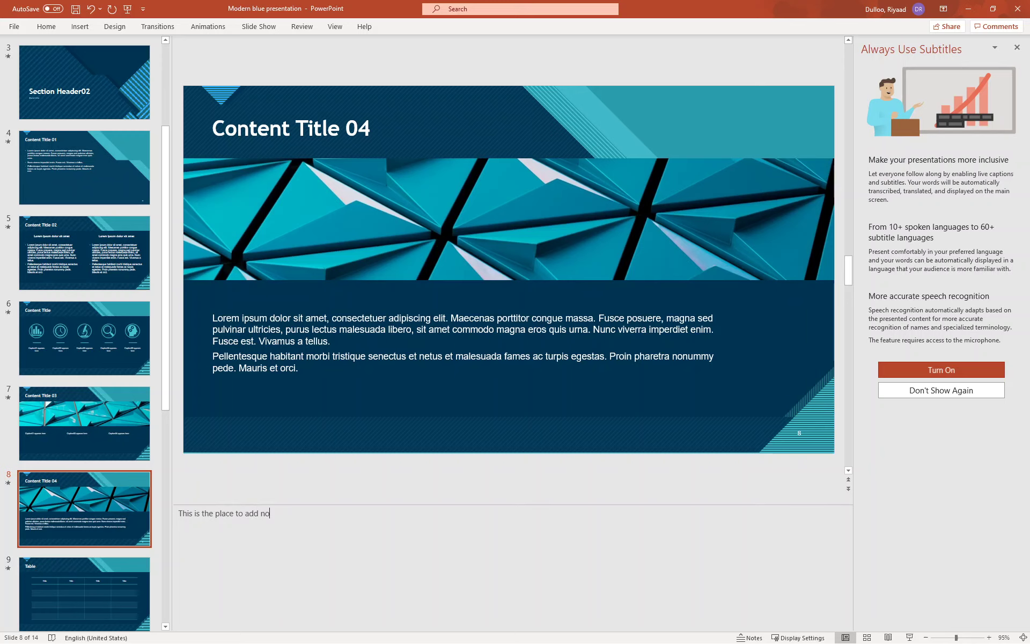
pyautogui.write('tes..')
pyautogui.click(255, 28)
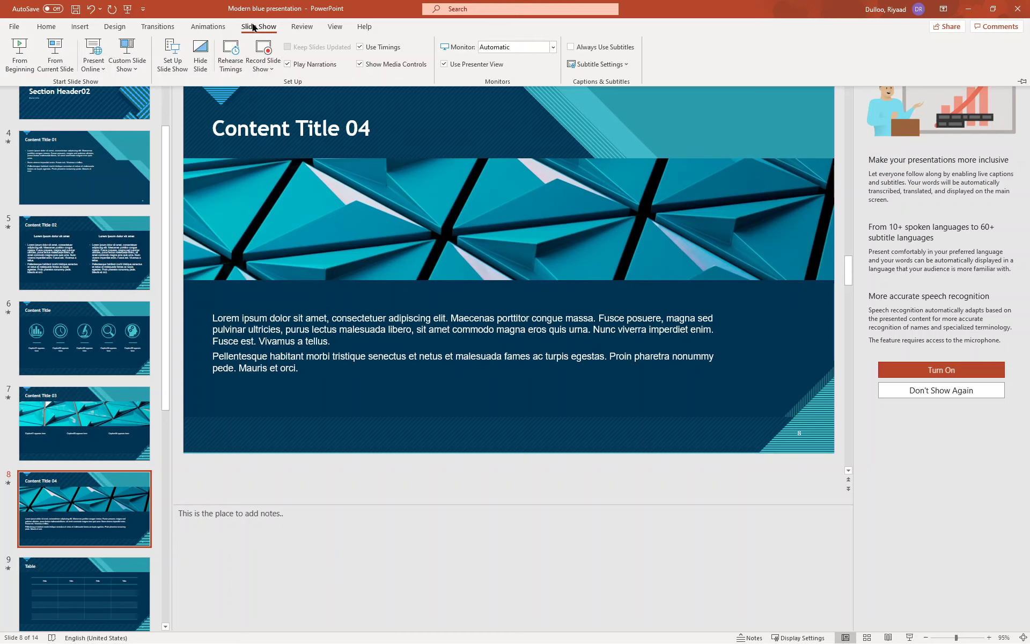
pyautogui.click(54, 58)
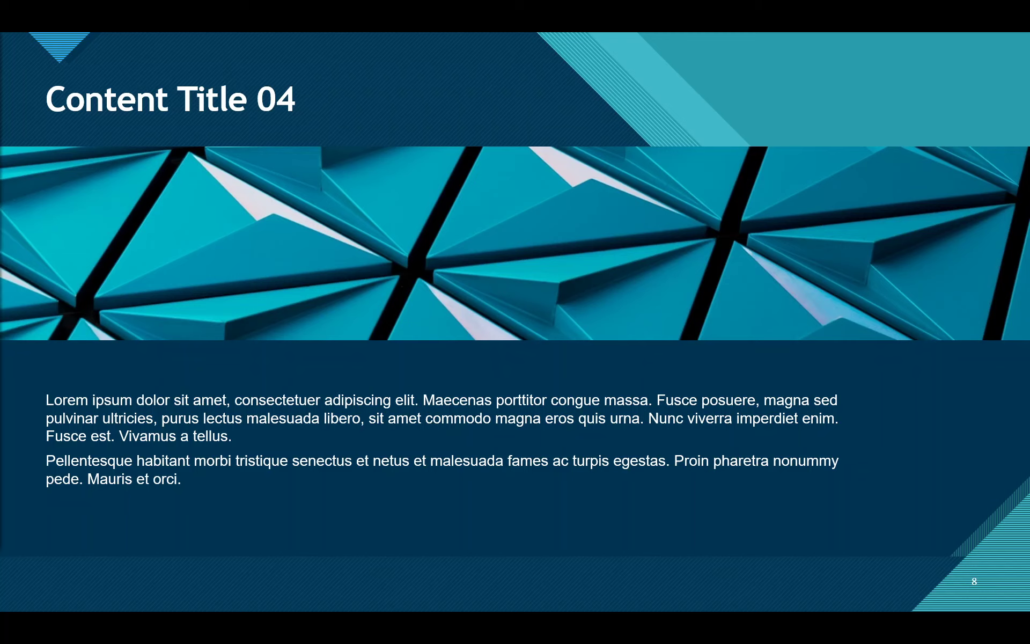
pyautogui.moveTo(0, 27); pyautogui.dragTo(669, 70)
pyautogui.doubleClick(669, 64)
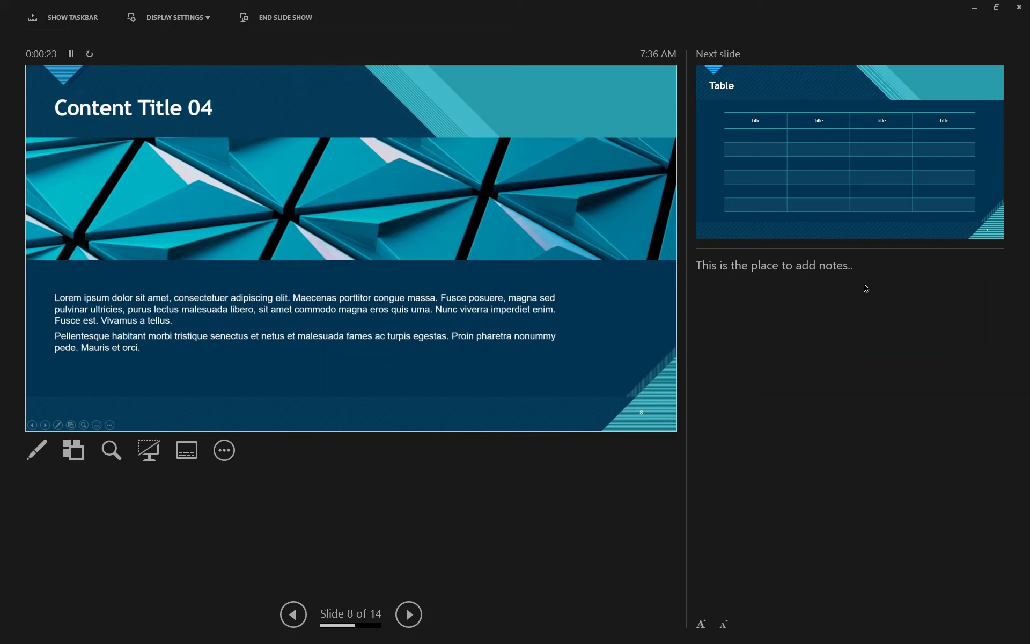
pyautogui.click(296, 617)
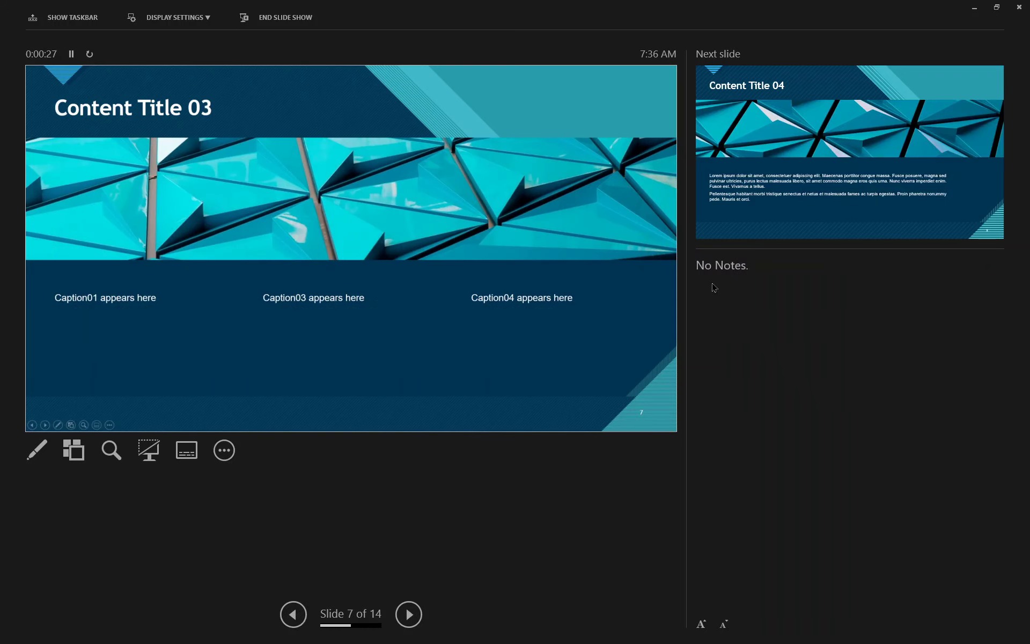
pyautogui.click(409, 614)
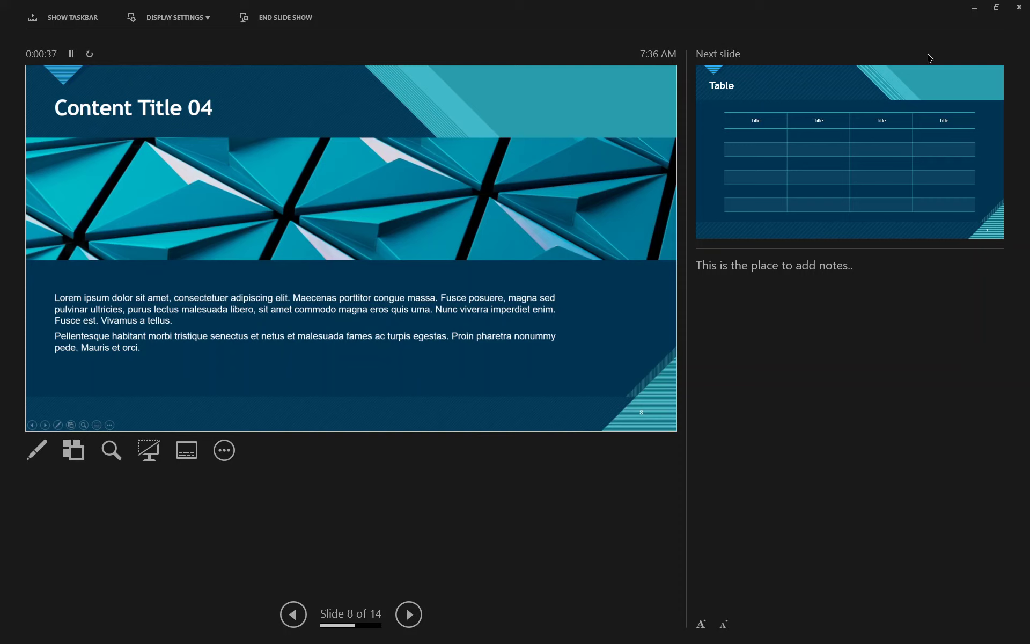
pyautogui.click(976, 9)
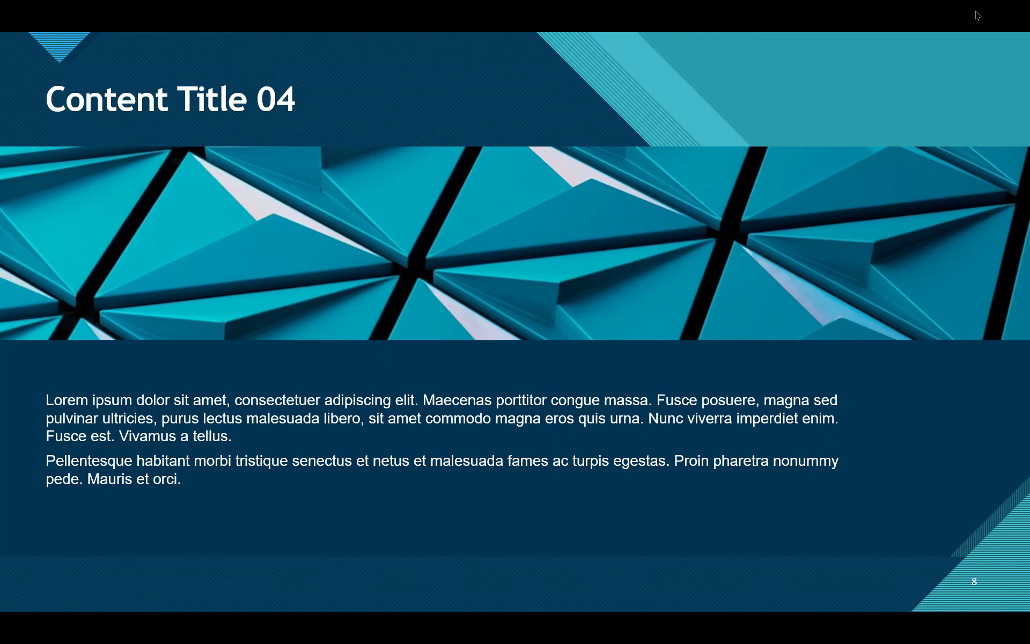
pyautogui.press('Escape')
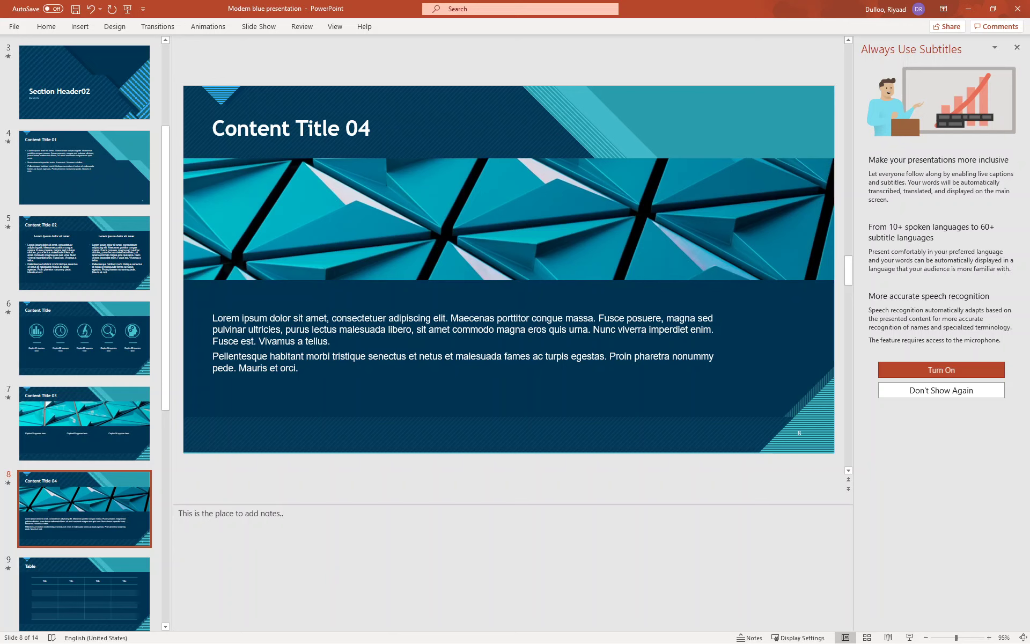
pyautogui.hotkey('alt', 'Tab')
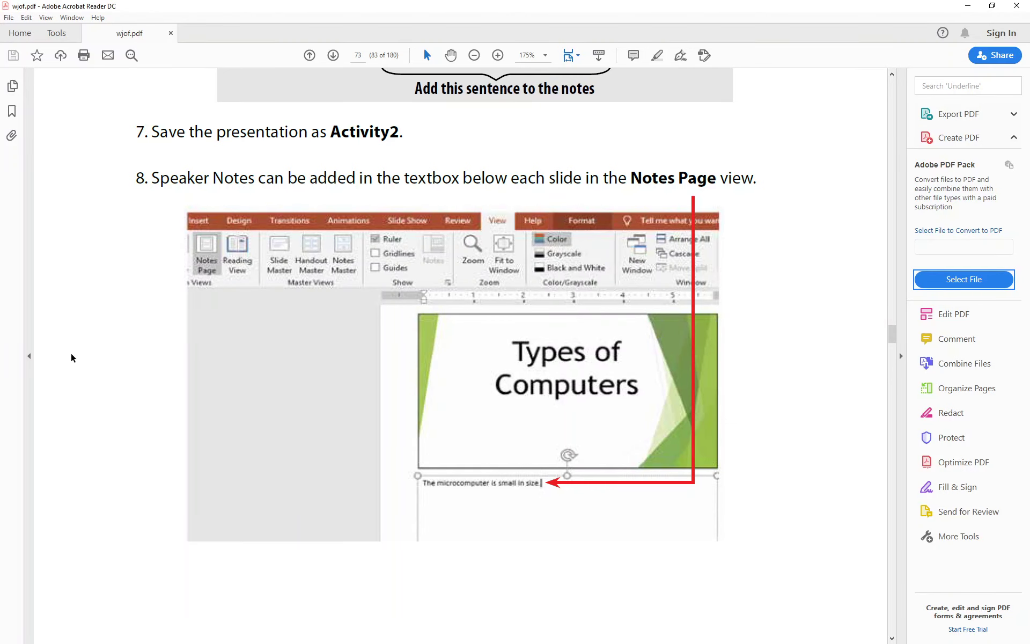
pyautogui.scroll(-12, 520, 278)
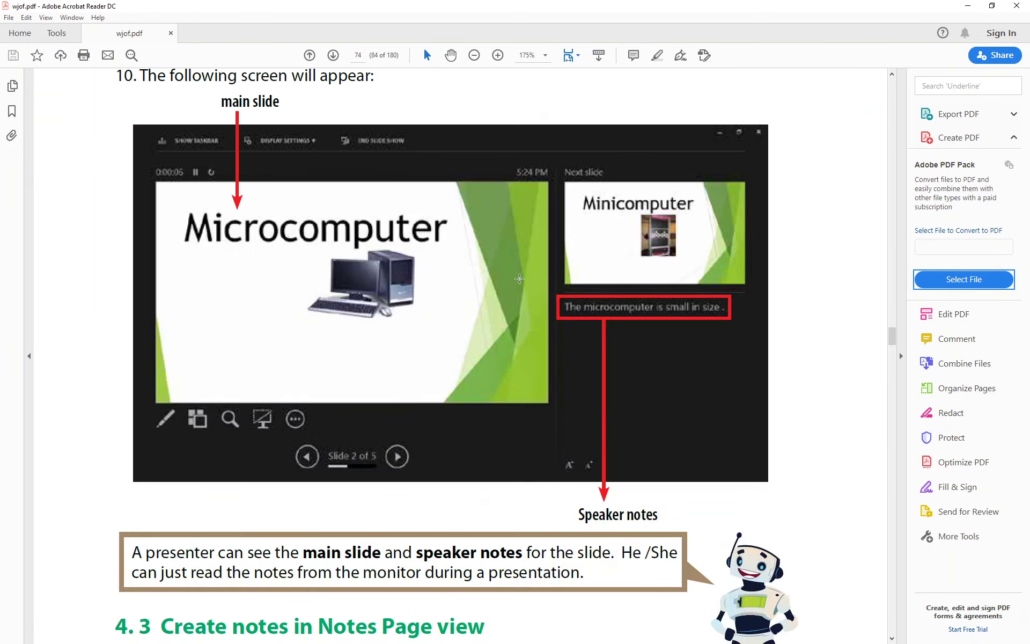
pyautogui.scroll(-5, 520, 278)
pyautogui.scroll(-2, 520, 278)
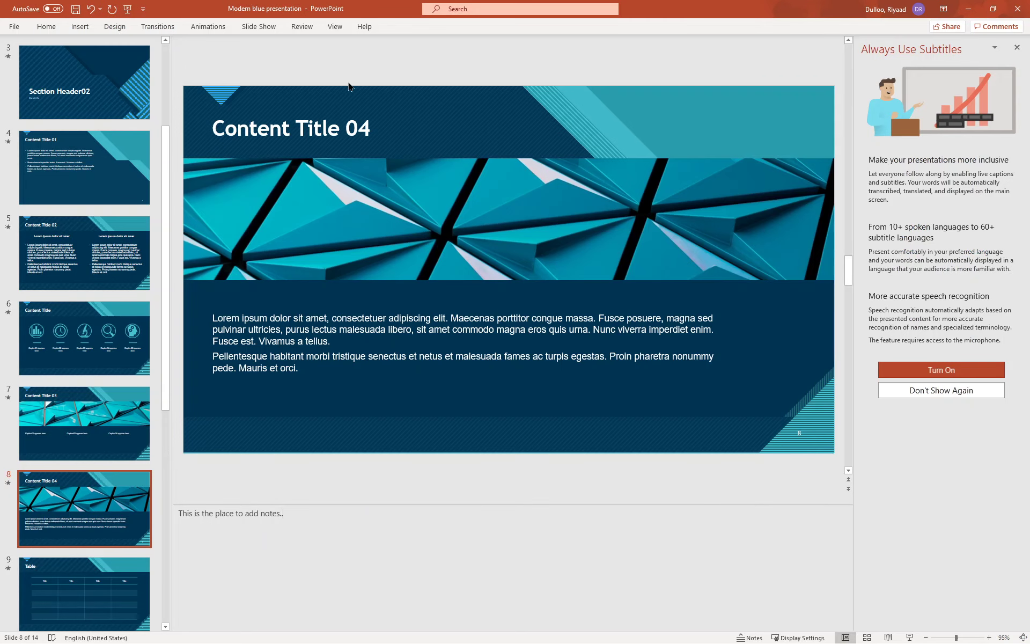
pyautogui.click(334, 27)
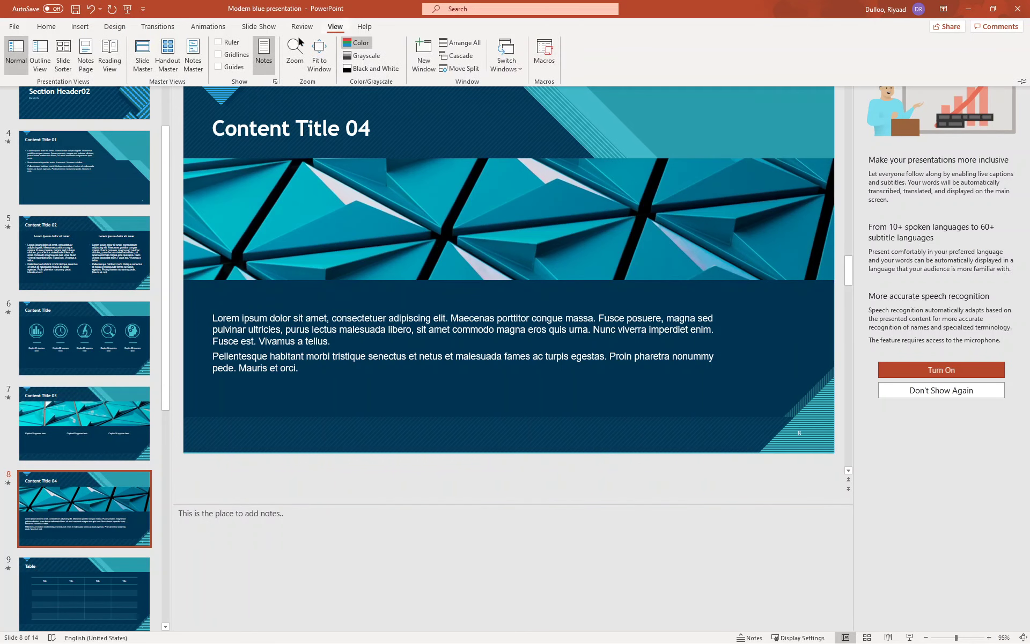
pyautogui.click(89, 59)
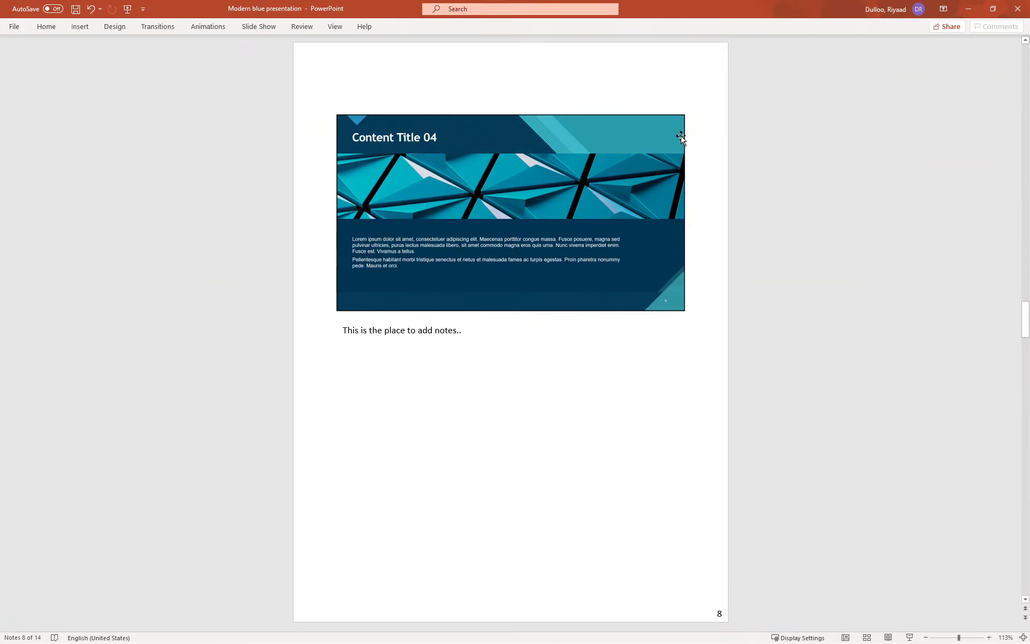
pyautogui.doubleClick(354, 330)
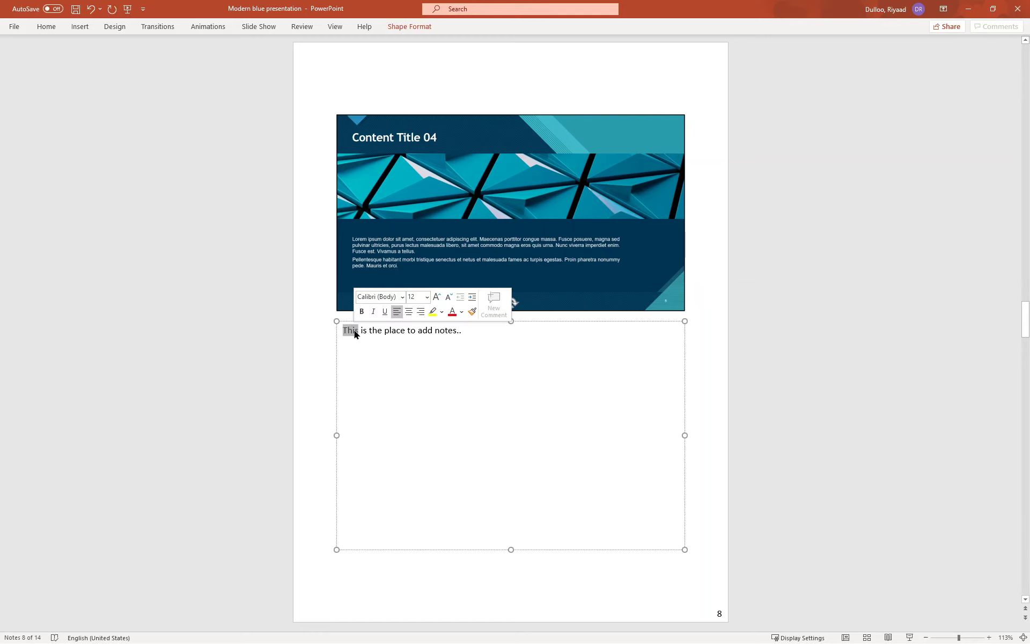
pyautogui.click(354, 330)
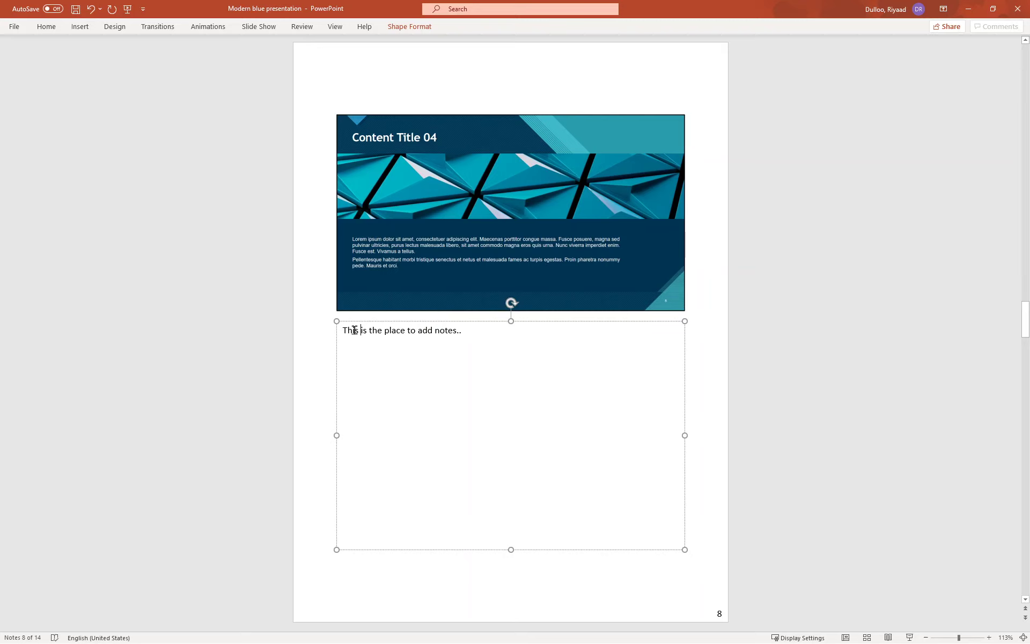
pyautogui.click(307, 210)
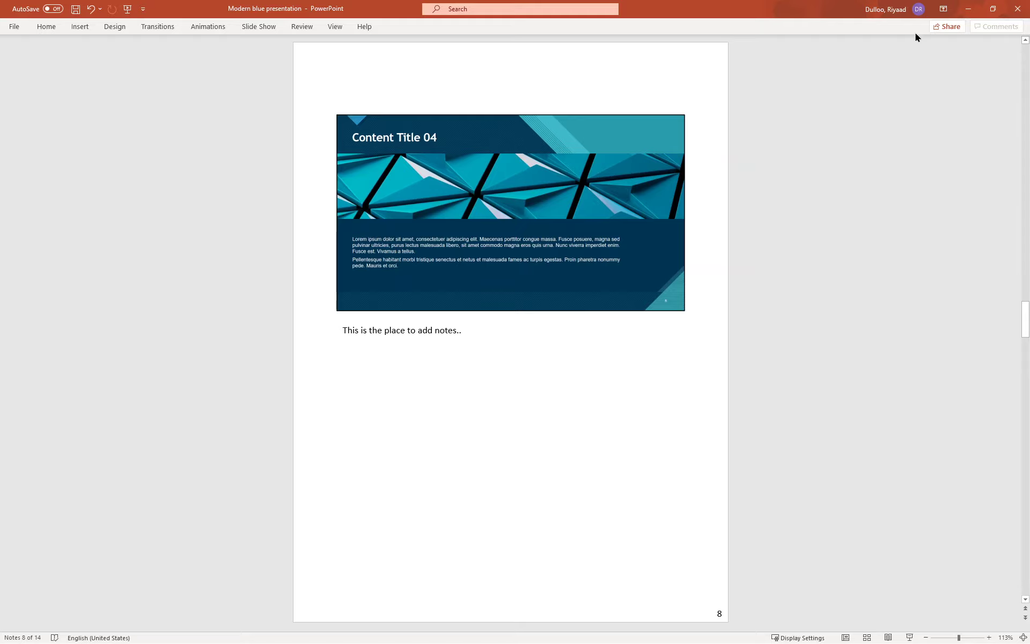
pyautogui.click(339, 27)
pyautogui.click(23, 63)
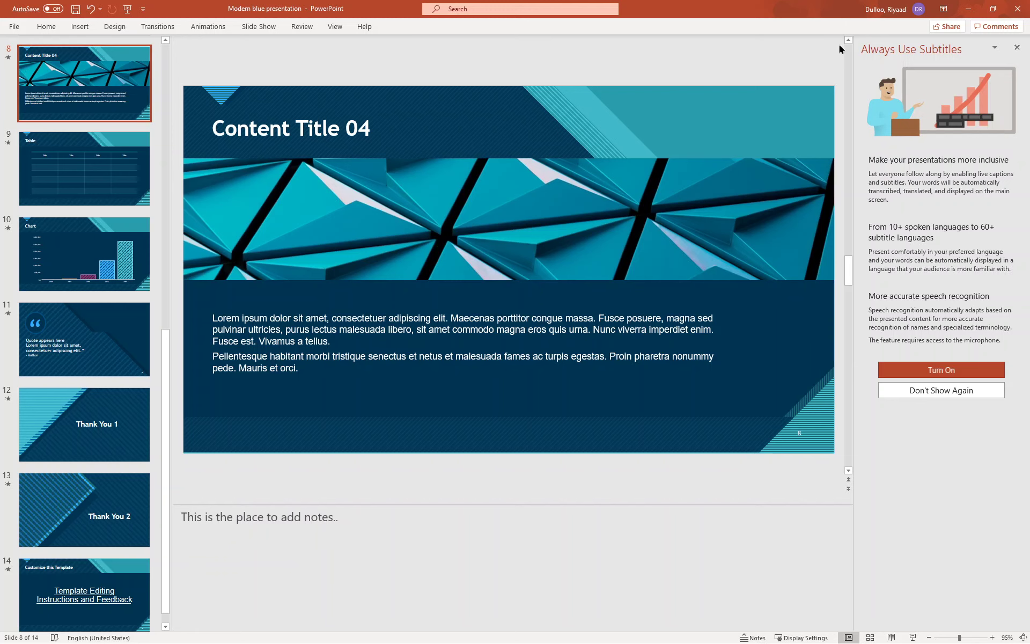
# Minimize PowerPoint and scroll the workbook from section 4.4 to page 76's 3 slides handout example
pyautogui.click(973, 8)
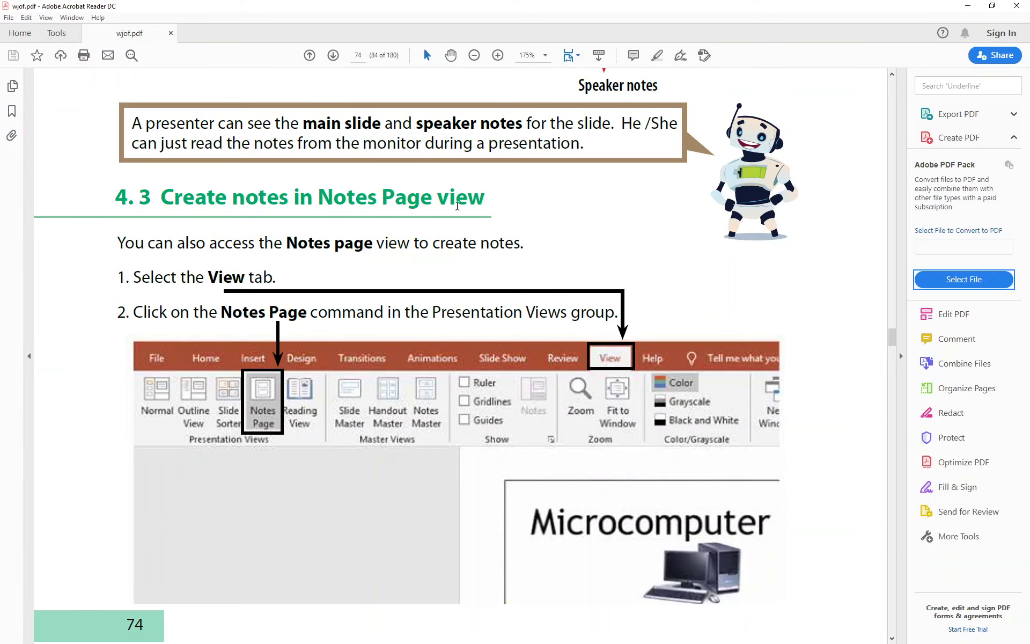
pyautogui.scroll(-5, 224, 368)
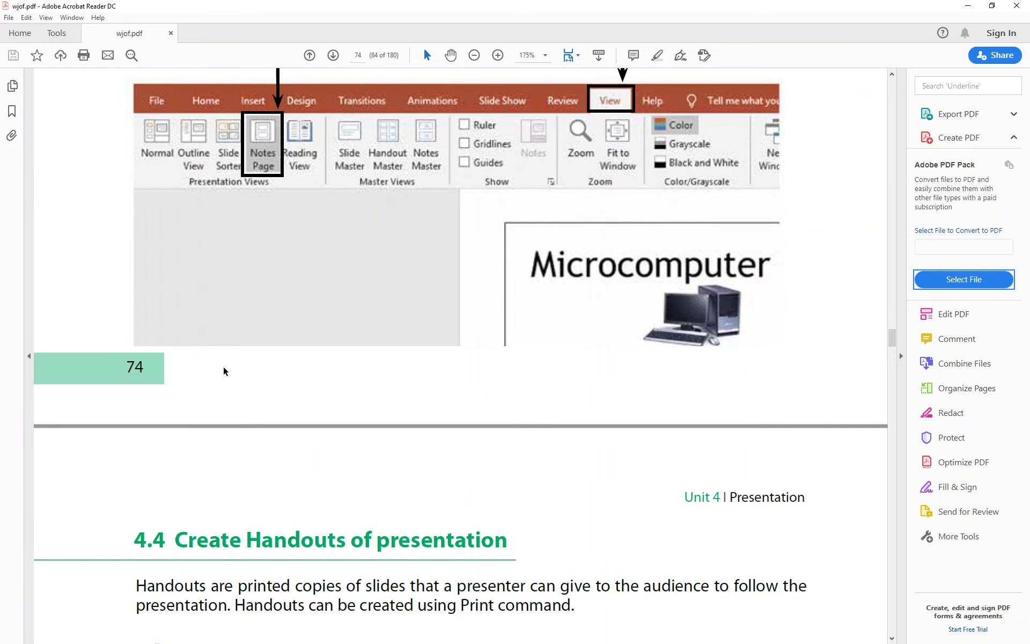
pyautogui.scroll(-3, 223, 370)
pyautogui.scroll(-2, 223, 367)
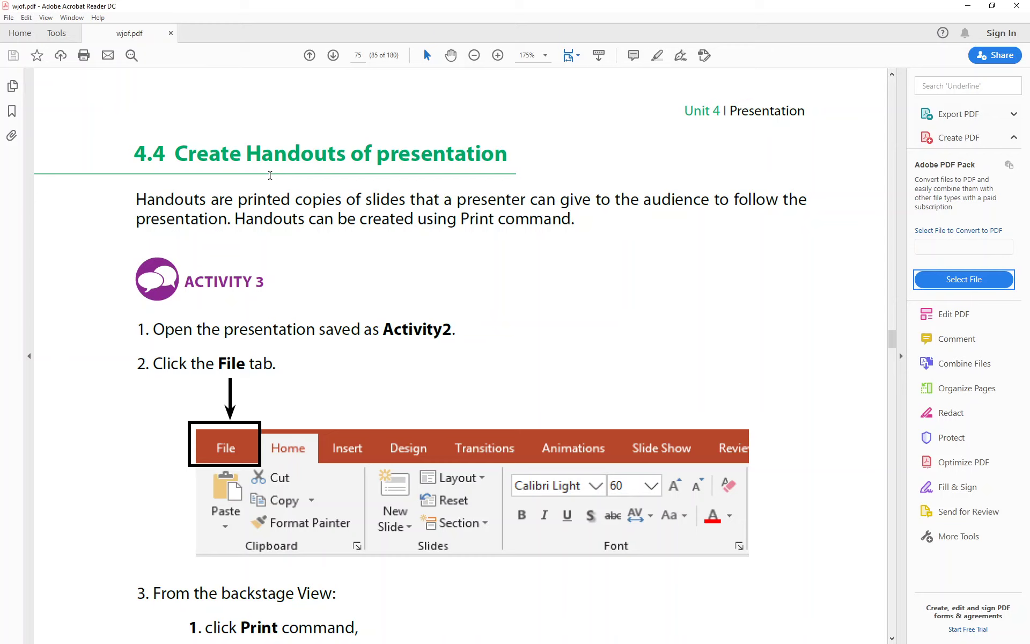
pyautogui.scroll(-8, 558, 212)
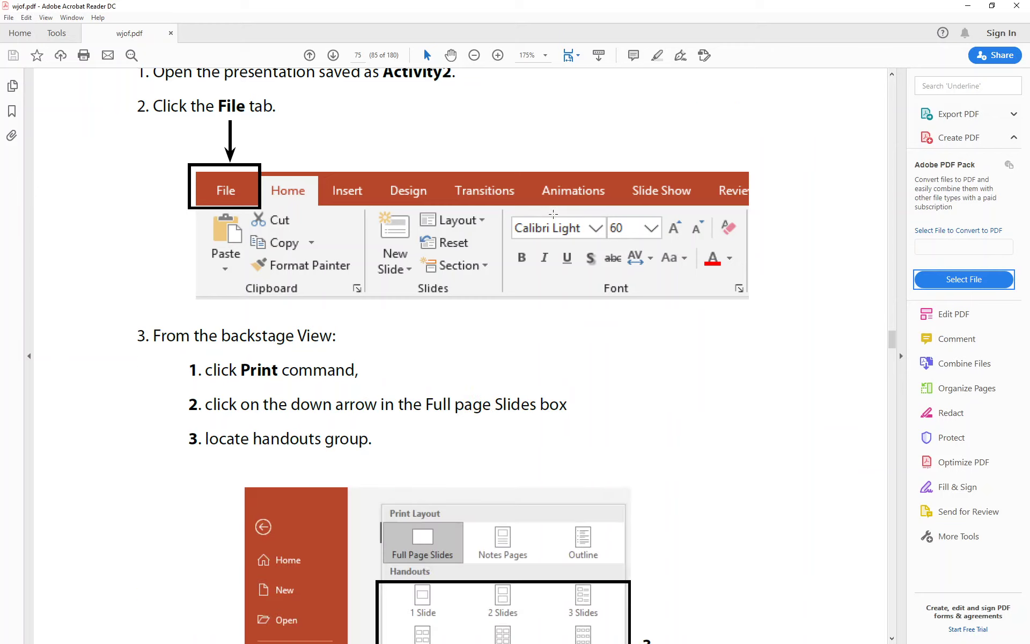
pyautogui.scroll(-2, 554, 214)
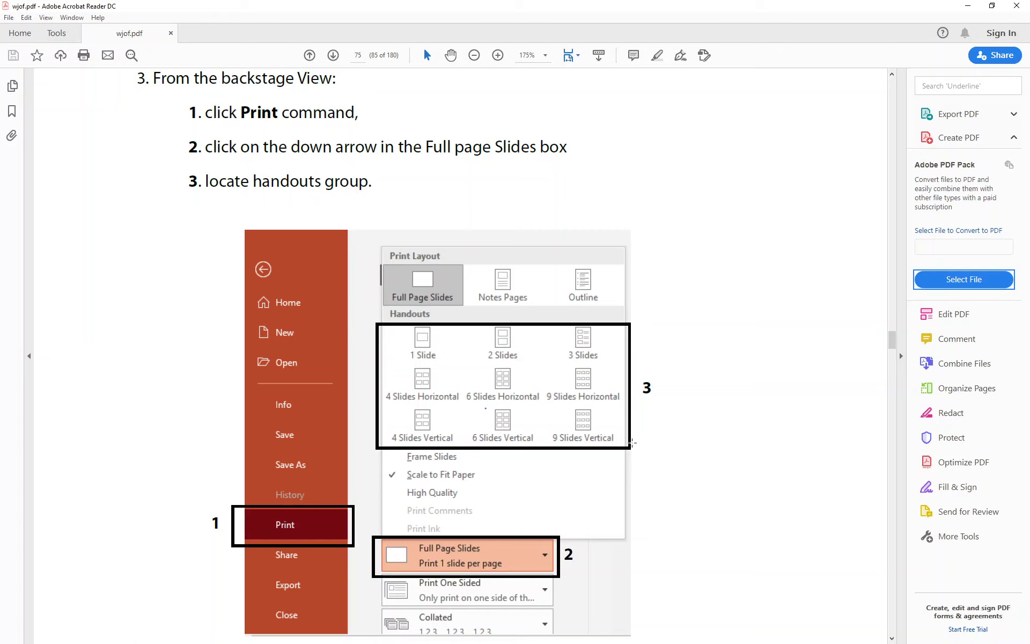
pyautogui.scroll(-10, 458, 354)
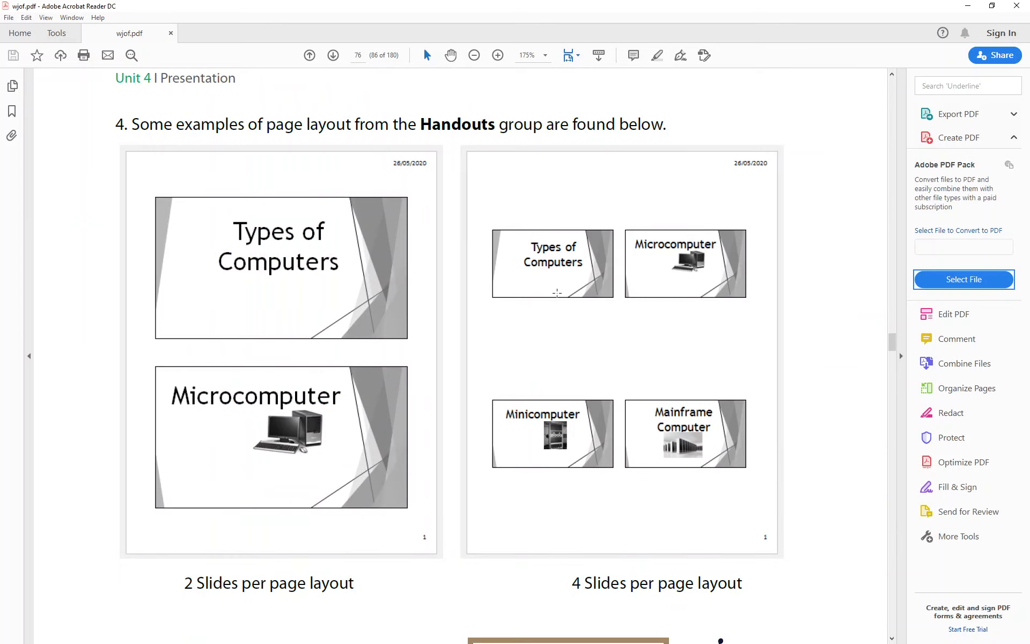
pyautogui.scroll(-15, 556, 295)
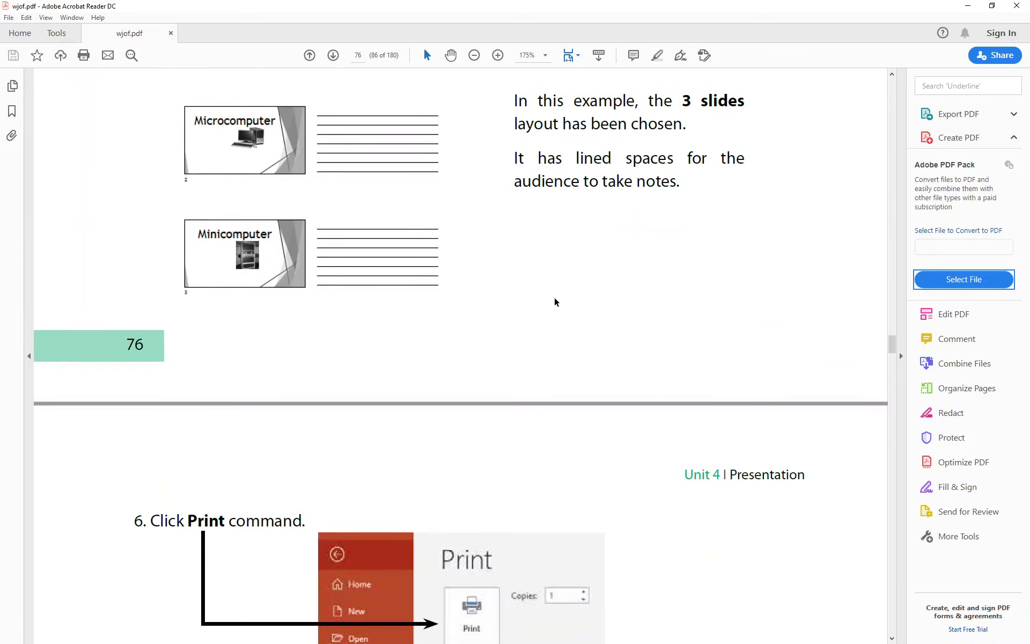
pyautogui.scroll(-4, 555, 297)
pyautogui.scroll(7, 555, 297)
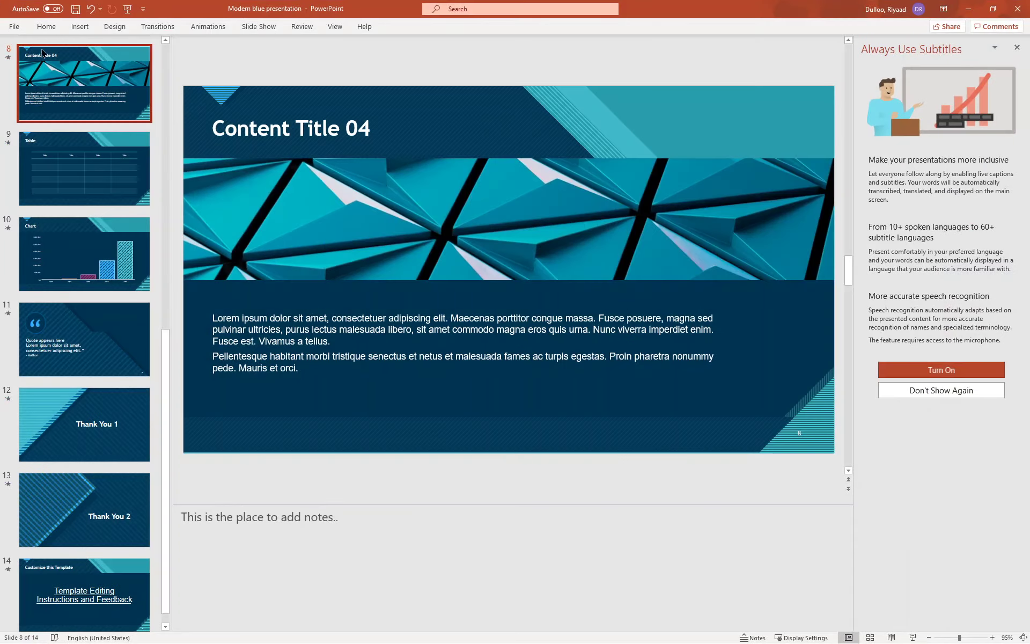
# Open the Print preview and try the 1 Slide and 3 Slides handout layouts
pyautogui.click(13, 27)
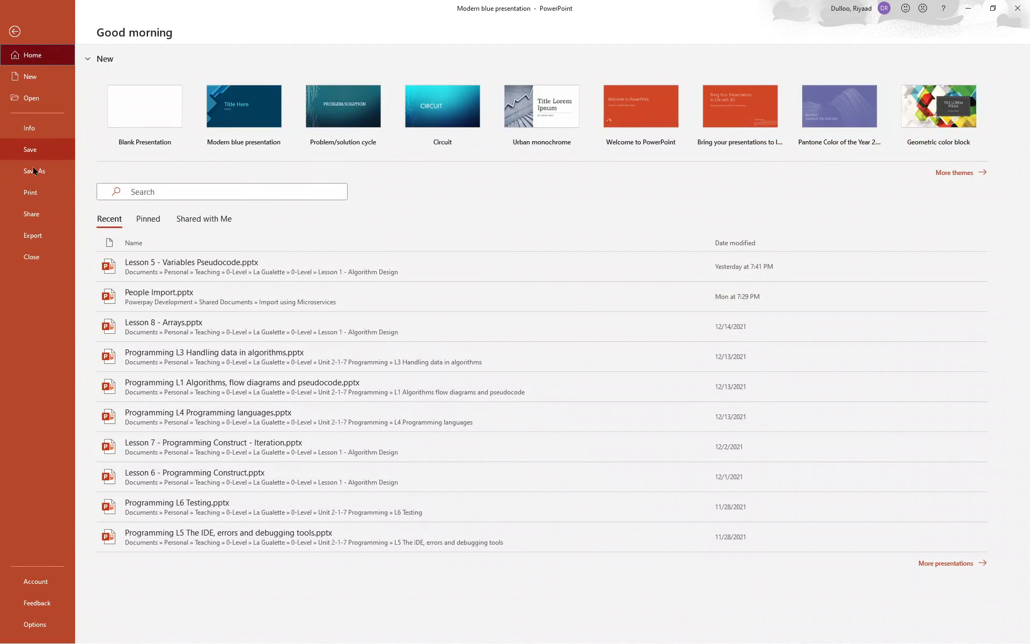
pyautogui.click(38, 203)
pyautogui.click(38, 203)
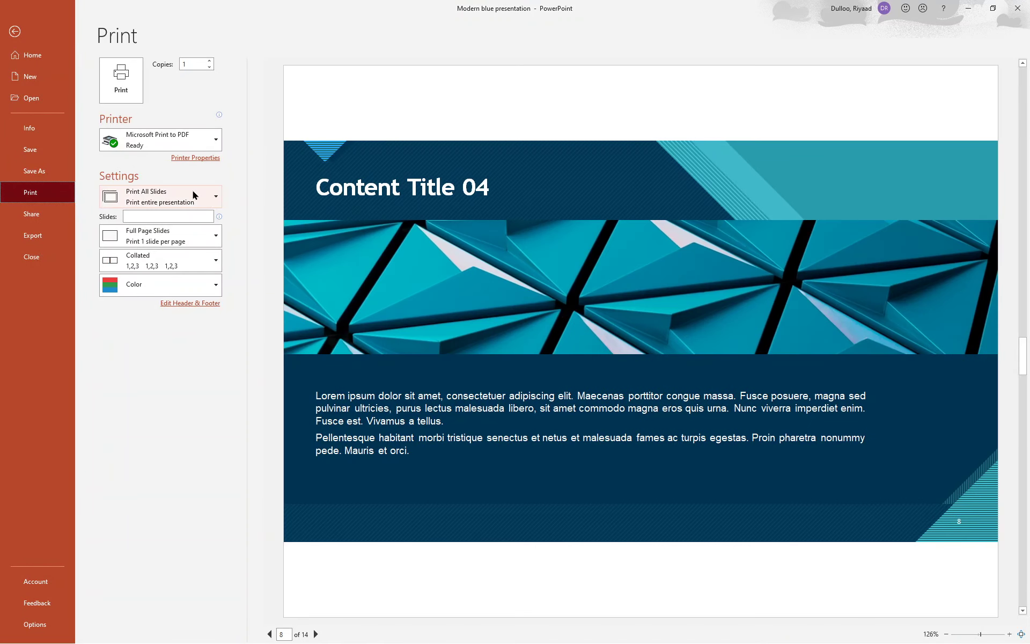
pyautogui.click(208, 235)
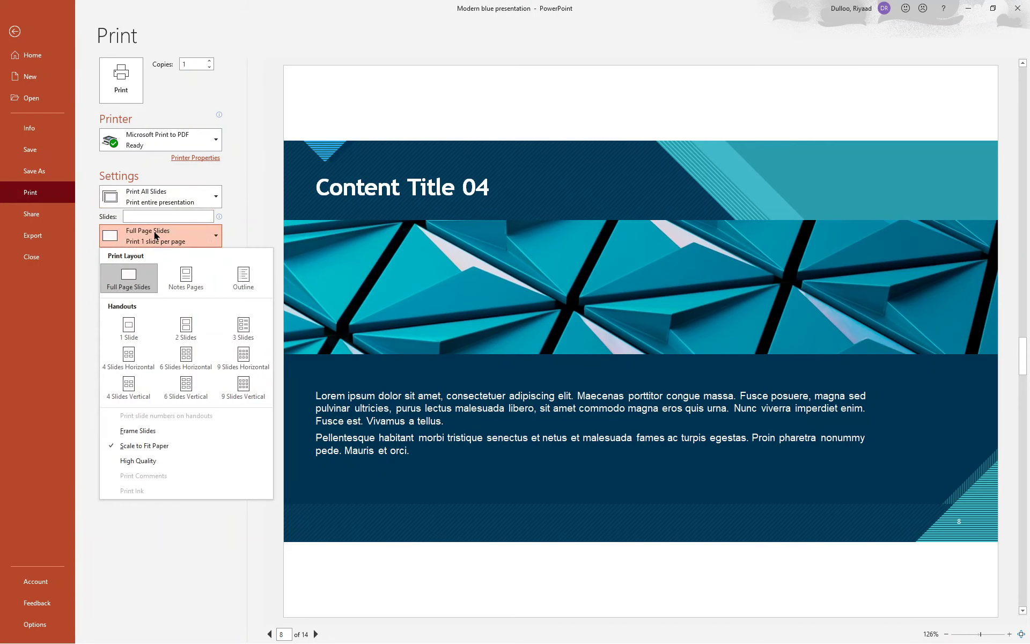
pyautogui.click(133, 328)
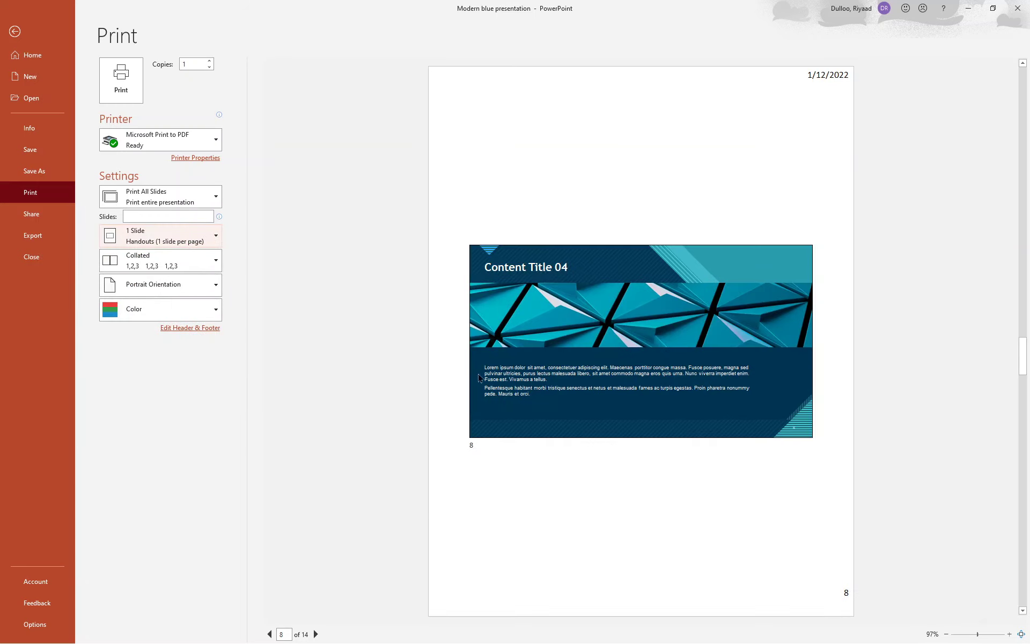
pyautogui.click(208, 242)
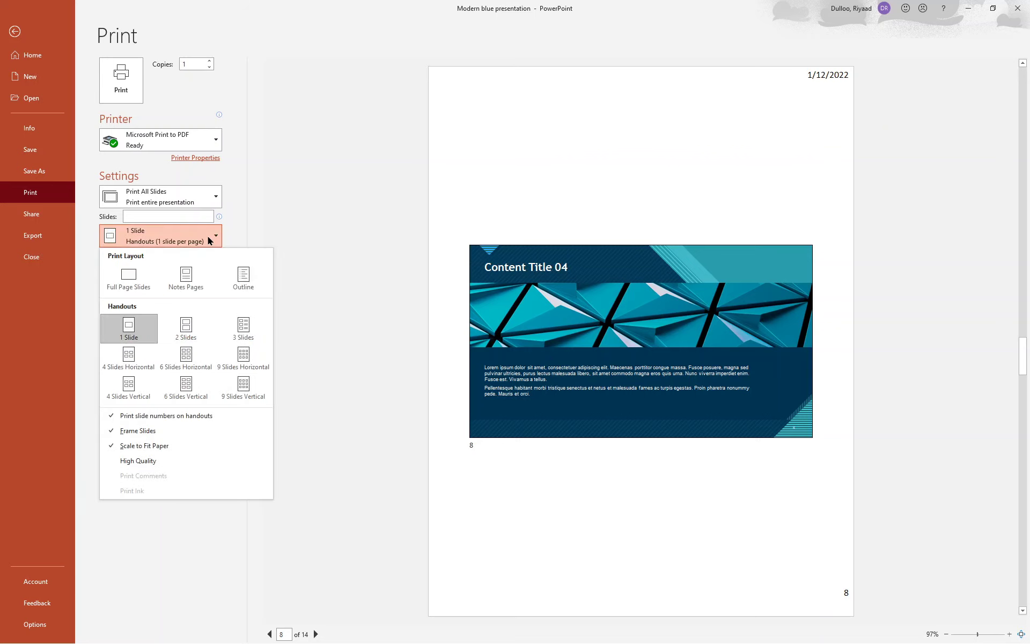
pyautogui.click(240, 328)
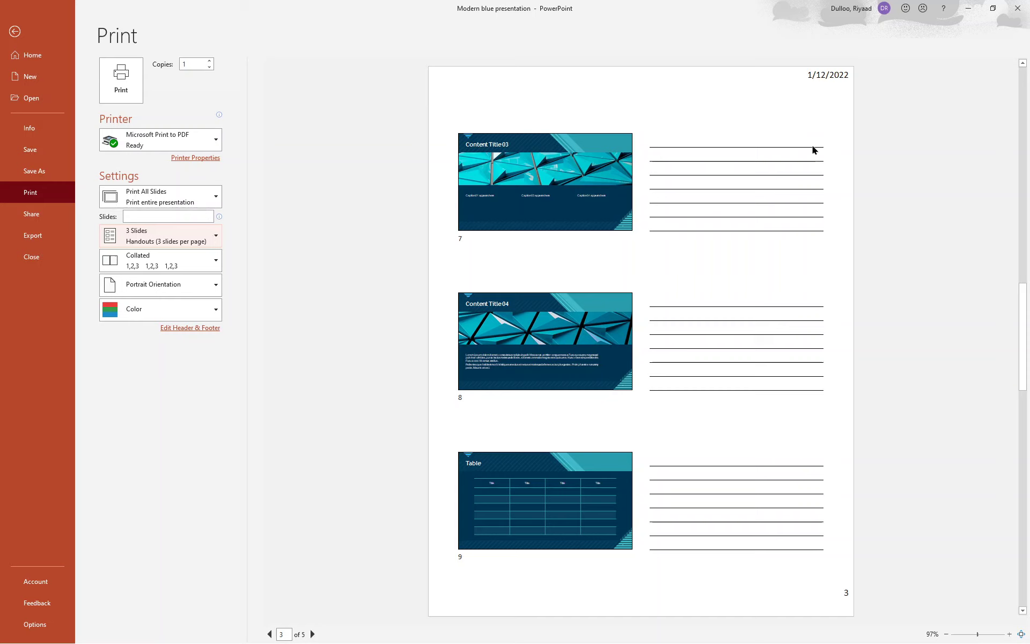
# Preview 4 Slides Horizontal and 6 Slides handout layouts, then settle back on 3 Slides
pyautogui.click(211, 234)
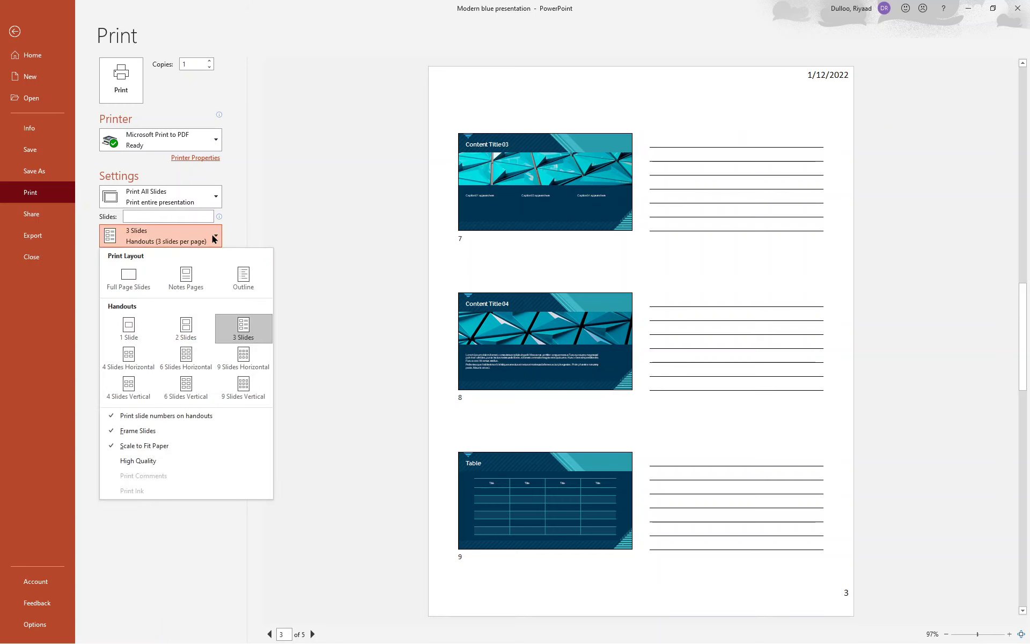
pyautogui.click(143, 362)
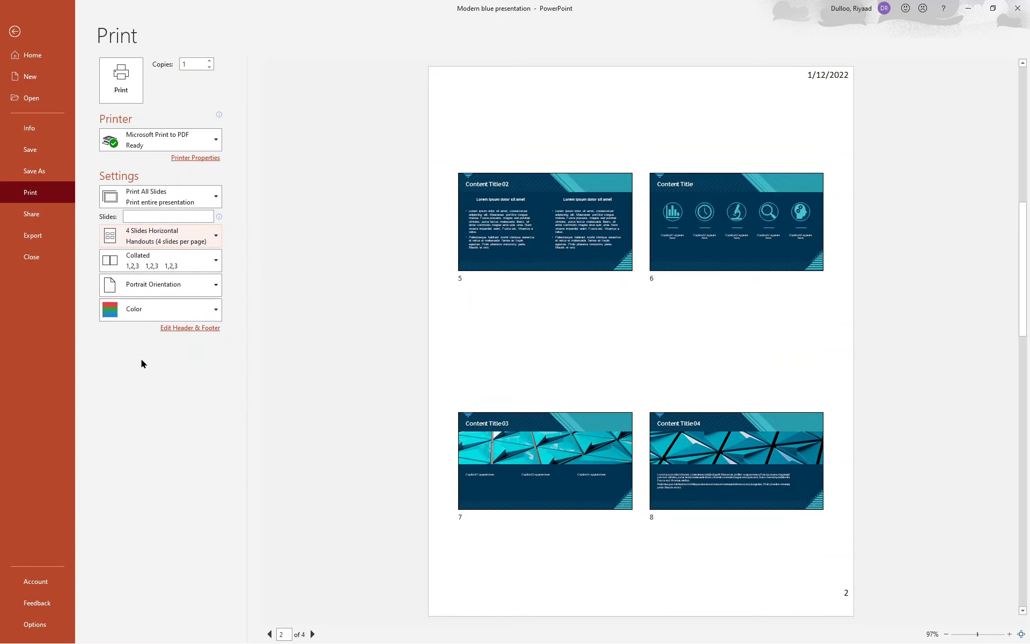
pyautogui.click(209, 236)
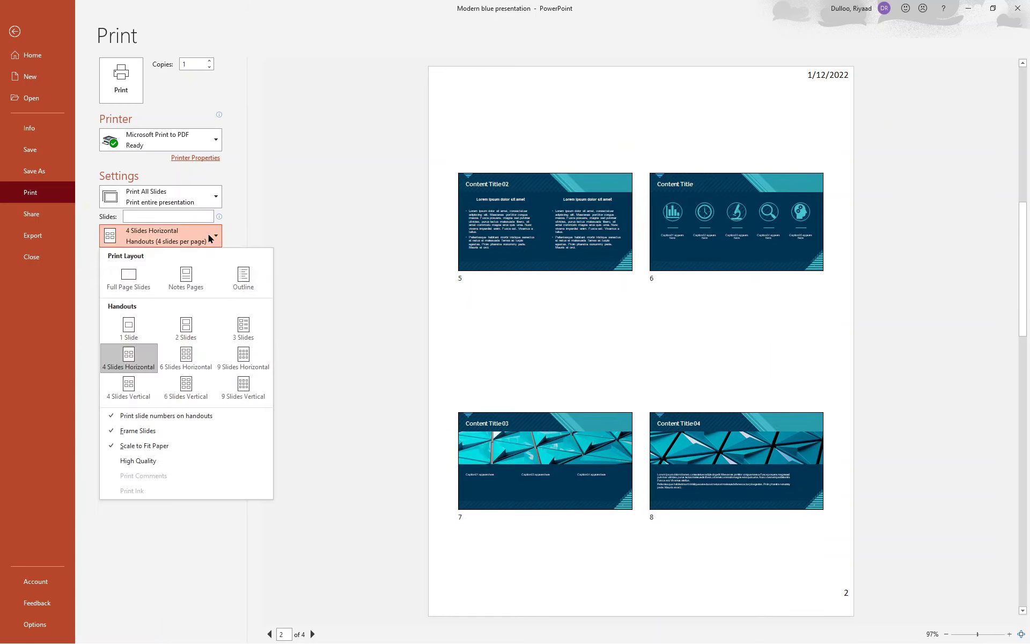
pyautogui.press('Escape')
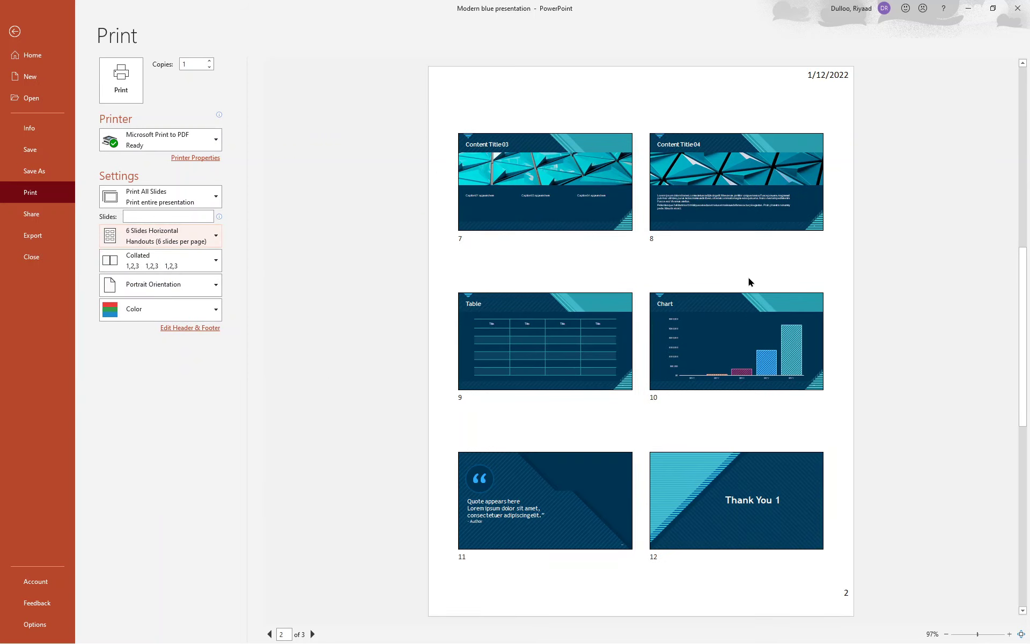
pyautogui.click(217, 238)
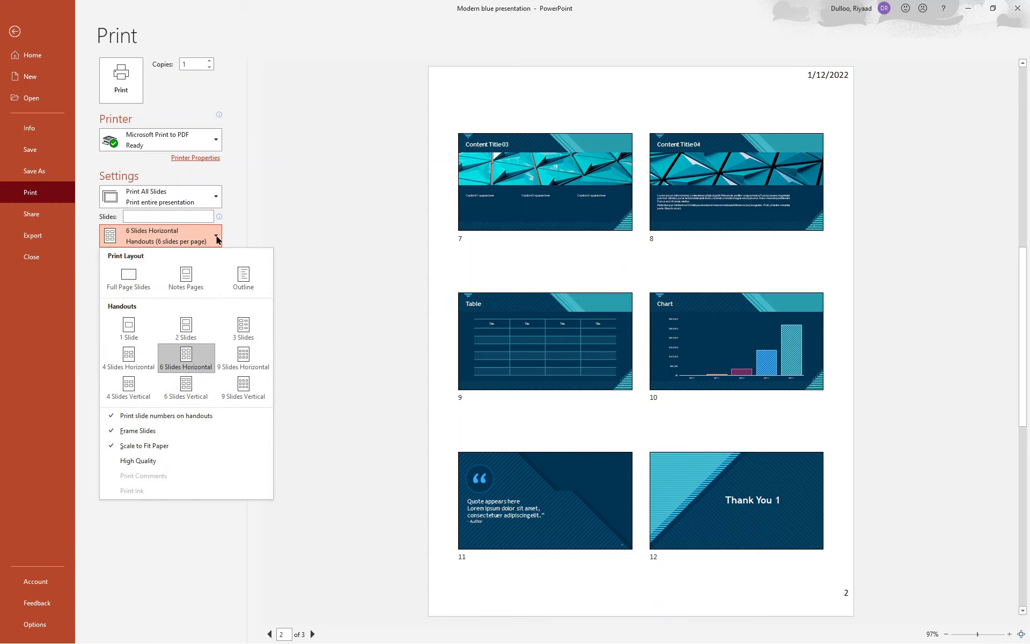
pyautogui.click(186, 385)
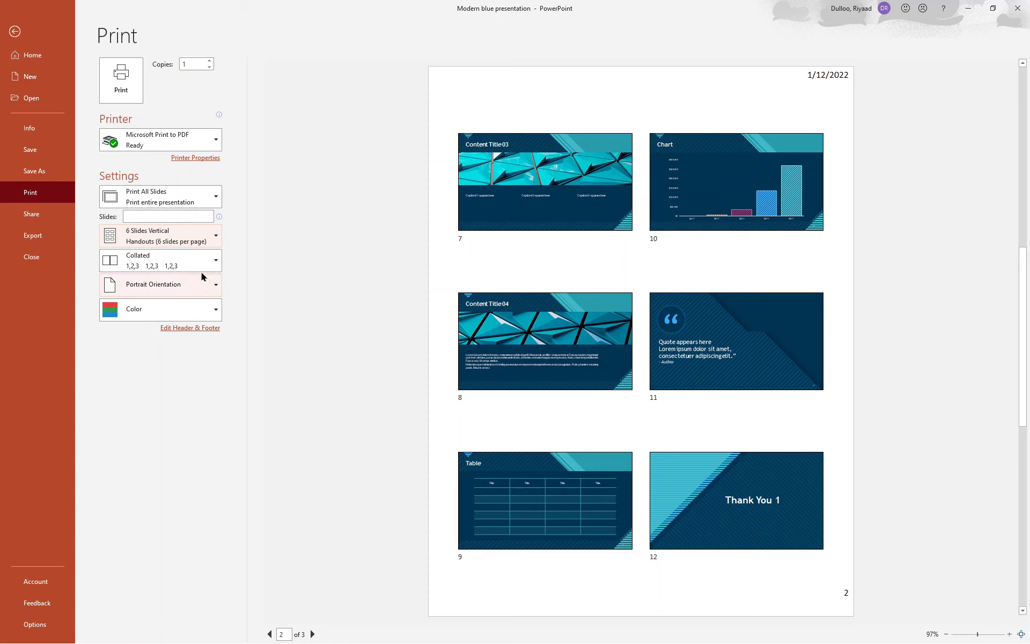
pyautogui.click(214, 242)
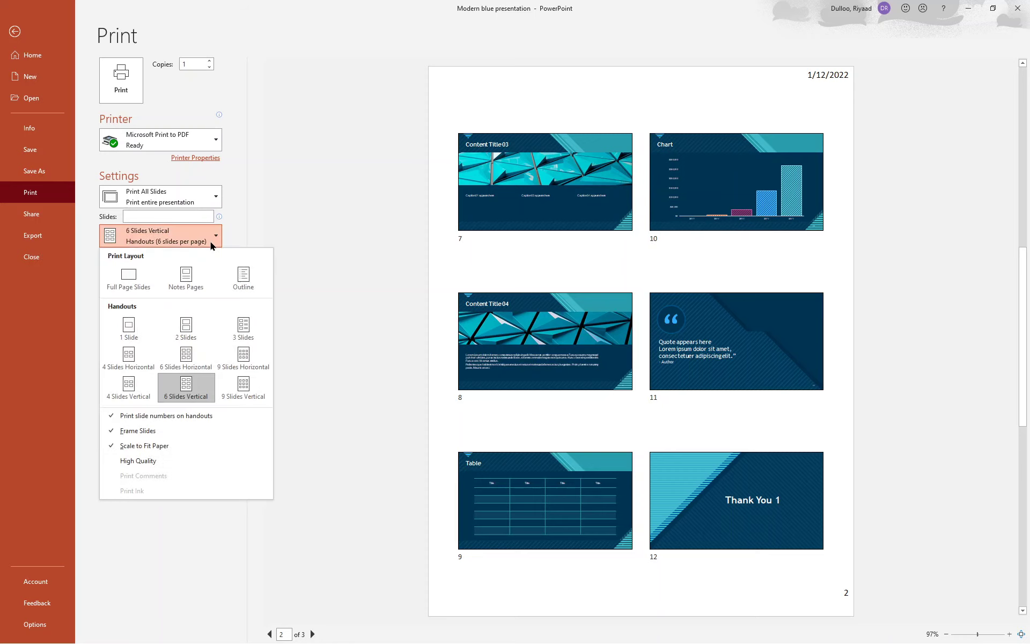
pyautogui.click(242, 329)
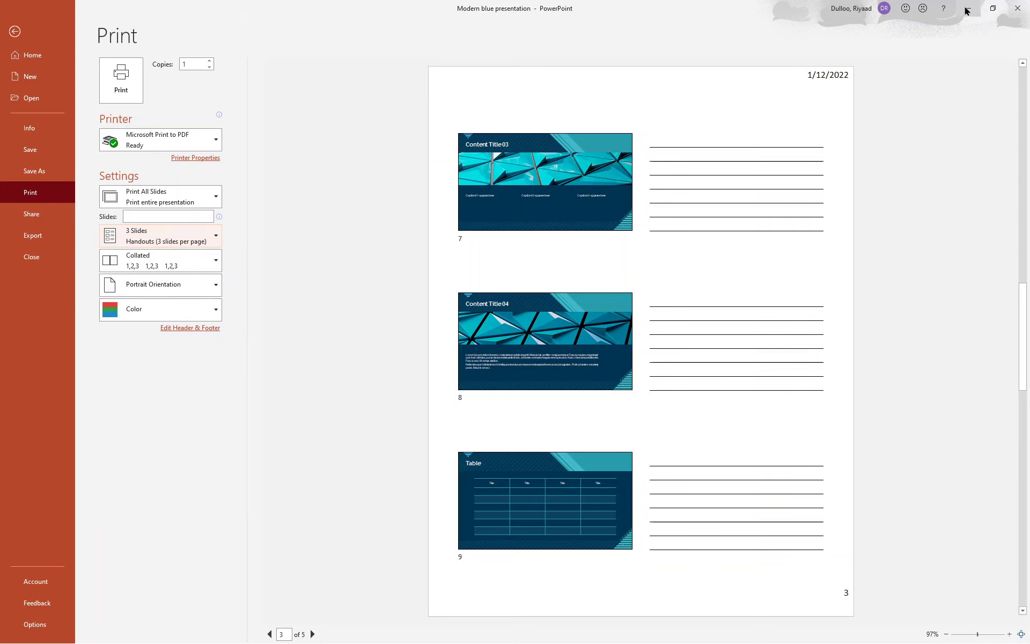
# Leave and reopen the Print preview with 3 Slides handouts, then minimize PowerPoint
pyautogui.click(13, 32)
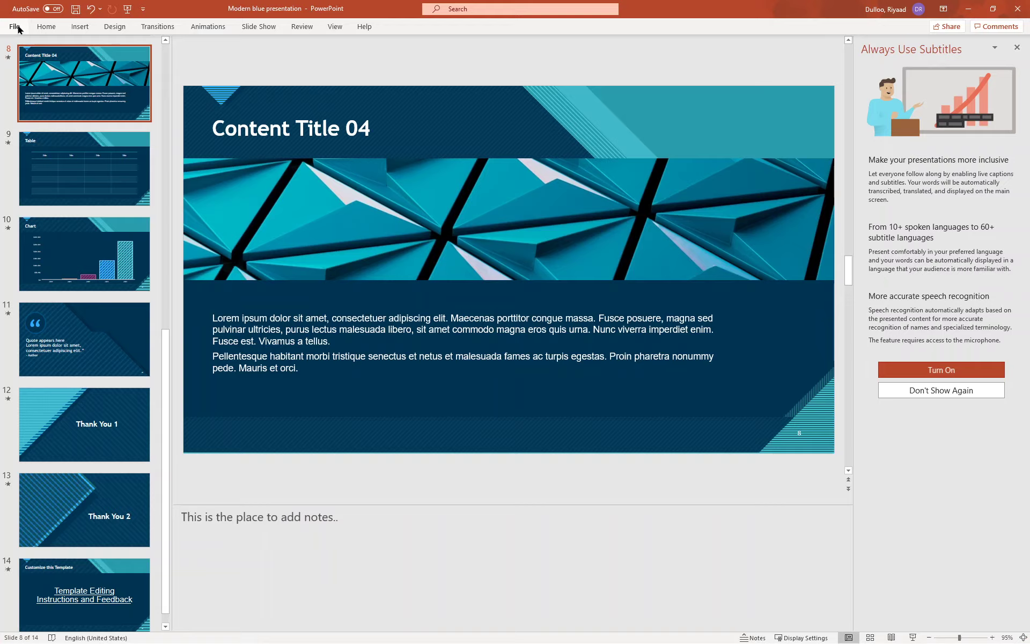
pyautogui.click(18, 27)
pyautogui.click(32, 191)
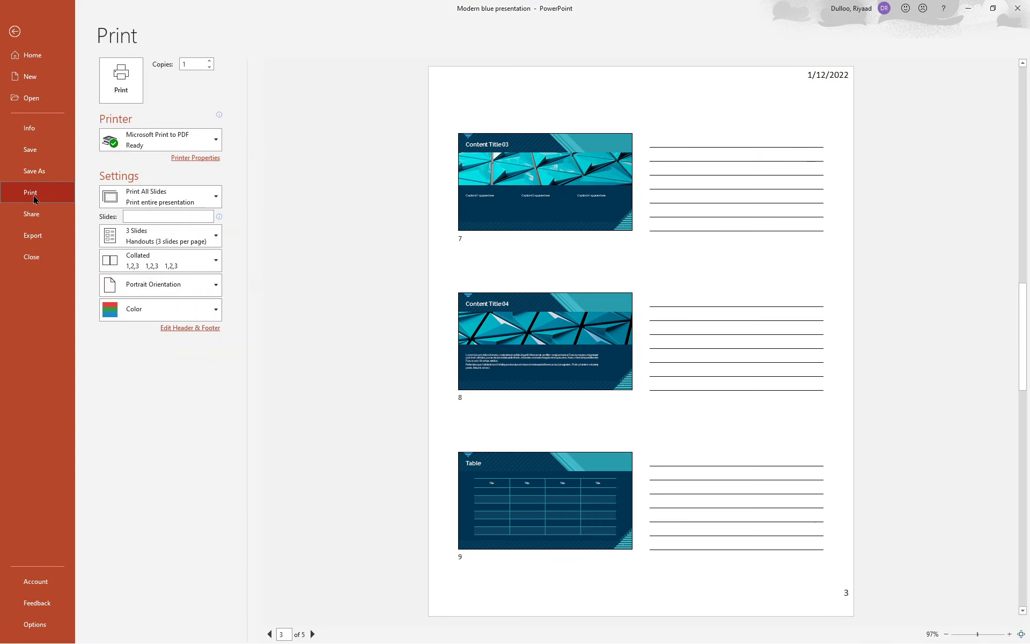
pyautogui.click(208, 235)
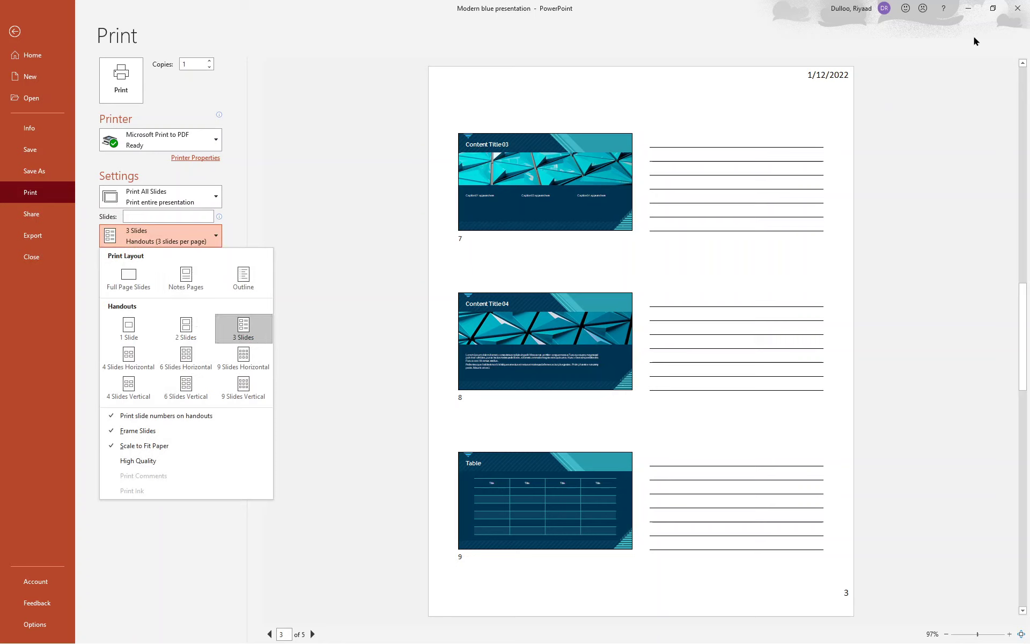
pyautogui.click(969, 11)
pyautogui.click(969, 10)
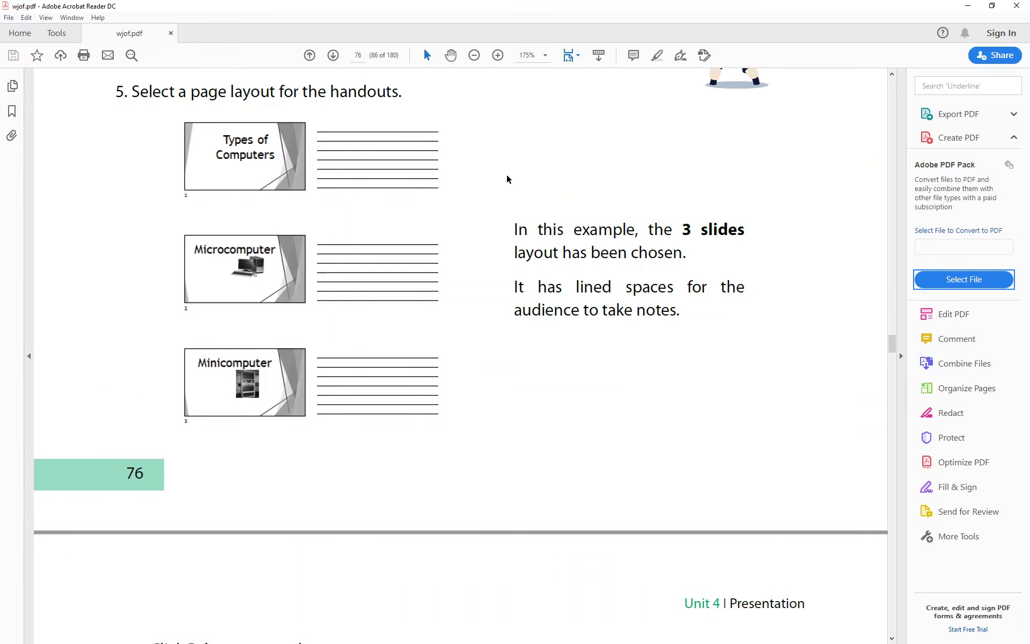
# Scroll the workbook to page 78's Print Layouts list and Types of print layouts table
pyautogui.scroll(-12, 509, 179)
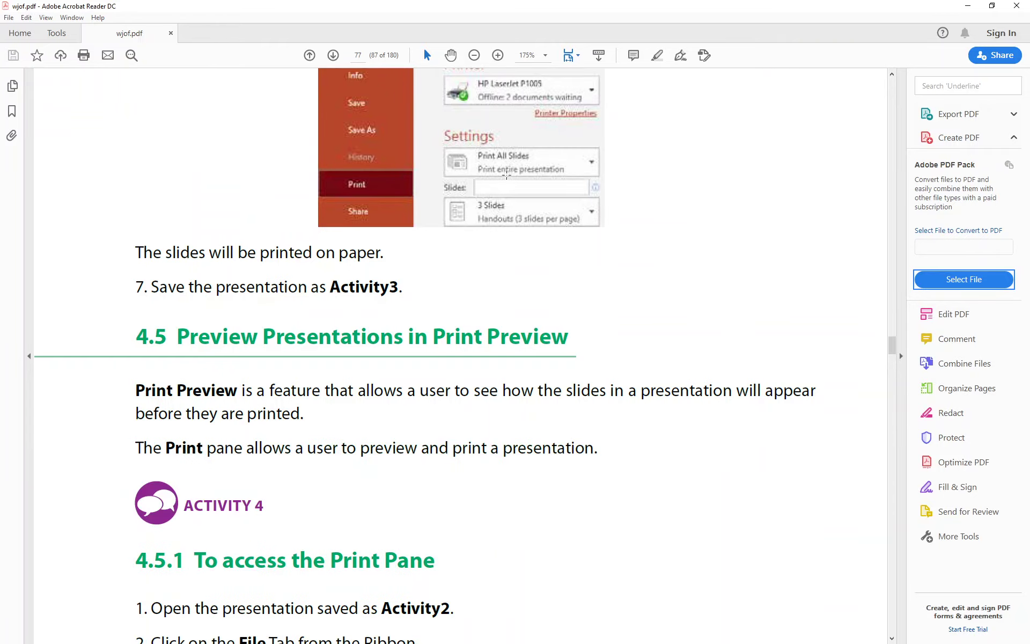
pyautogui.scroll(-3, 507, 176)
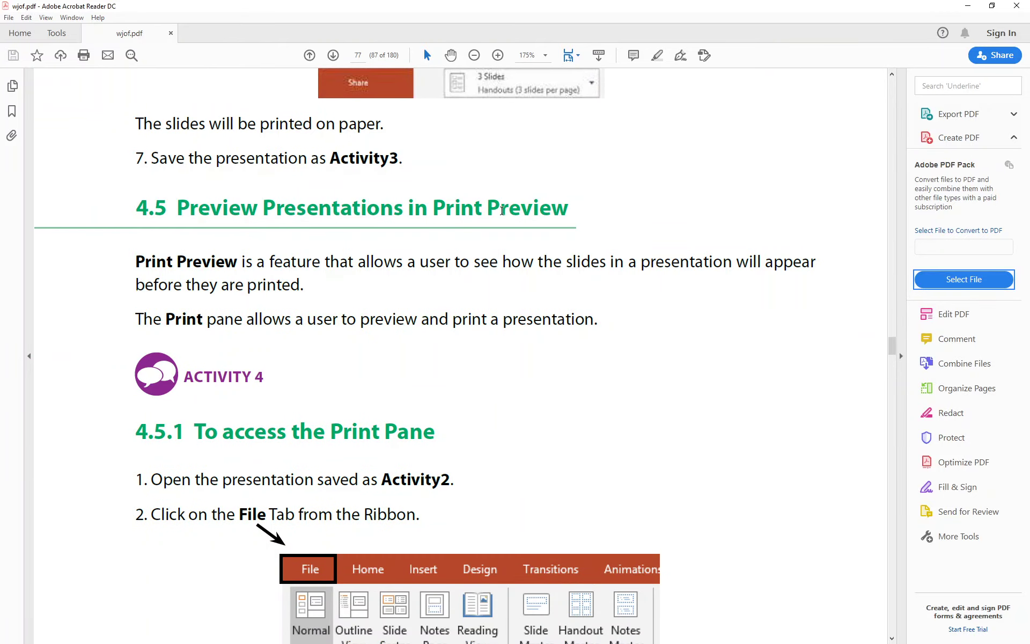
pyautogui.scroll(-2, 412, 285)
pyautogui.scroll(-1, 411, 285)
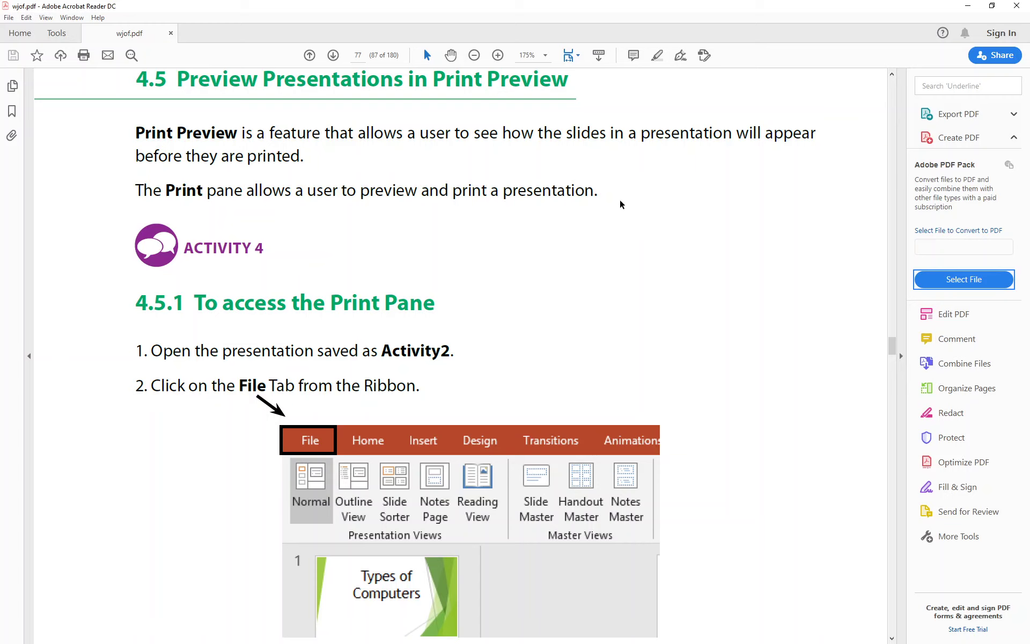
pyautogui.scroll(-5, 617, 204)
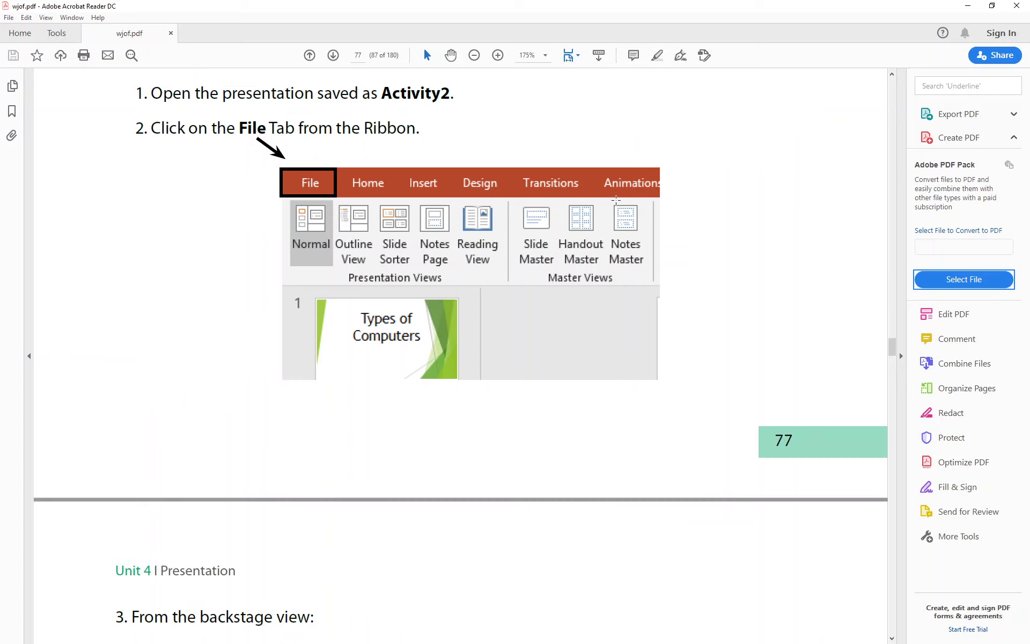
pyautogui.scroll(-6, 617, 204)
pyautogui.scroll(-3, 617, 204)
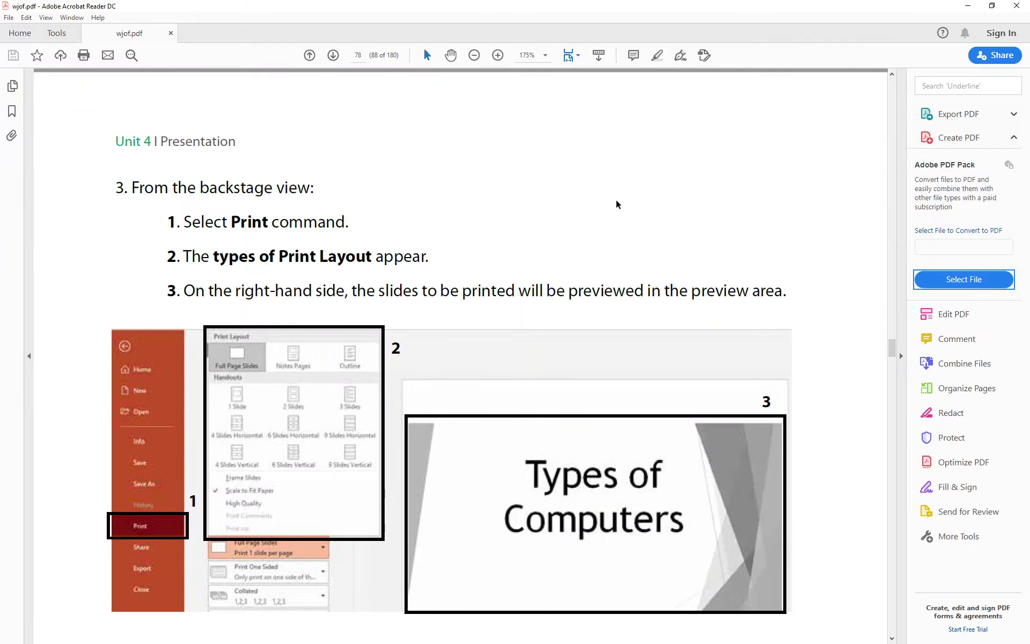
pyautogui.scroll(-1, 616, 204)
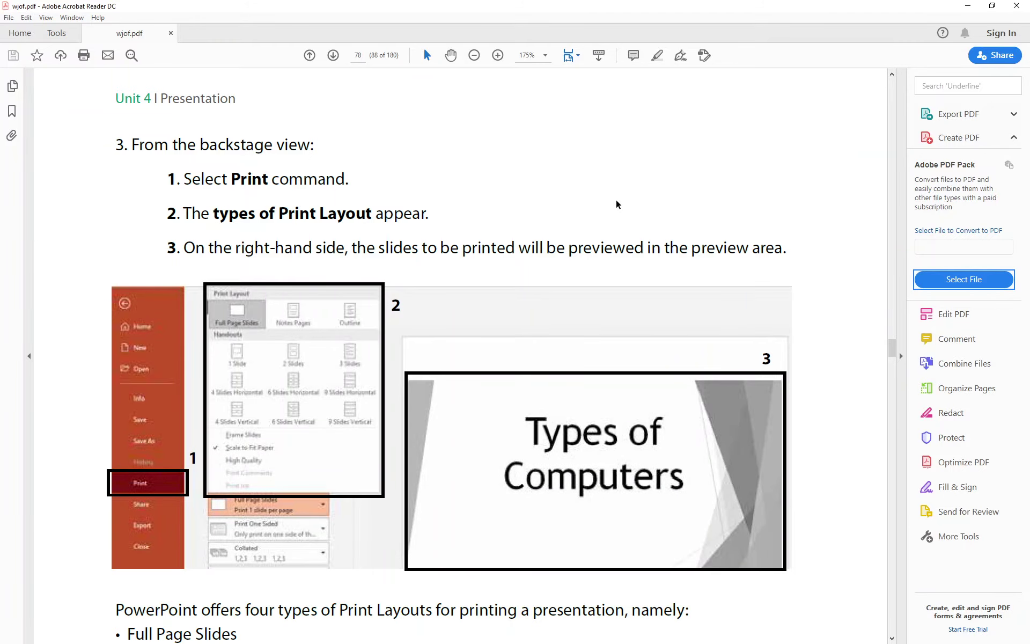
pyautogui.scroll(-3, 616, 204)
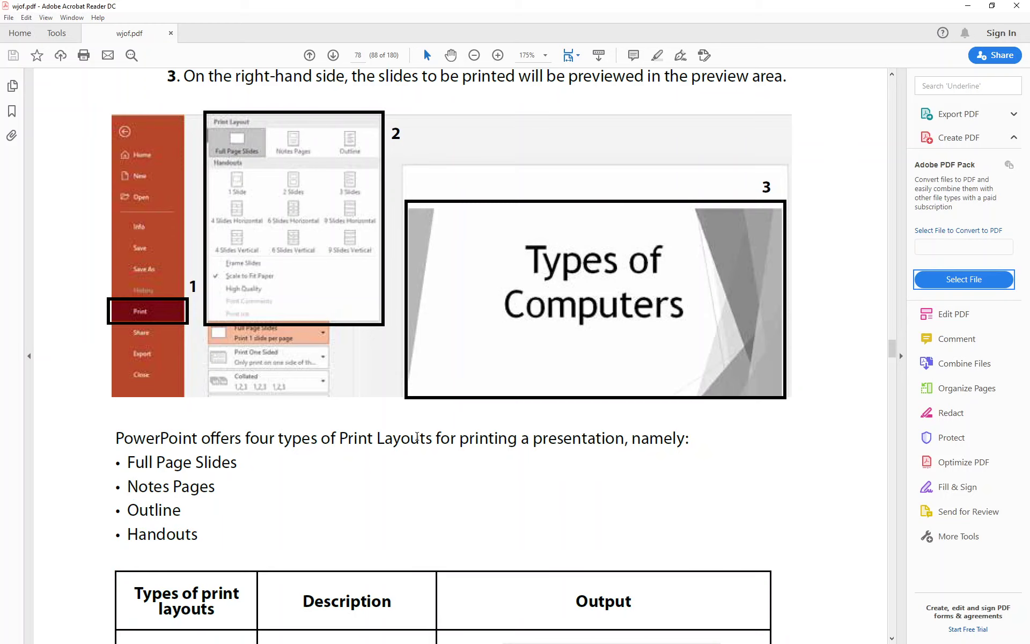
pyautogui.scroll(-2, 509, 441)
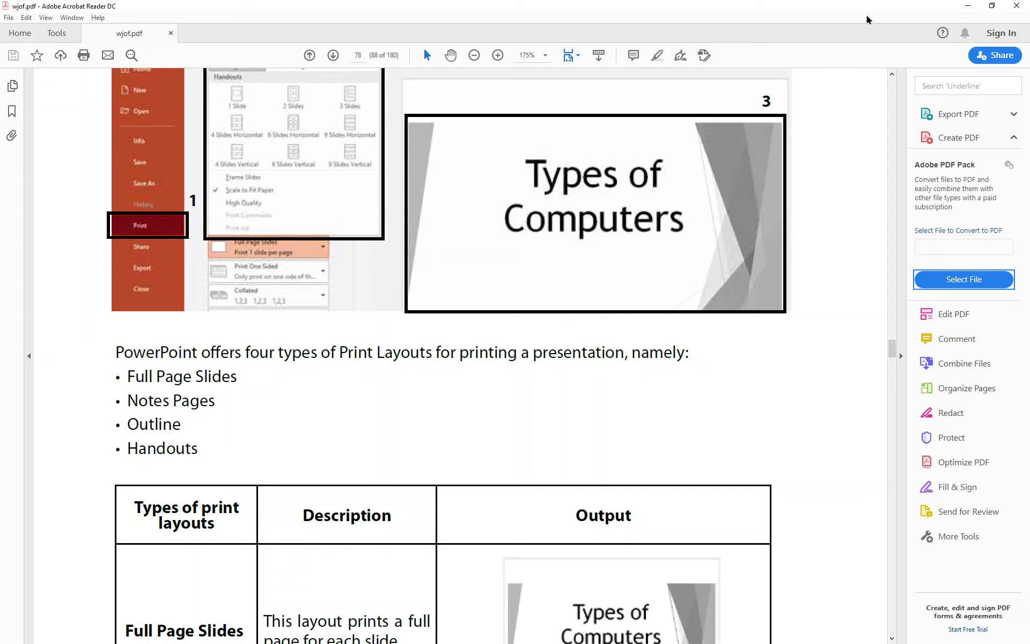
pyautogui.hotkey('alt', 'Tab')
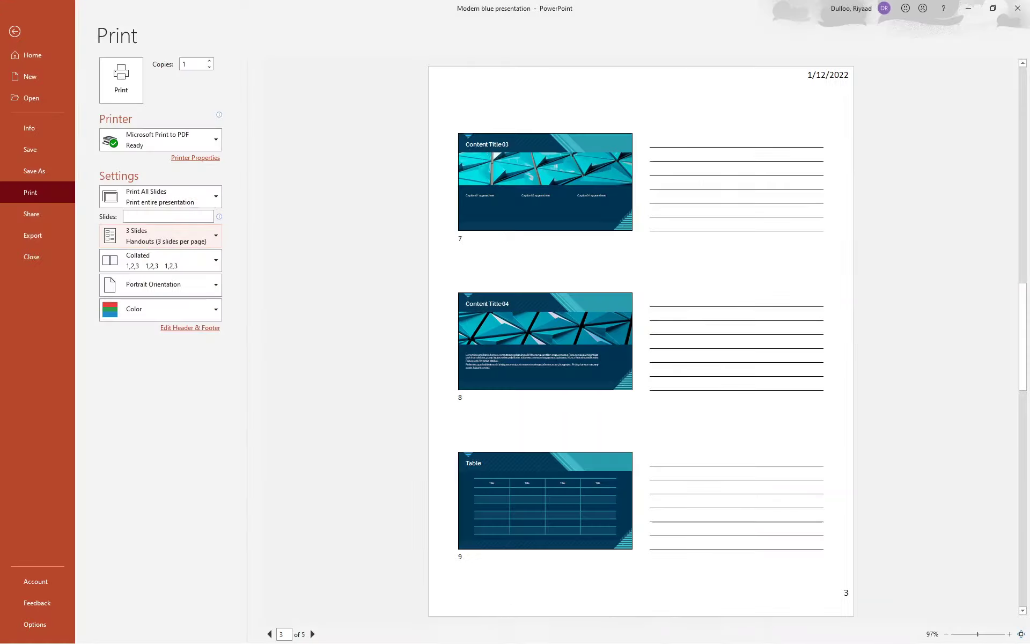
pyautogui.click(15, 31)
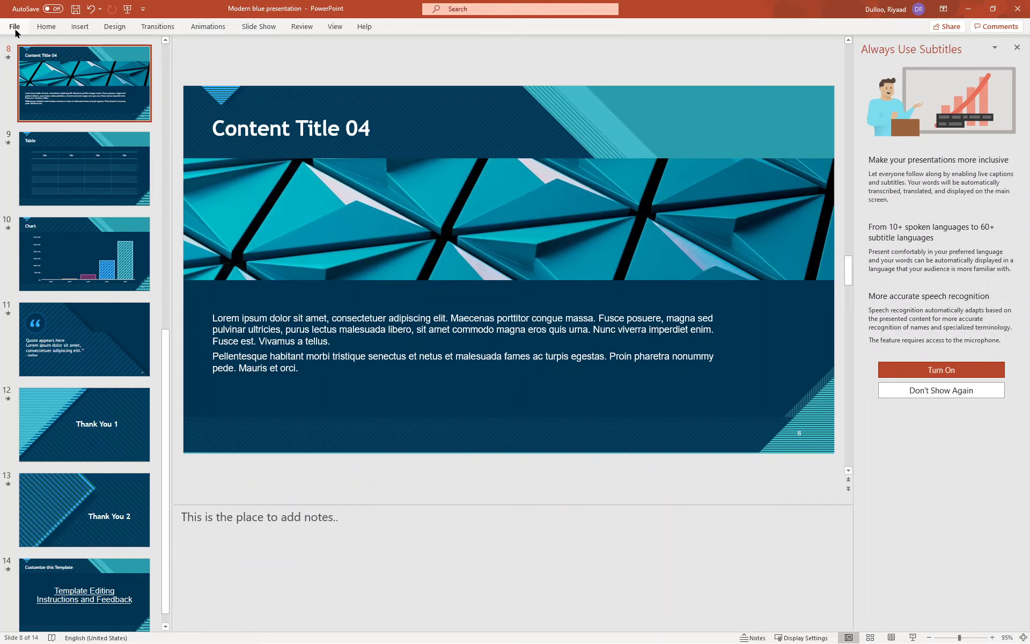
pyautogui.click(19, 29)
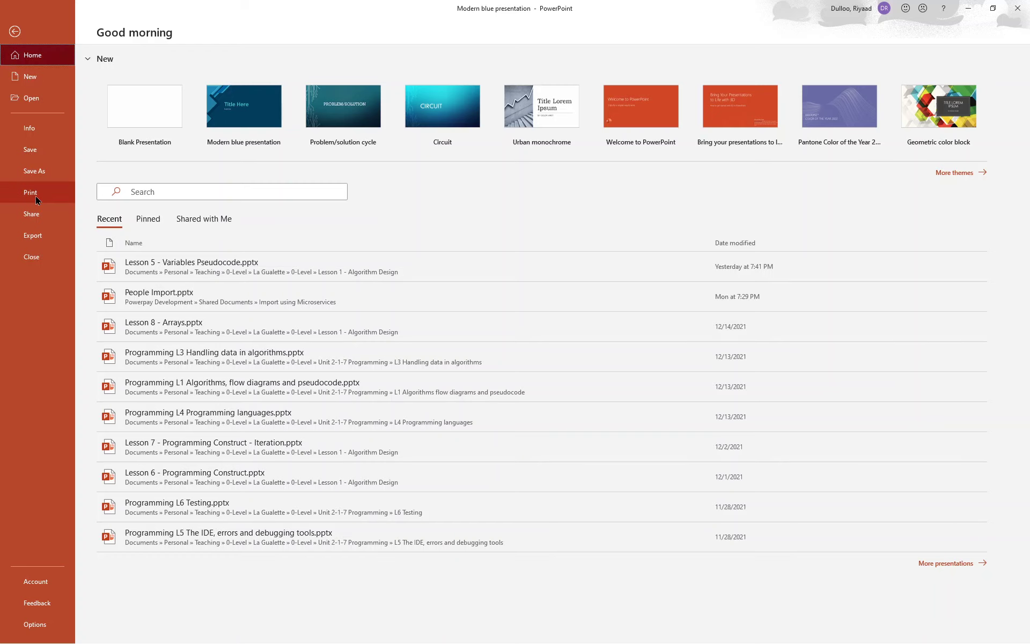
pyautogui.click(36, 197)
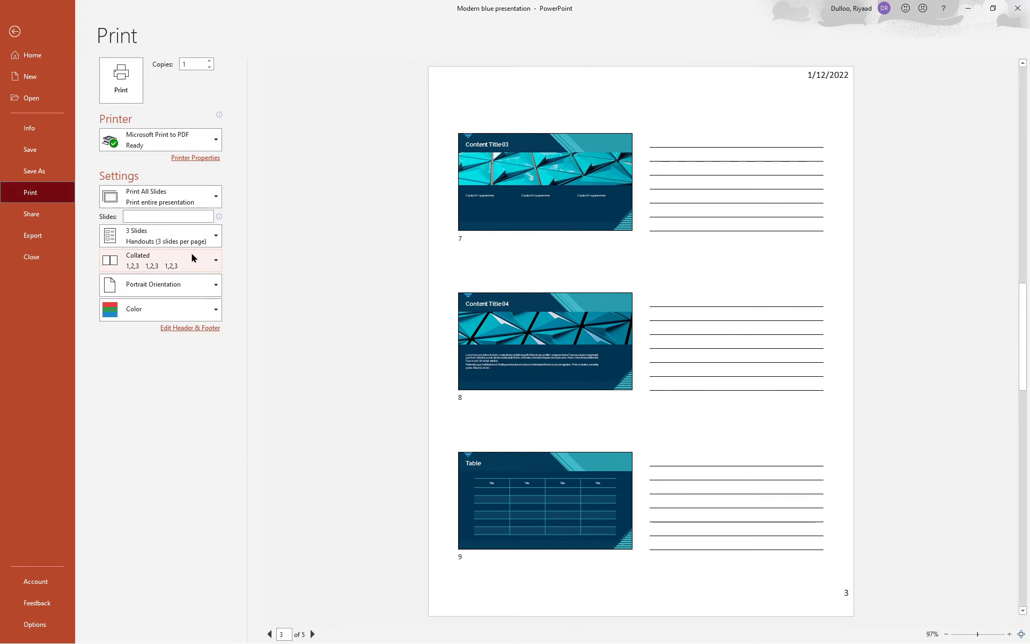
pyautogui.click(209, 242)
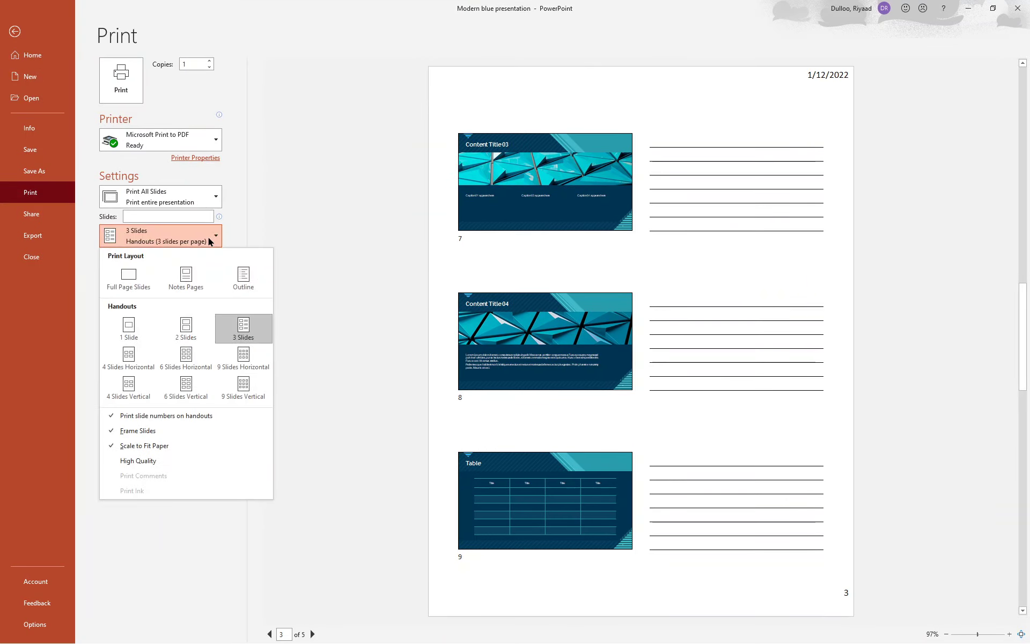
# Preview the deck as Full Page Slides, then Notes Pages, then Outline
pyautogui.click(127, 276)
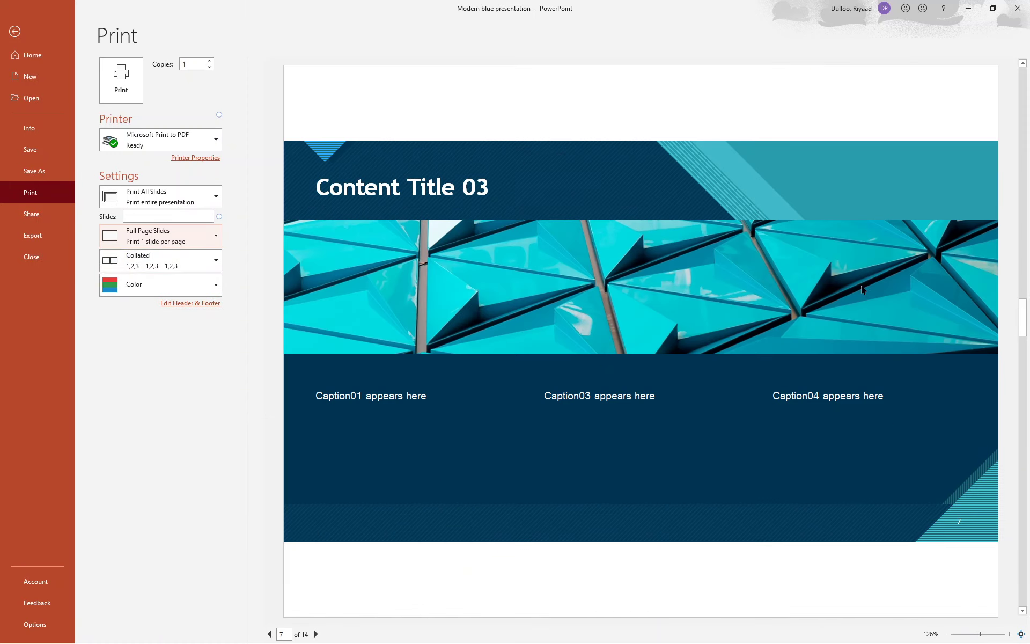
pyautogui.click(190, 238)
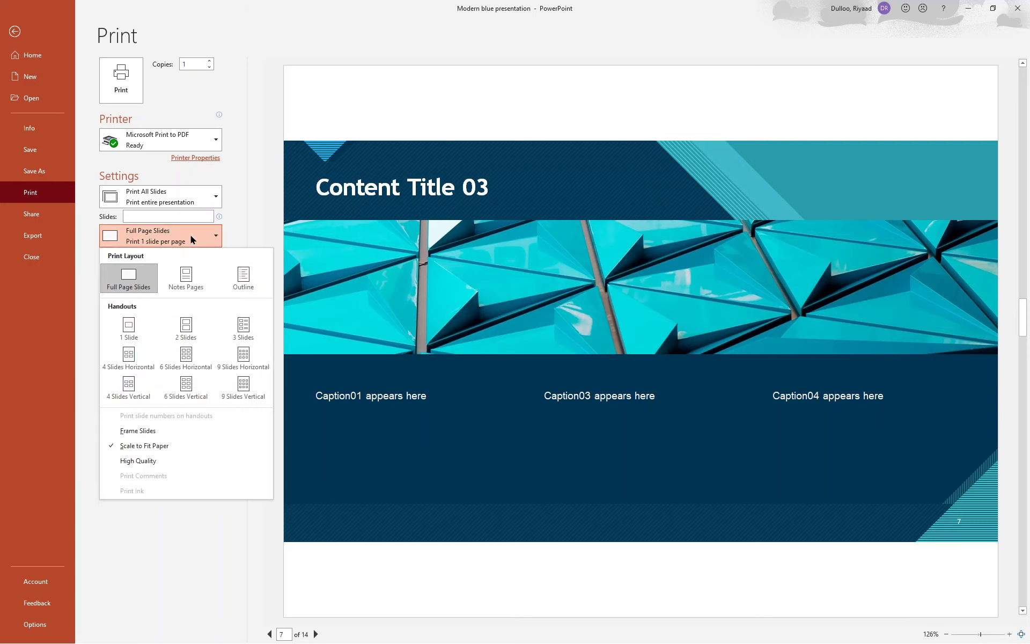
pyautogui.click(186, 279)
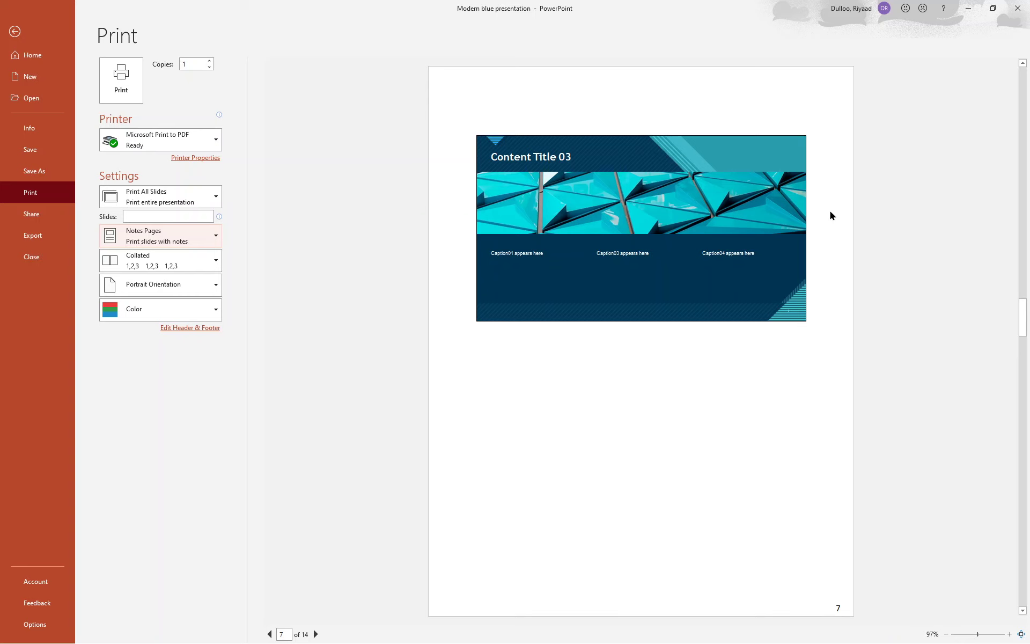
pyautogui.click(218, 241)
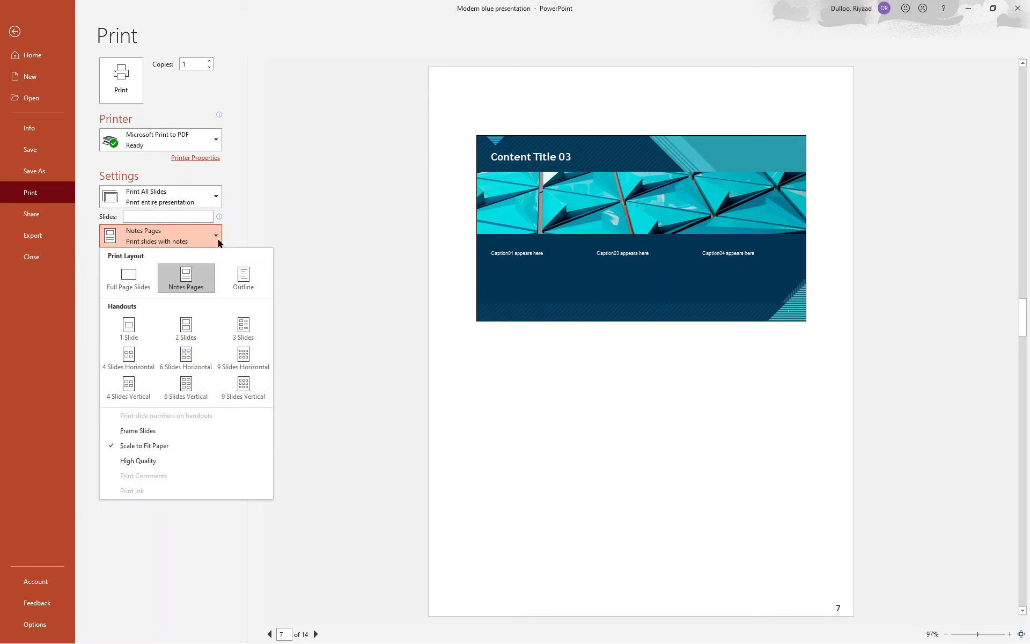
pyautogui.click(239, 274)
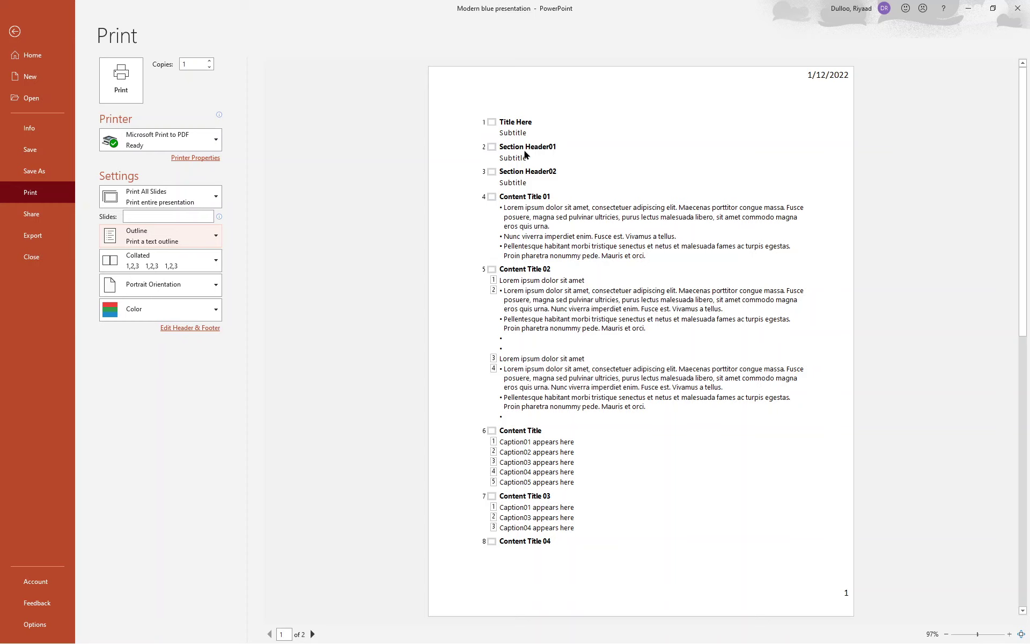
# Preview 4 and 6 Slides Horizontal handouts, return to 3 Slides, then exit to slide editing
pyautogui.click(216, 240)
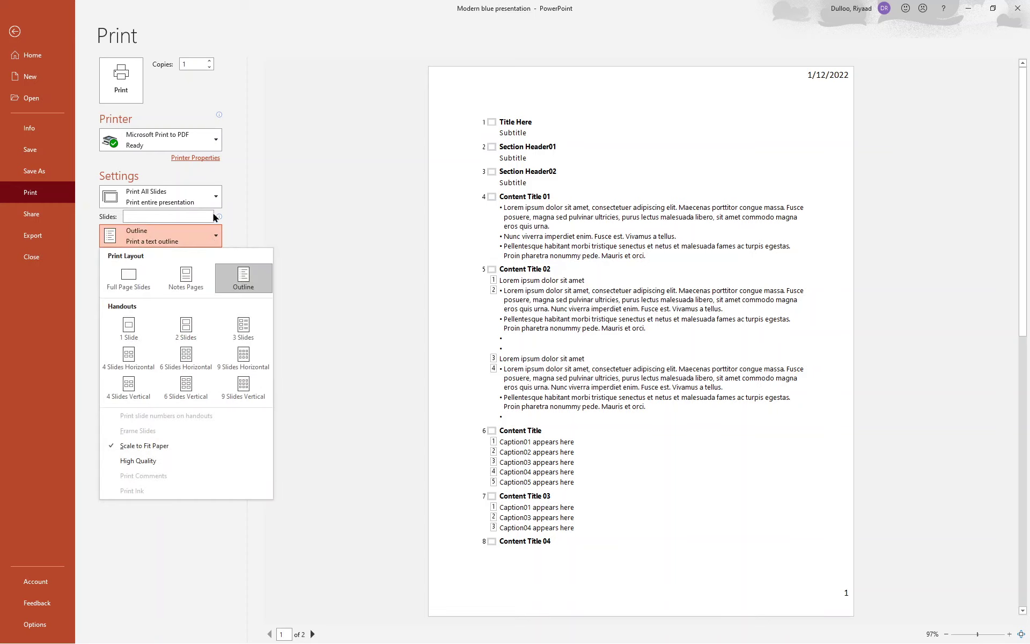
pyautogui.click(123, 357)
pyautogui.click(215, 236)
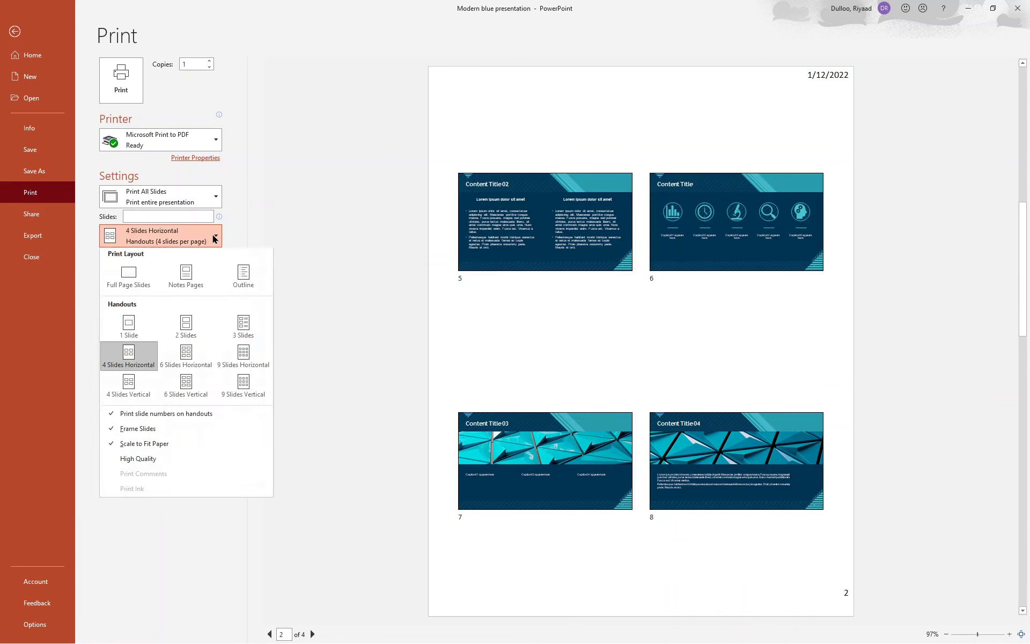
pyautogui.click(204, 348)
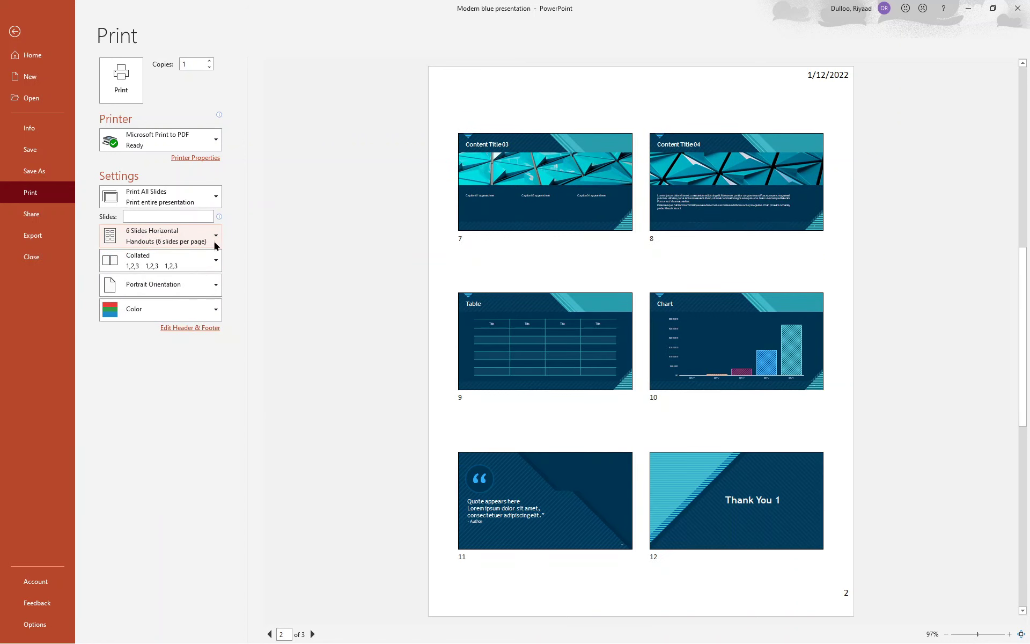
pyautogui.click(215, 239)
pyautogui.click(233, 324)
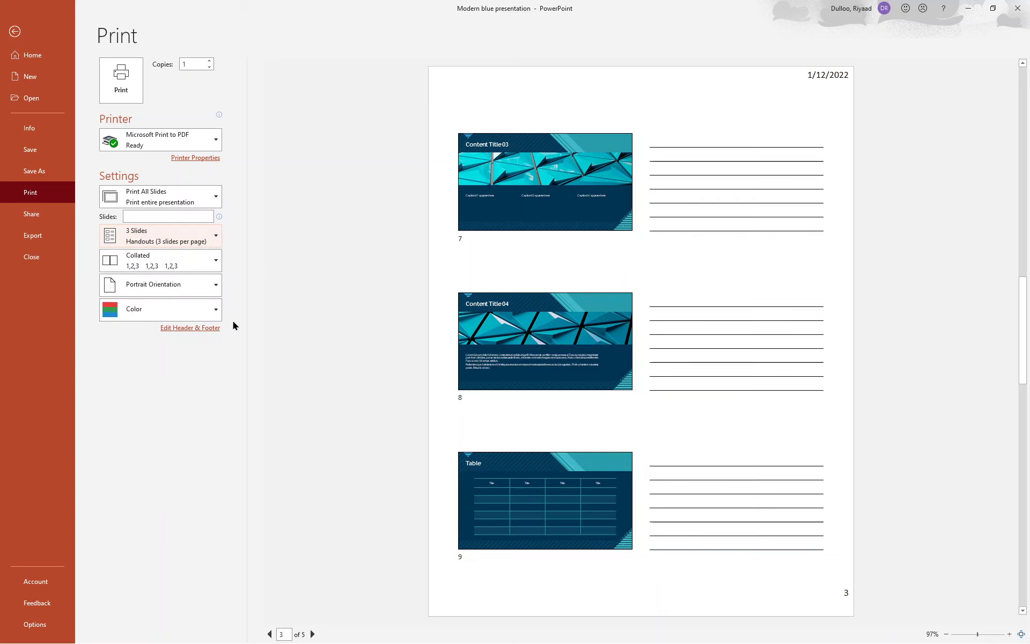
pyautogui.click(214, 237)
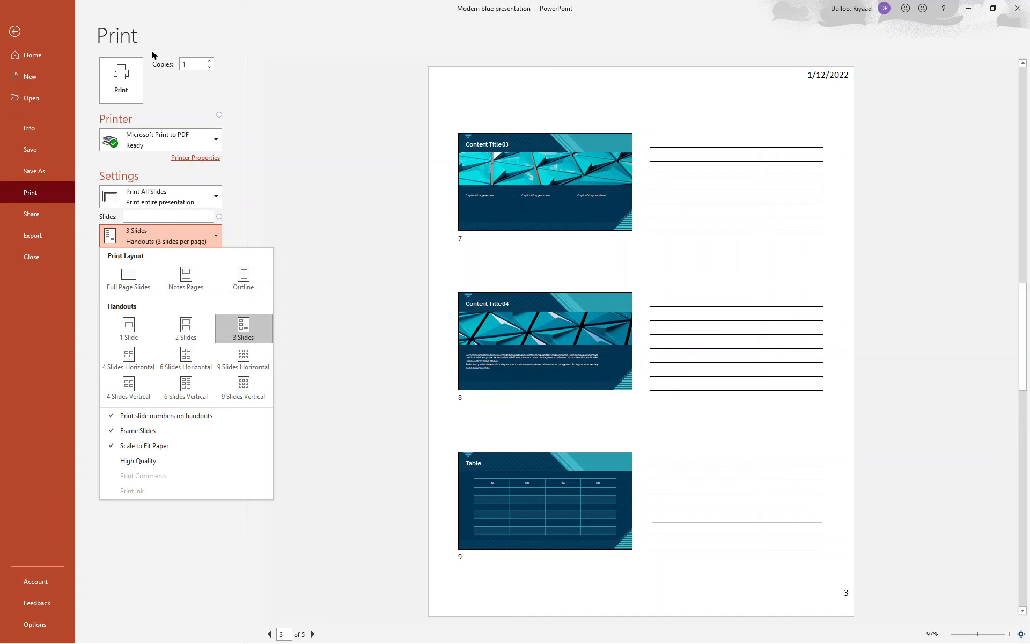
pyautogui.click(15, 32)
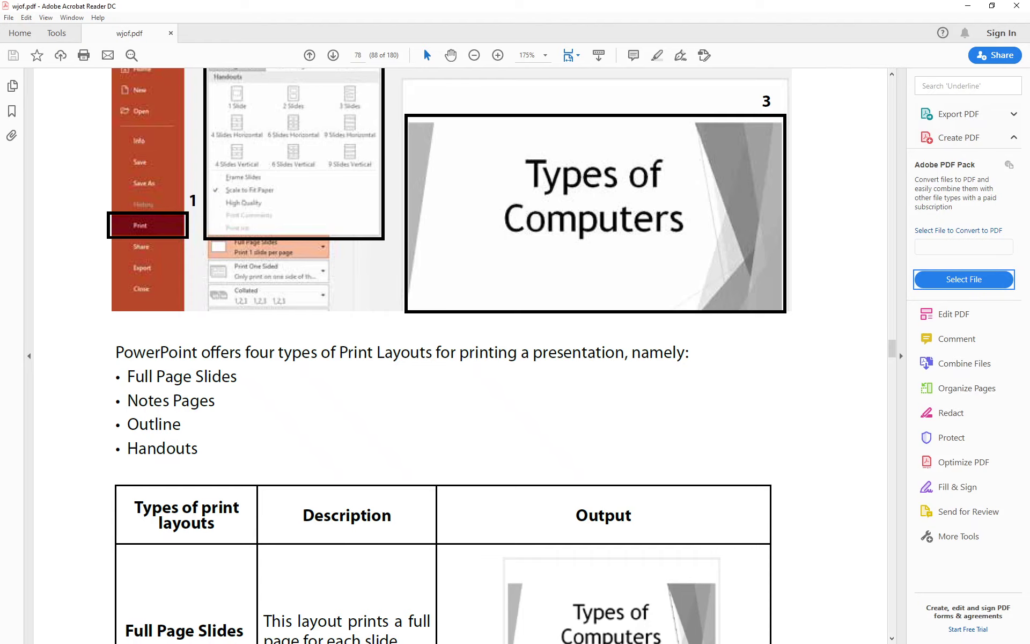
# Scroll the workbook through pages 79–82 to question 3's True/False table
pyautogui.scroll(-10, 499, 262)
pyautogui.scroll(-12, 499, 262)
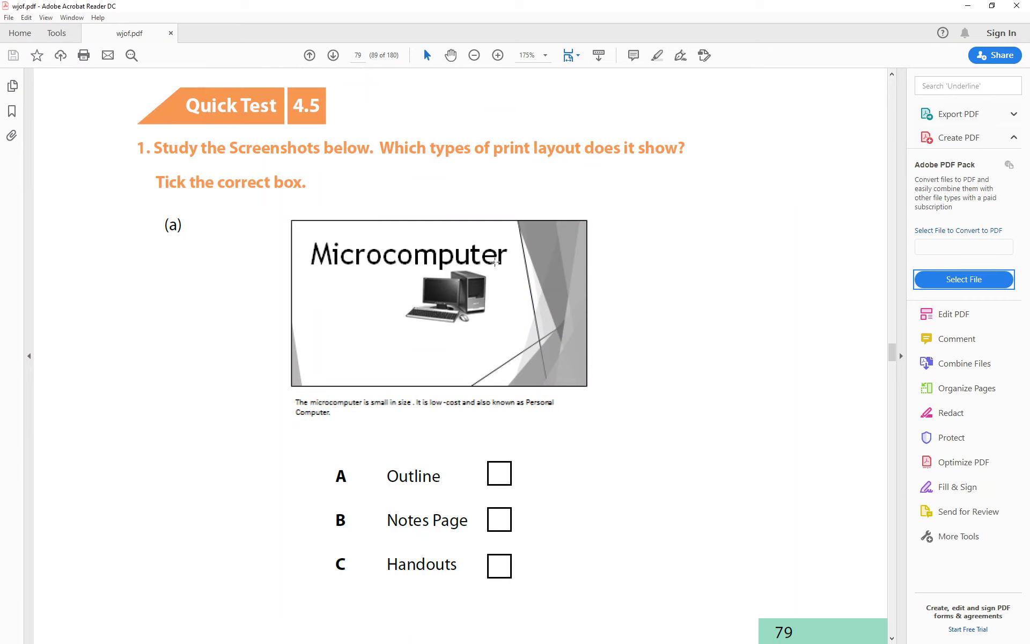
pyautogui.scroll(-12, 217, 143)
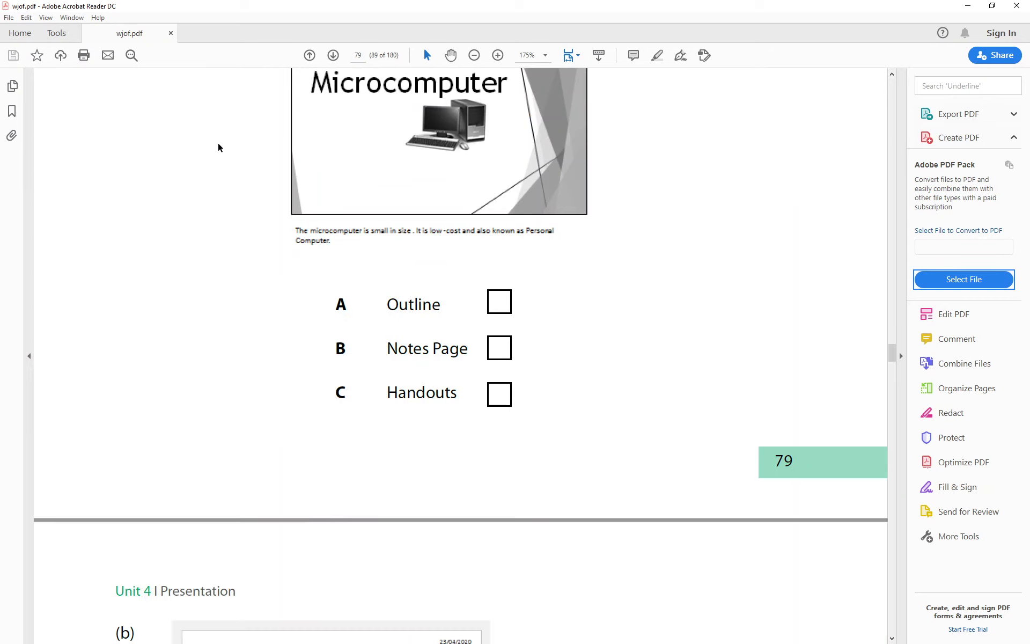
pyautogui.scroll(-10, 218, 143)
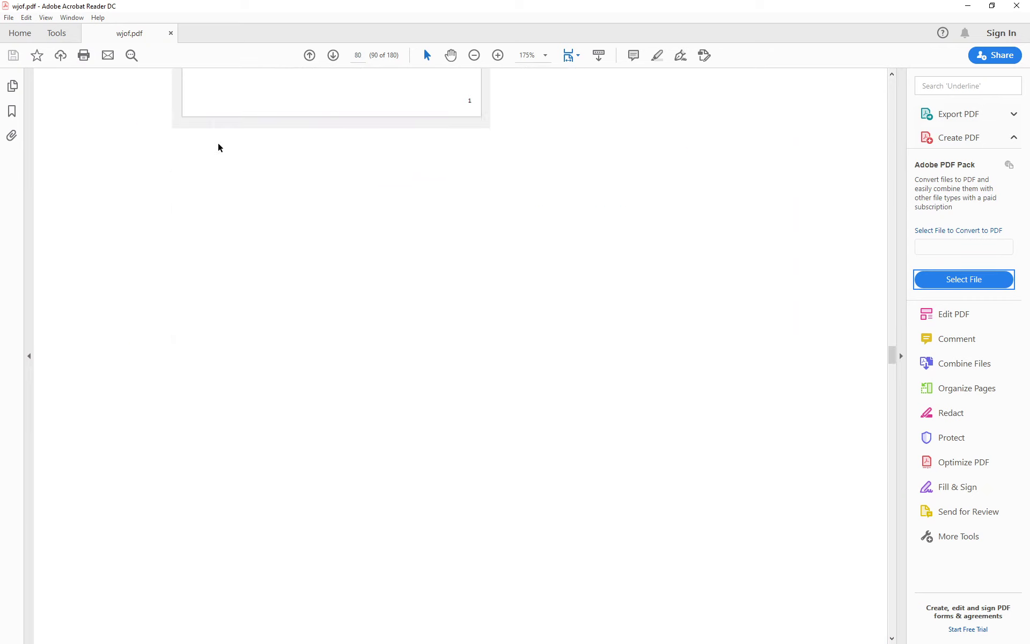
pyautogui.scroll(-8, 219, 148)
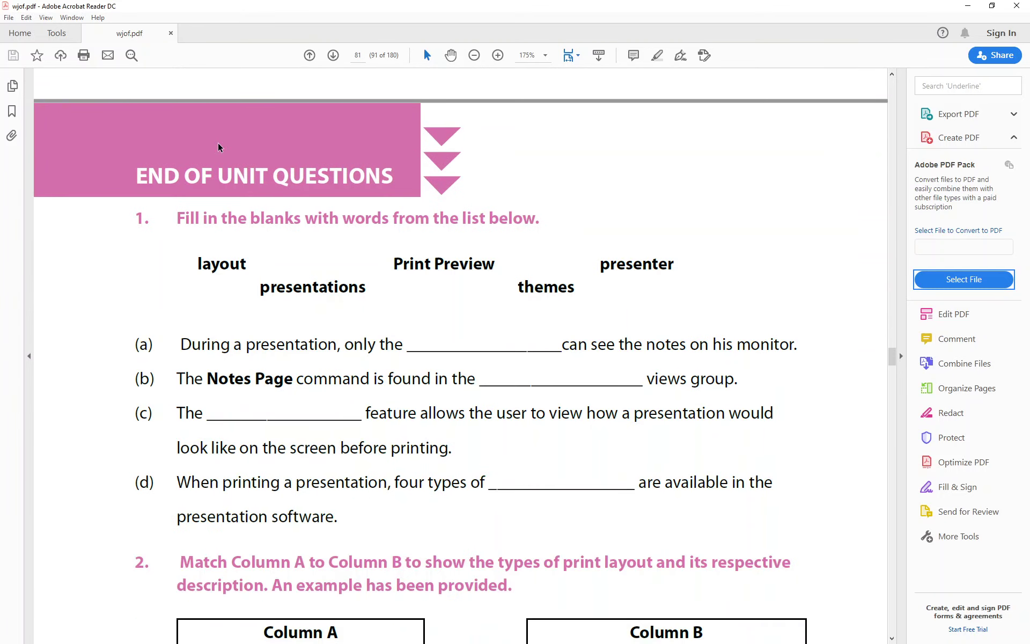
pyautogui.scroll(-4, 334, 196)
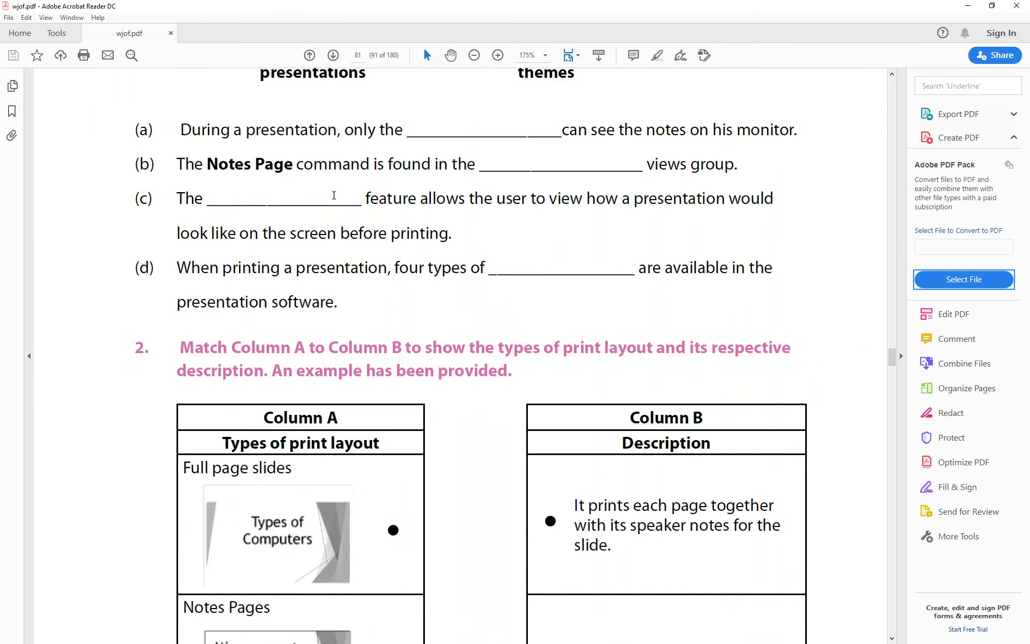
pyautogui.scroll(-14, 334, 195)
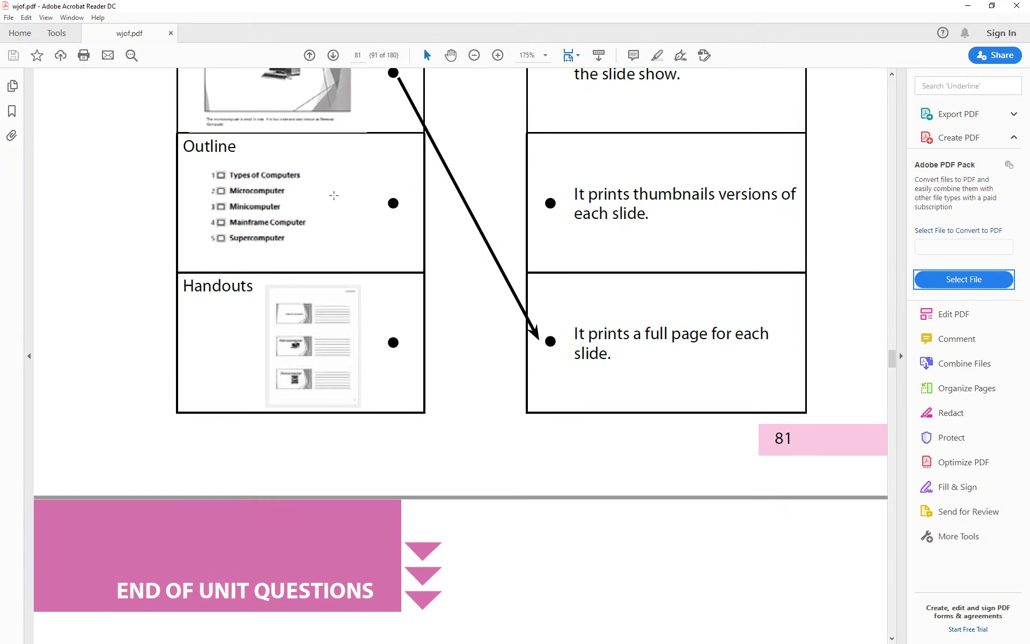
pyautogui.scroll(-17, 333, 195)
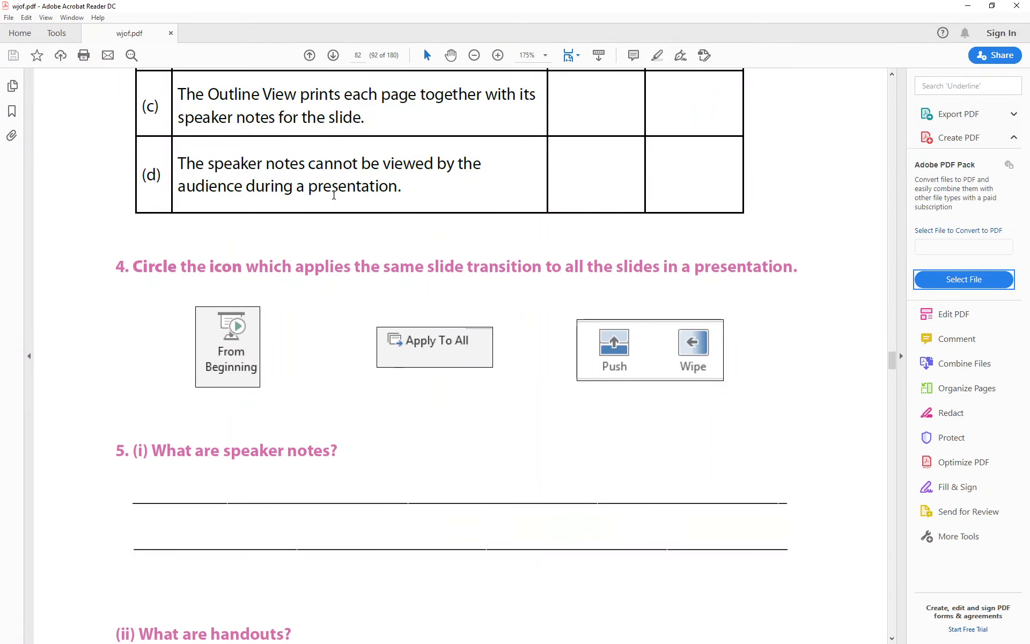
pyautogui.scroll(-3, 334, 195)
pyautogui.scroll(9, 334, 196)
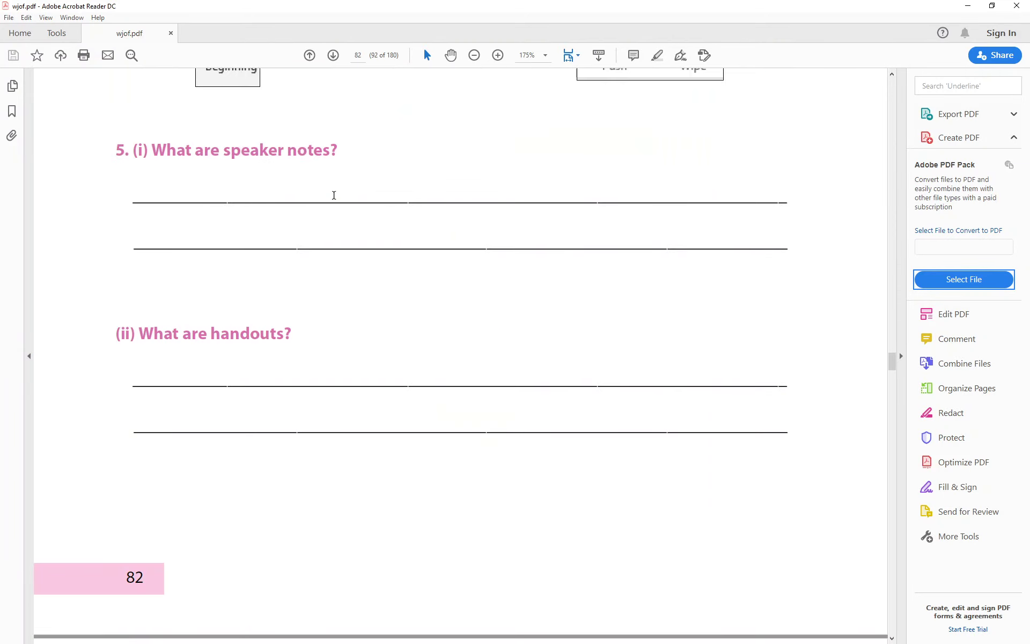
pyautogui.scroll(11, 334, 196)
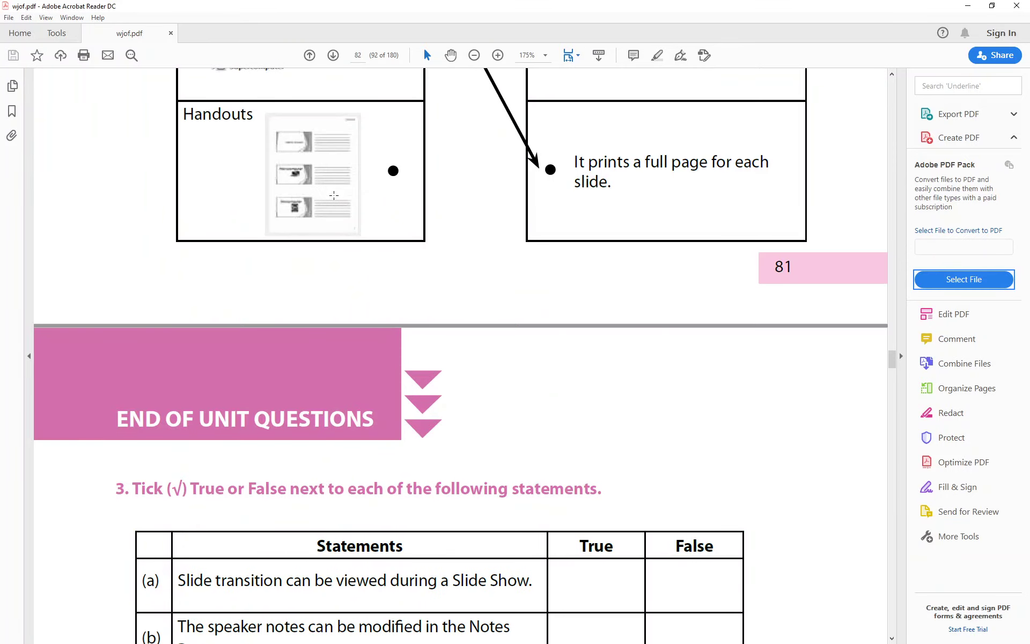